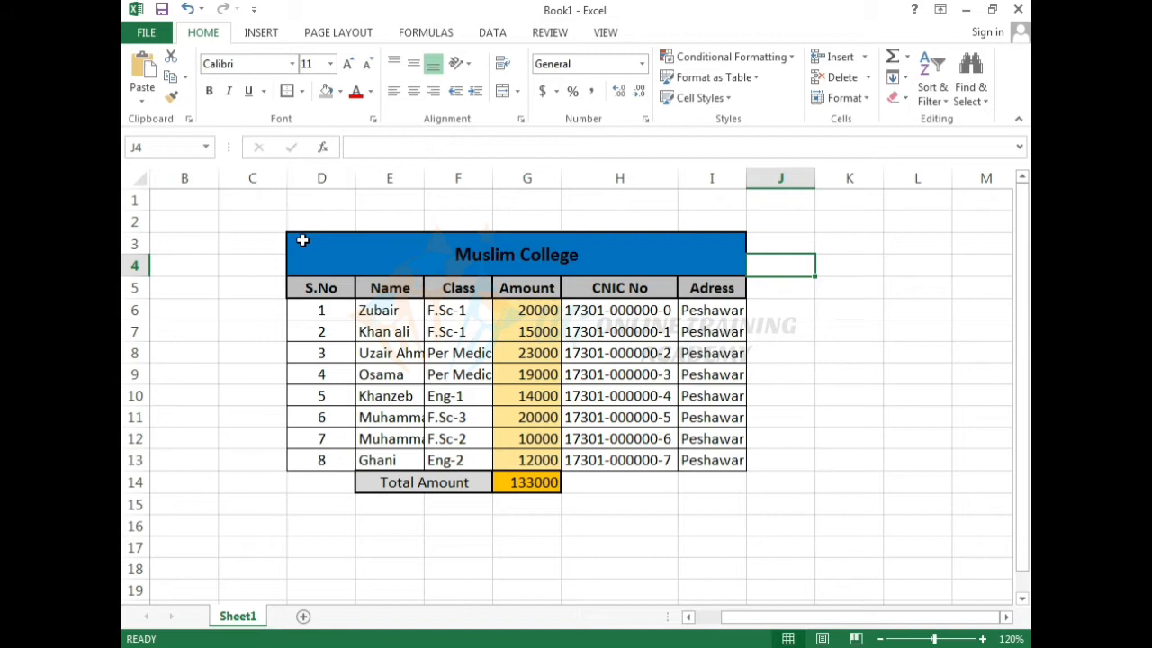
# Examine the Muslim College title and the table's column headers from S.No to Adress.
pyautogui.click(501, 260)
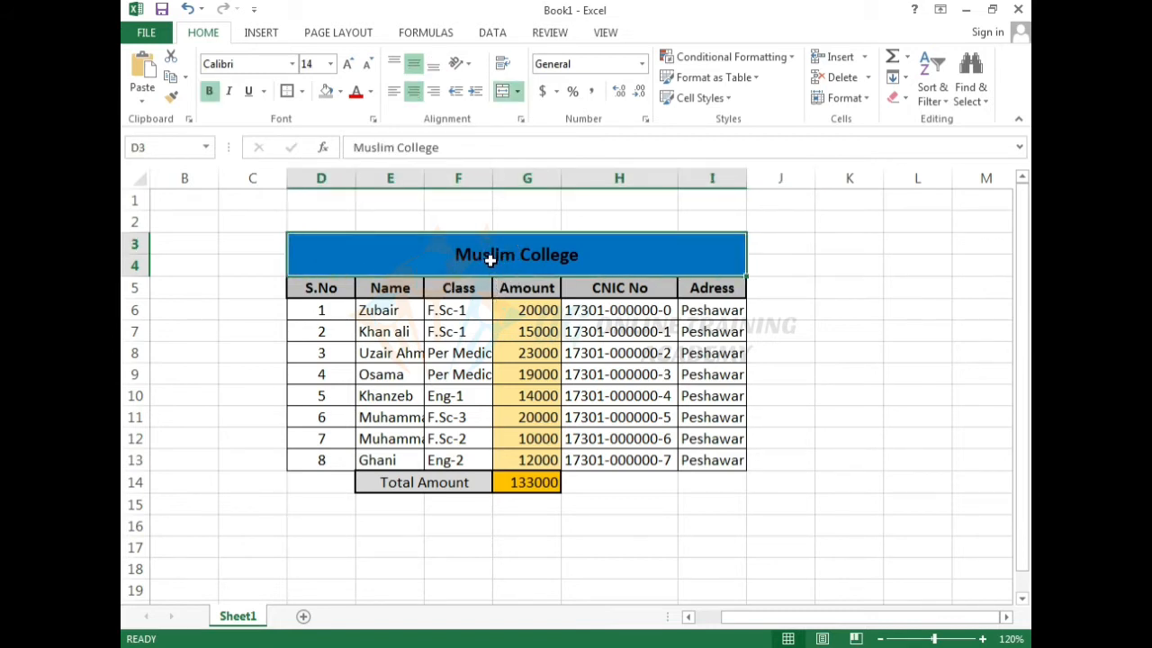
pyautogui.click(333, 290)
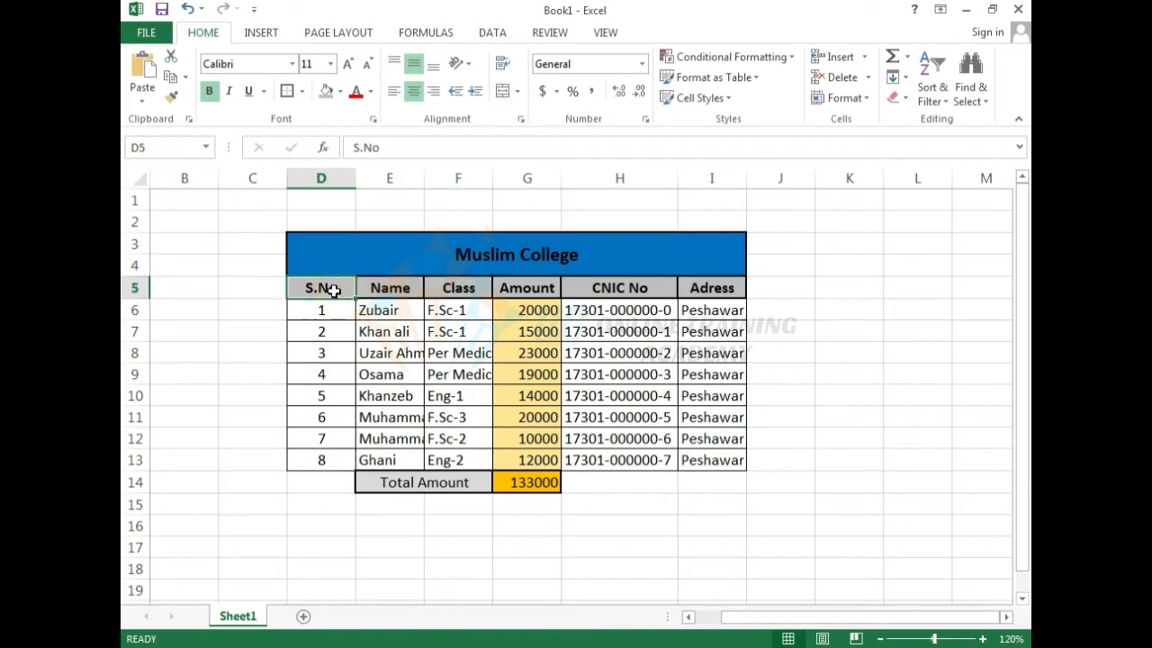
pyautogui.click(383, 288)
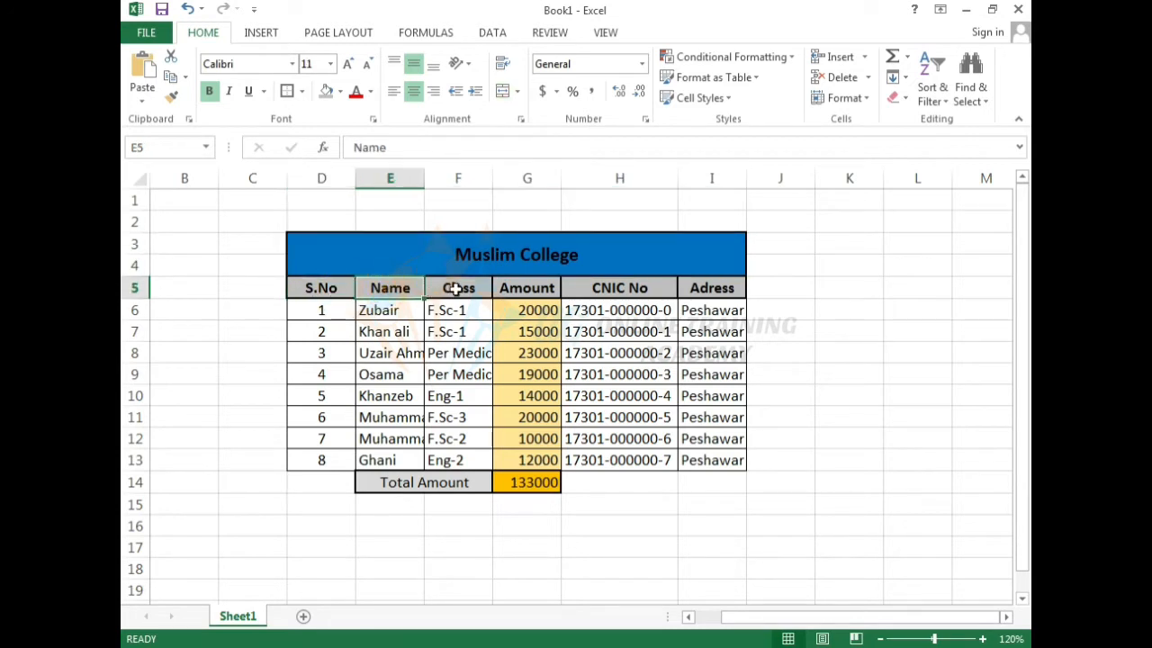
pyautogui.click(454, 288)
pyautogui.click(547, 288)
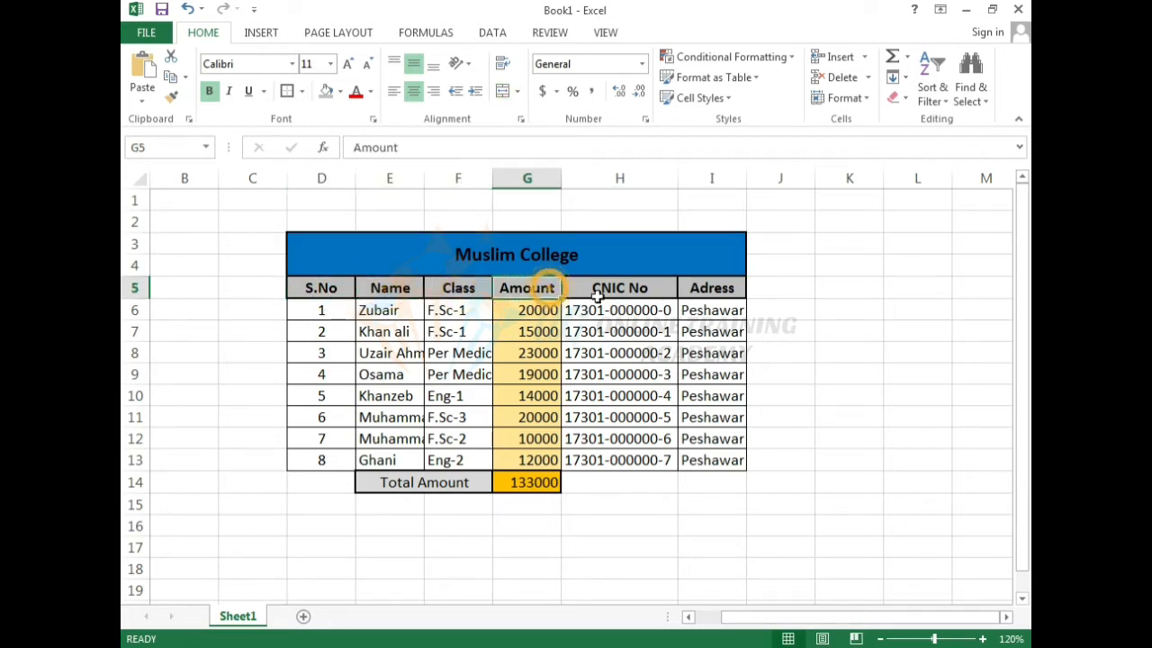
pyautogui.click(600, 290)
pyautogui.click(710, 287)
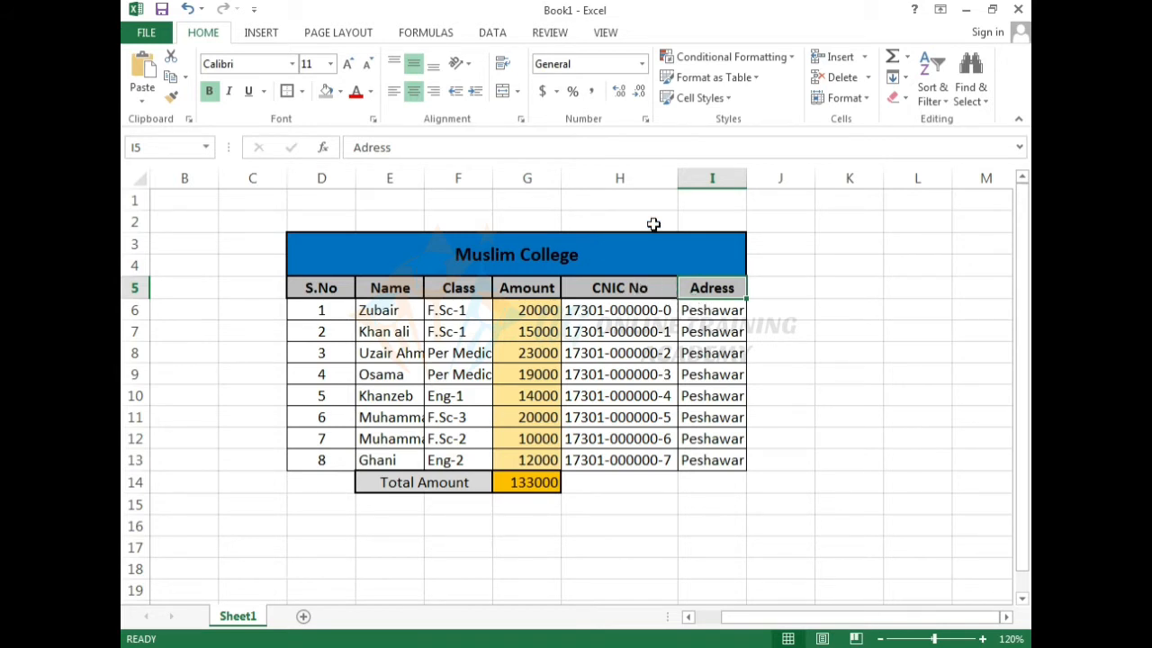
# Examine the adjoining CNIC No and Adress columns and the boundary between them.
pyautogui.click(644, 179)
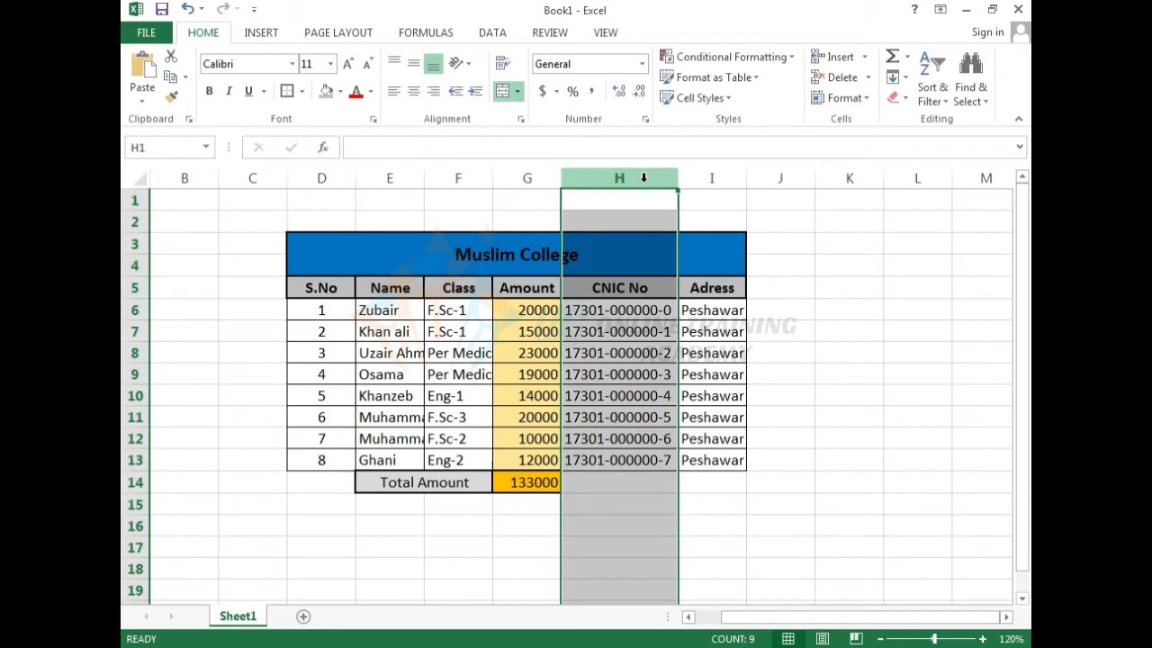
pyautogui.click(719, 180)
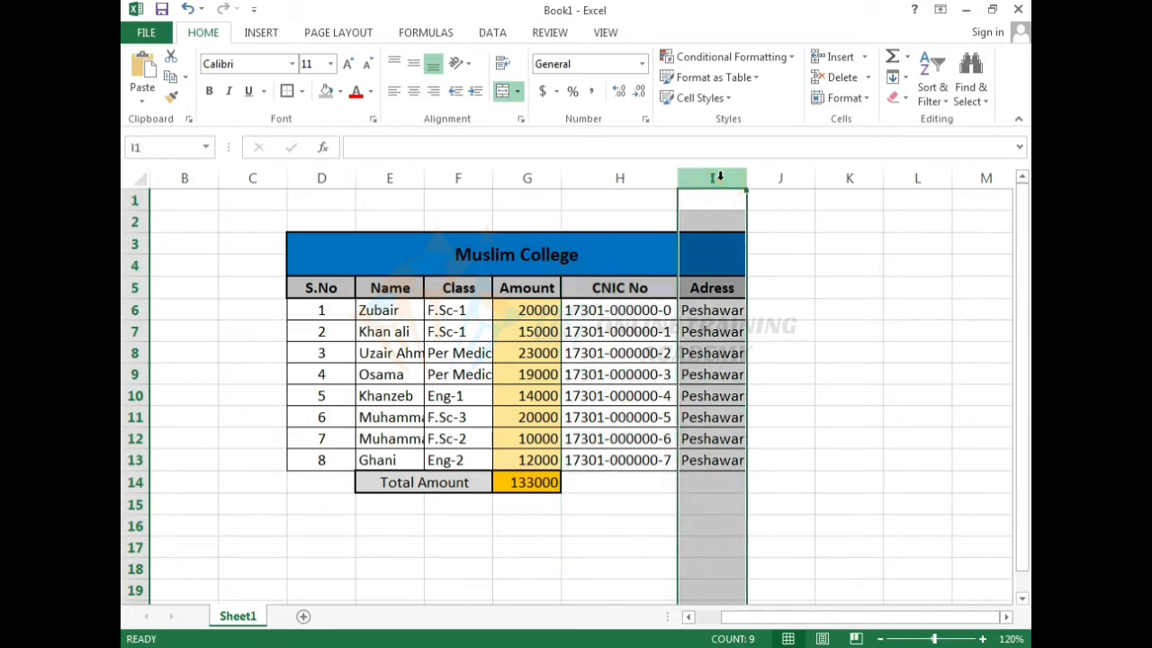
pyautogui.click(659, 177)
pyautogui.click(698, 178)
pyautogui.click(666, 179)
pyautogui.click(692, 178)
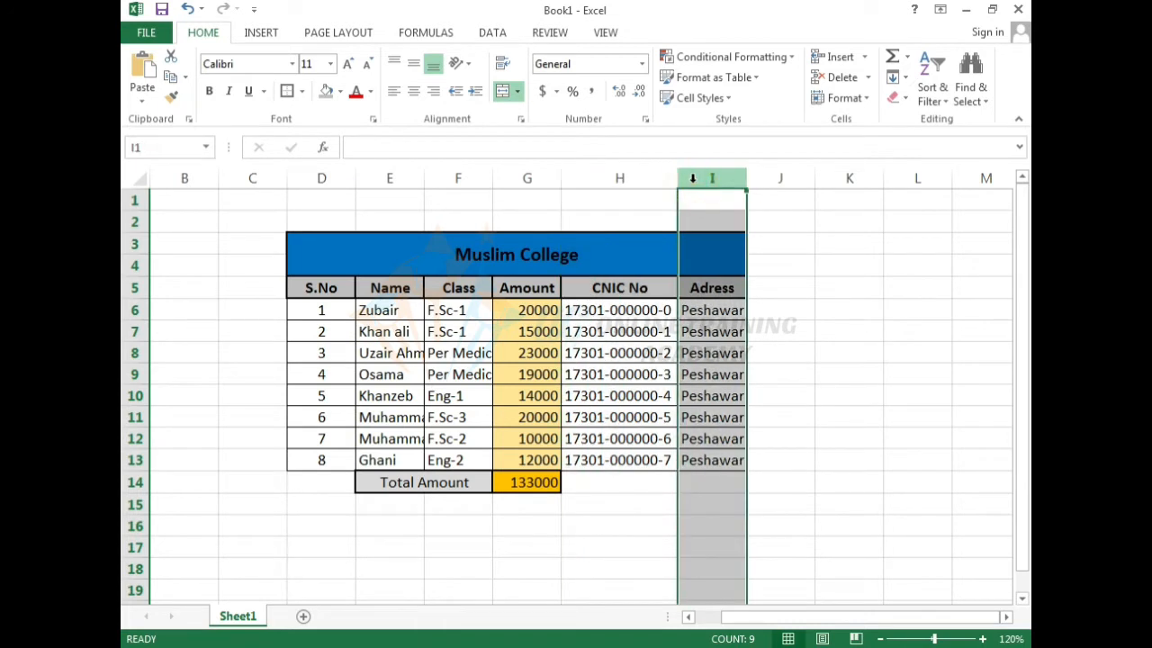
pyautogui.click(660, 178)
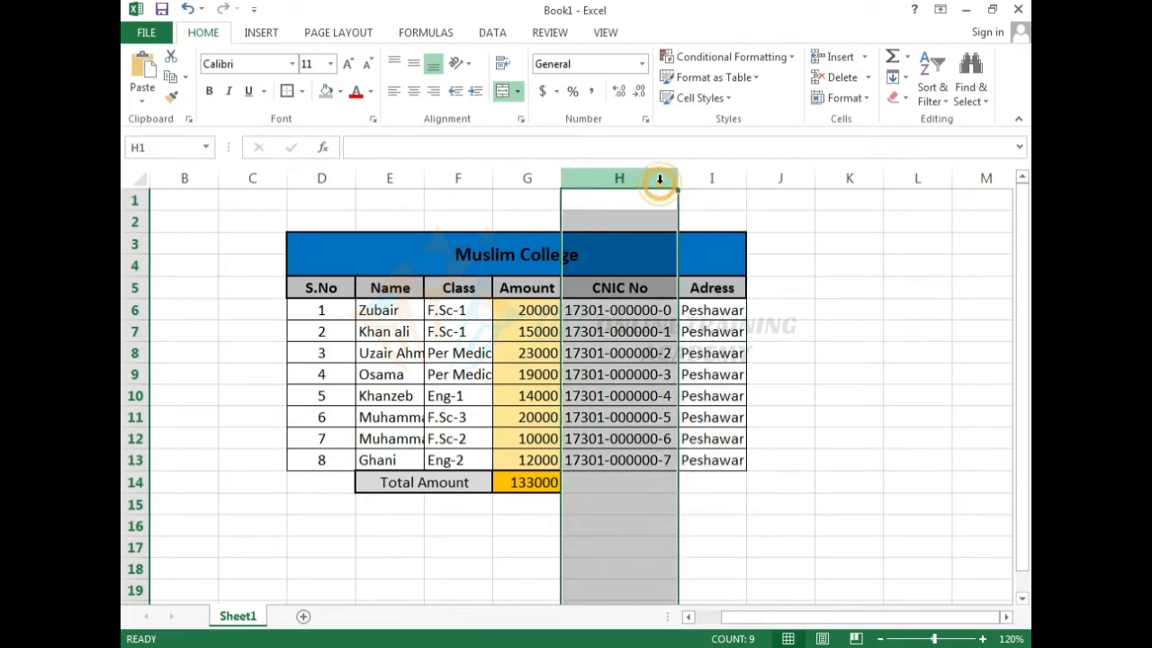
pyautogui.click(696, 178)
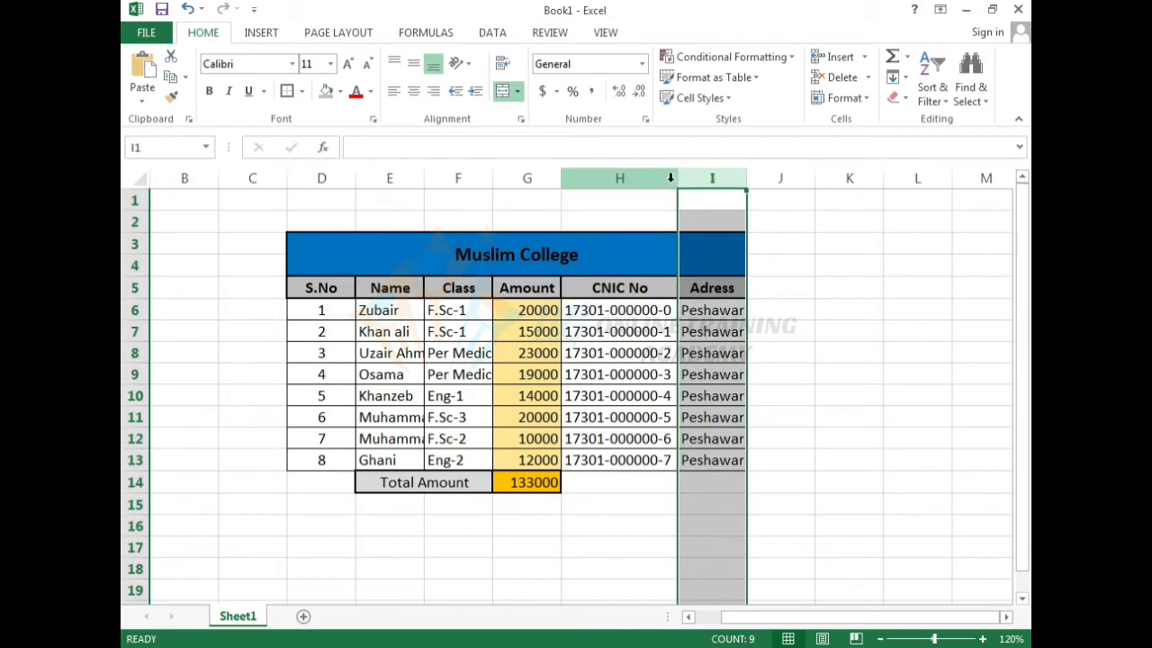
pyautogui.click(671, 178)
pyautogui.click(695, 179)
pyautogui.click(667, 178)
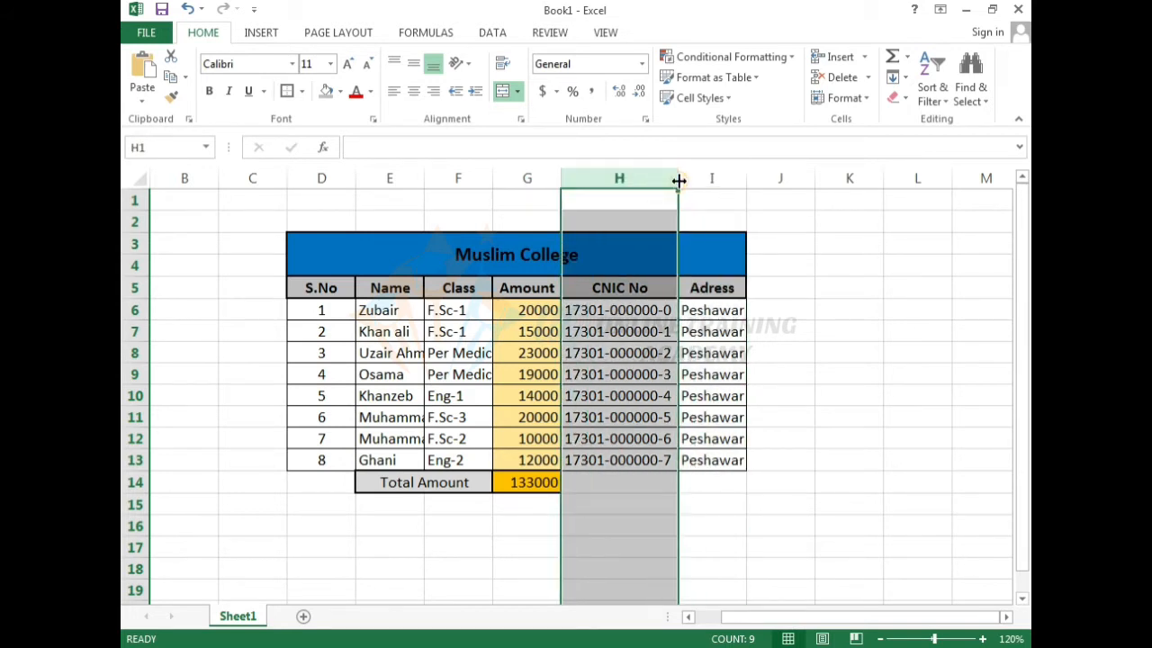
pyautogui.click(688, 177)
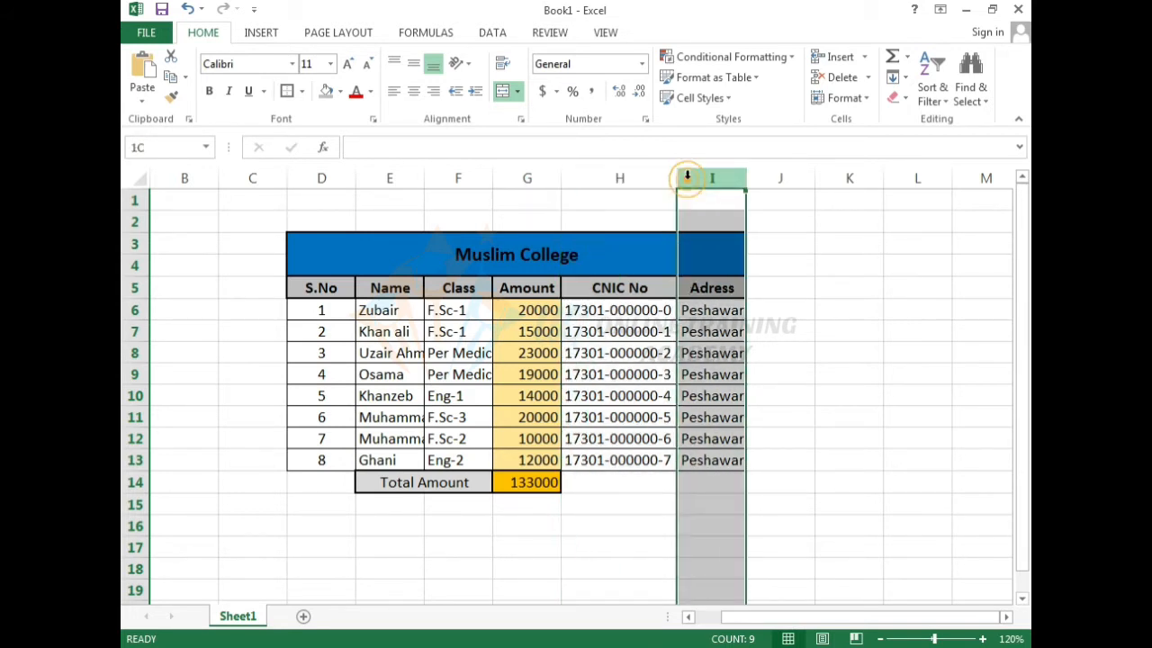
pyautogui.click(656, 288)
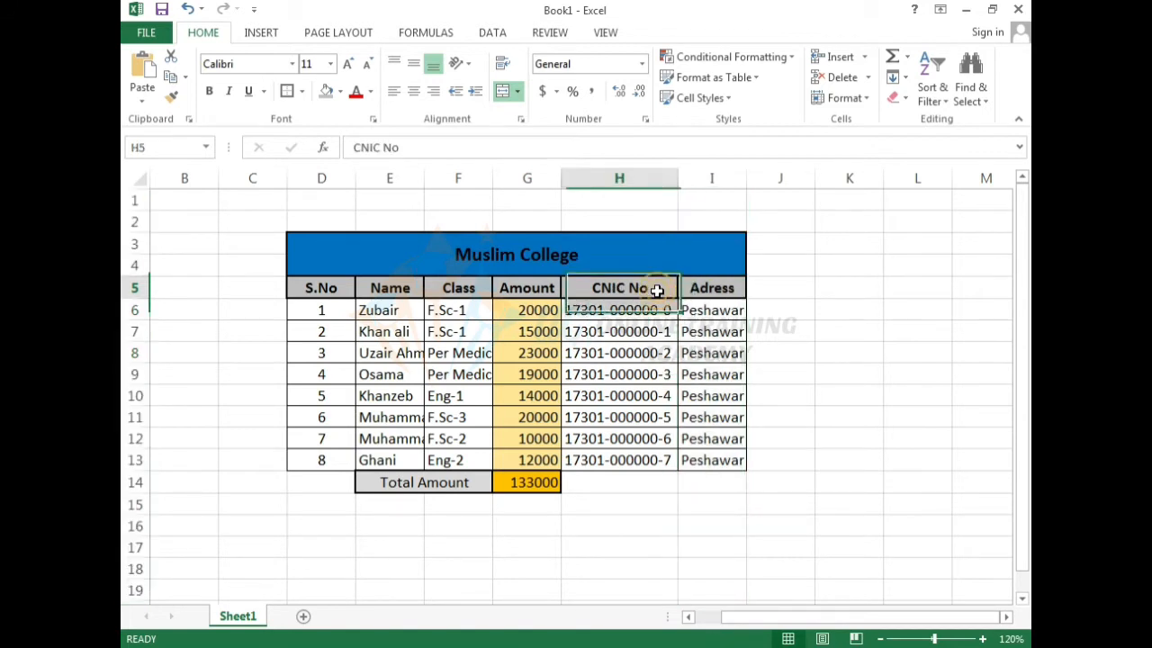
pyautogui.click(717, 288)
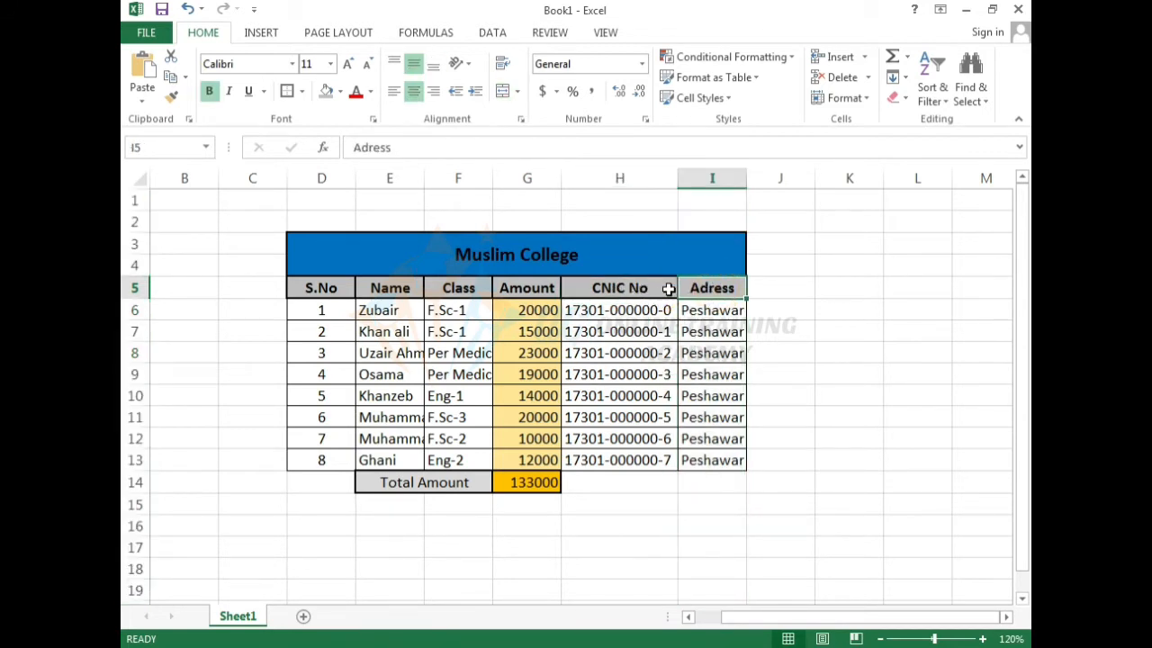
pyautogui.click(664, 288)
pyautogui.click(693, 288)
pyautogui.click(664, 288)
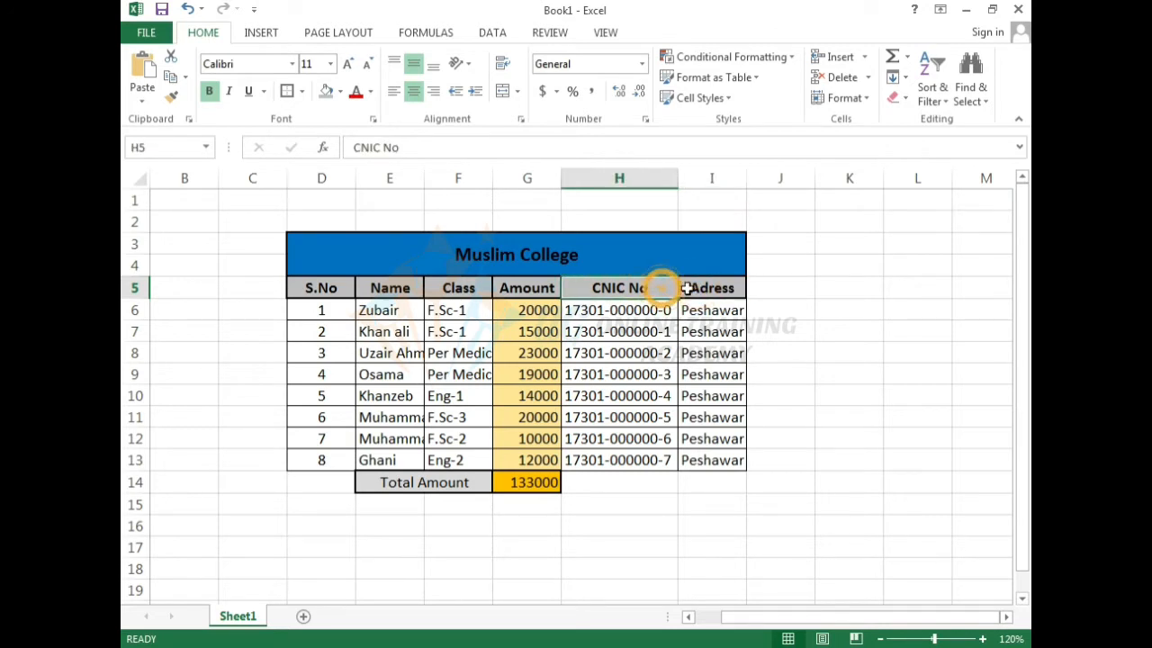
pyautogui.click(693, 289)
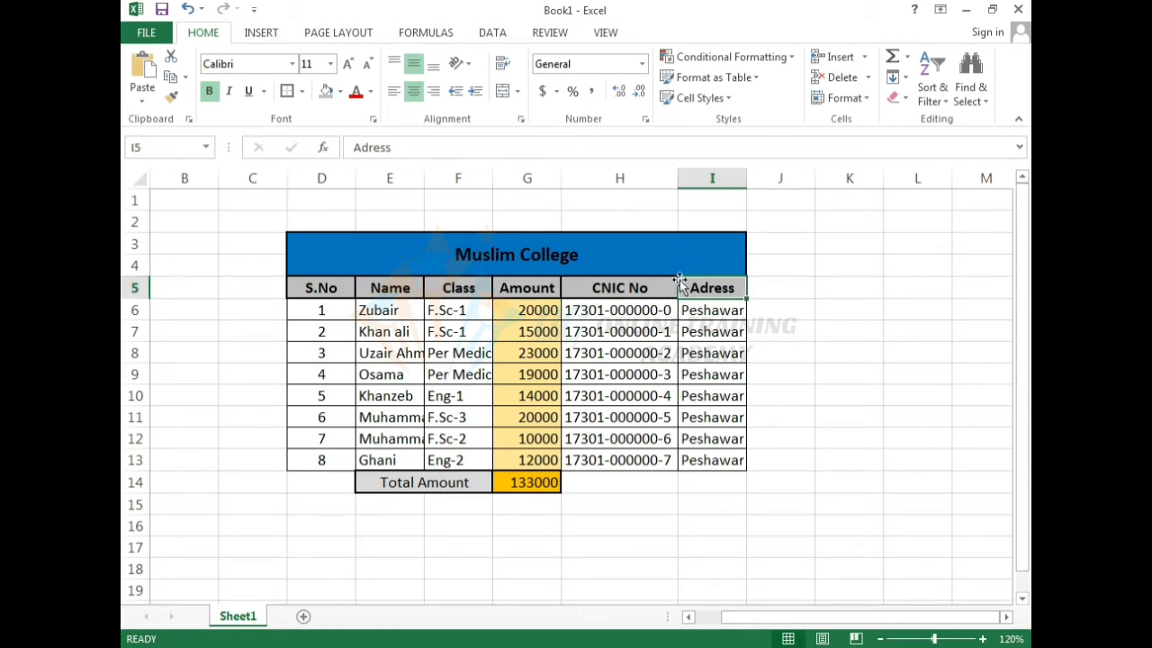
pyautogui.click(704, 177)
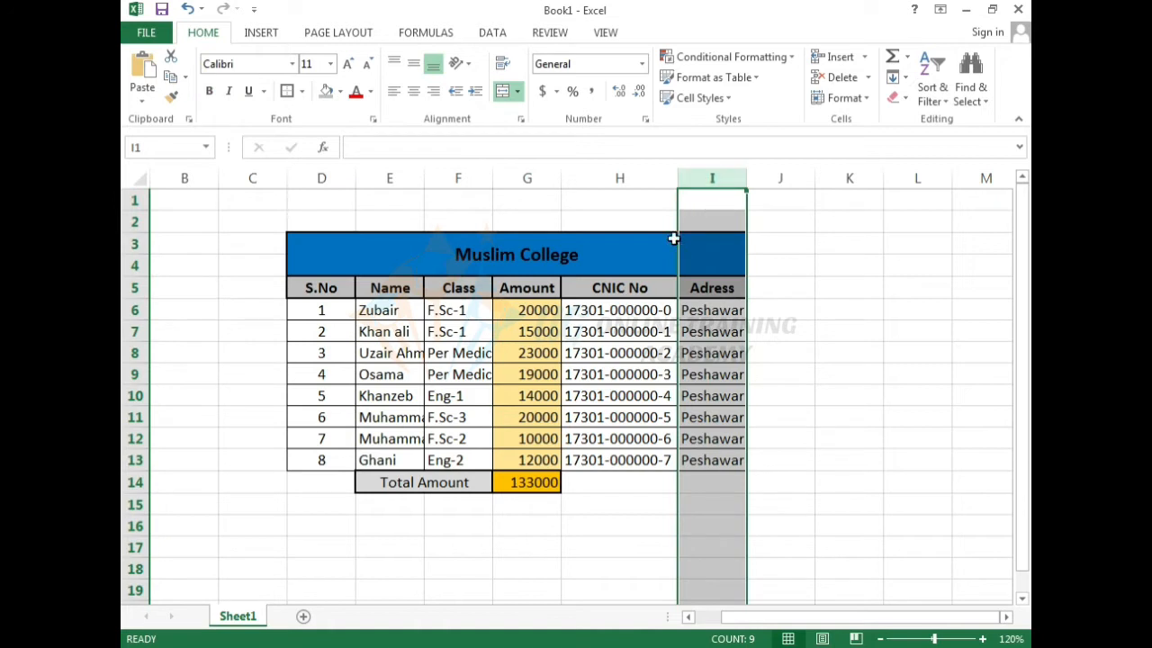
pyautogui.click(650, 179)
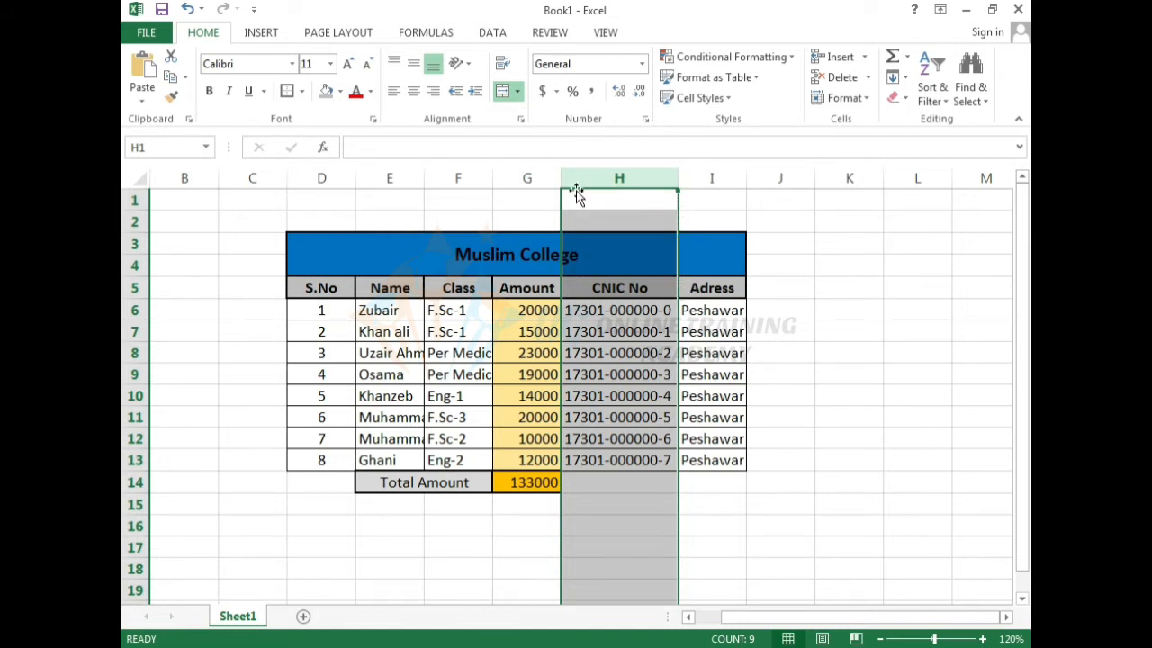
pyautogui.click(710, 179)
pyautogui.moveTo(710, 179); pyautogui.dragTo(657, 174)
pyautogui.click(672, 176)
# Insert a blank column between the CNIC No and Adress columns.
pyautogui.click(715, 177)
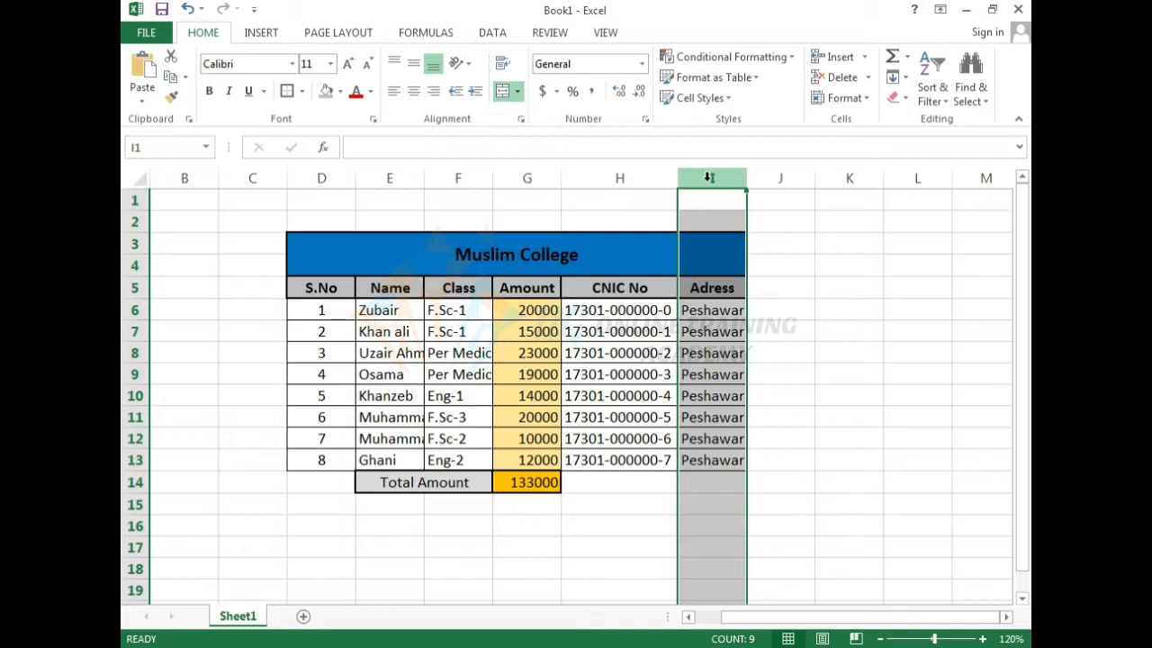
pyautogui.rightClick(710, 180)
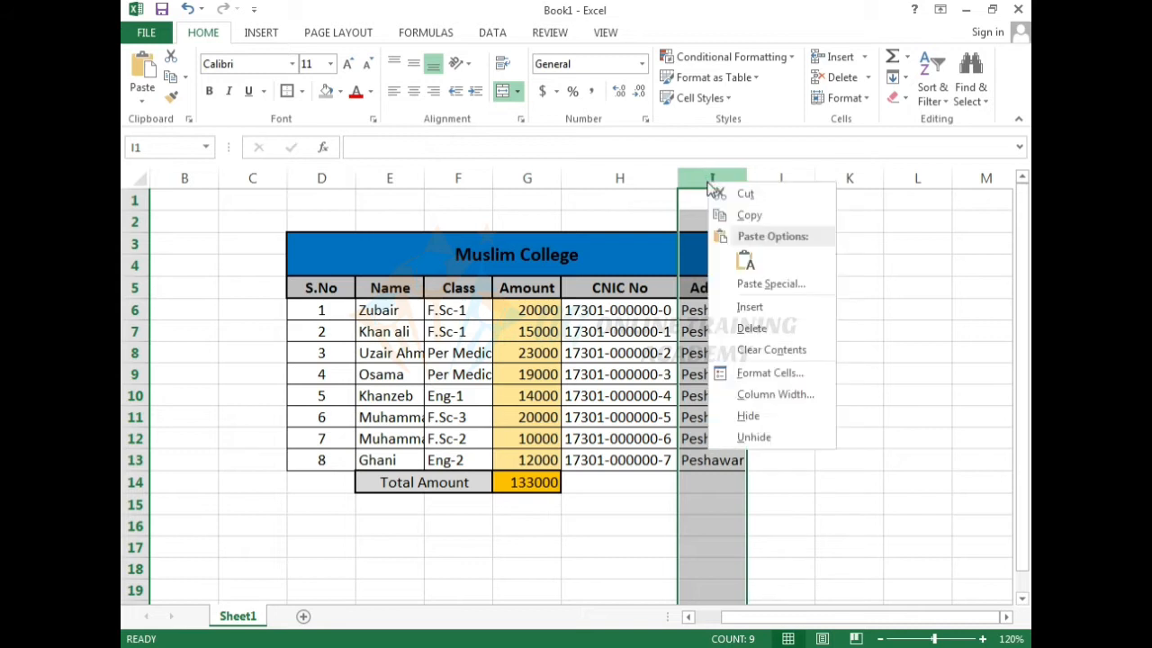
pyautogui.click(758, 313)
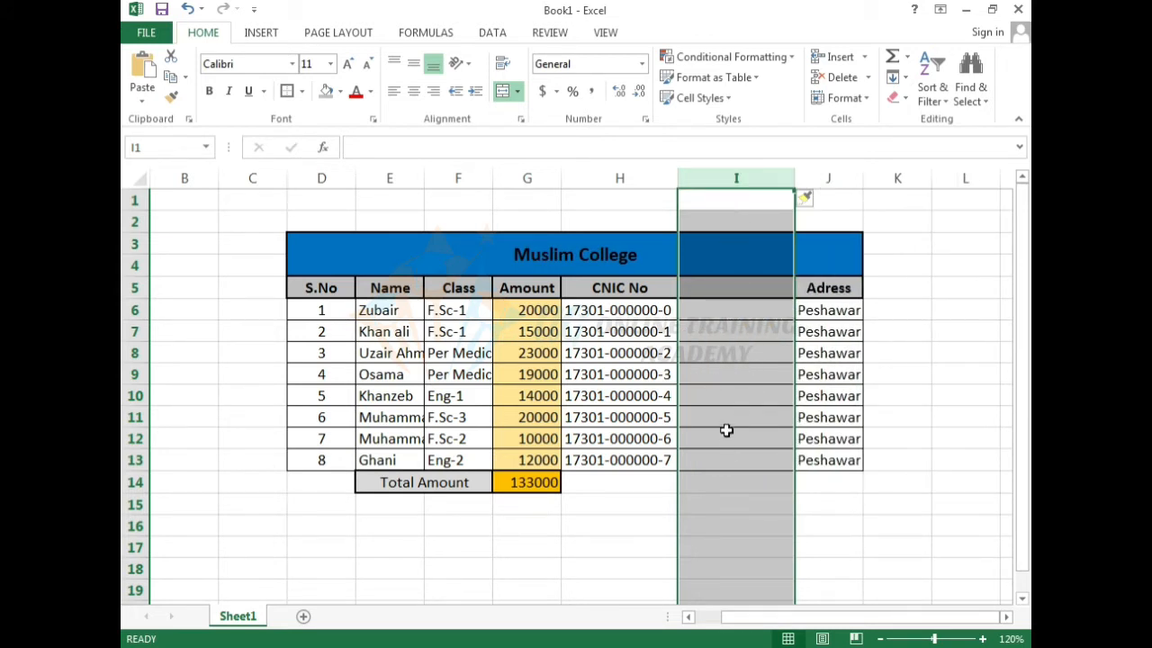
# Enter the header "Contact No" in cell I5 of the blank column.
pyautogui.click(735, 349)
pyautogui.click(720, 288)
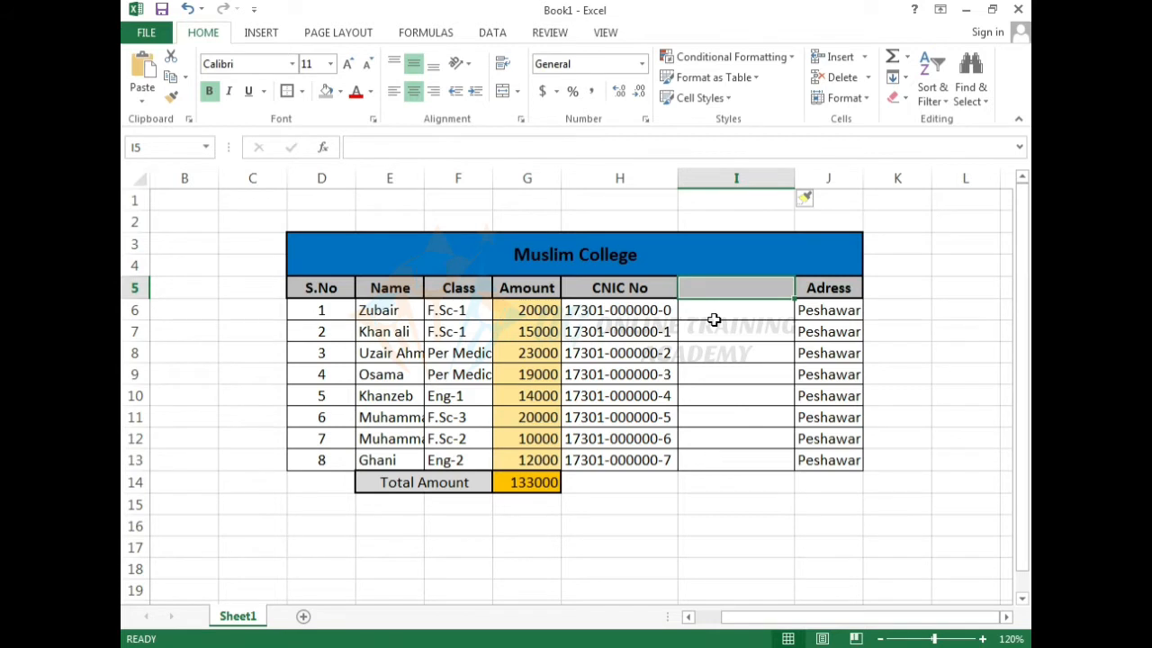
pyautogui.write('Cont')
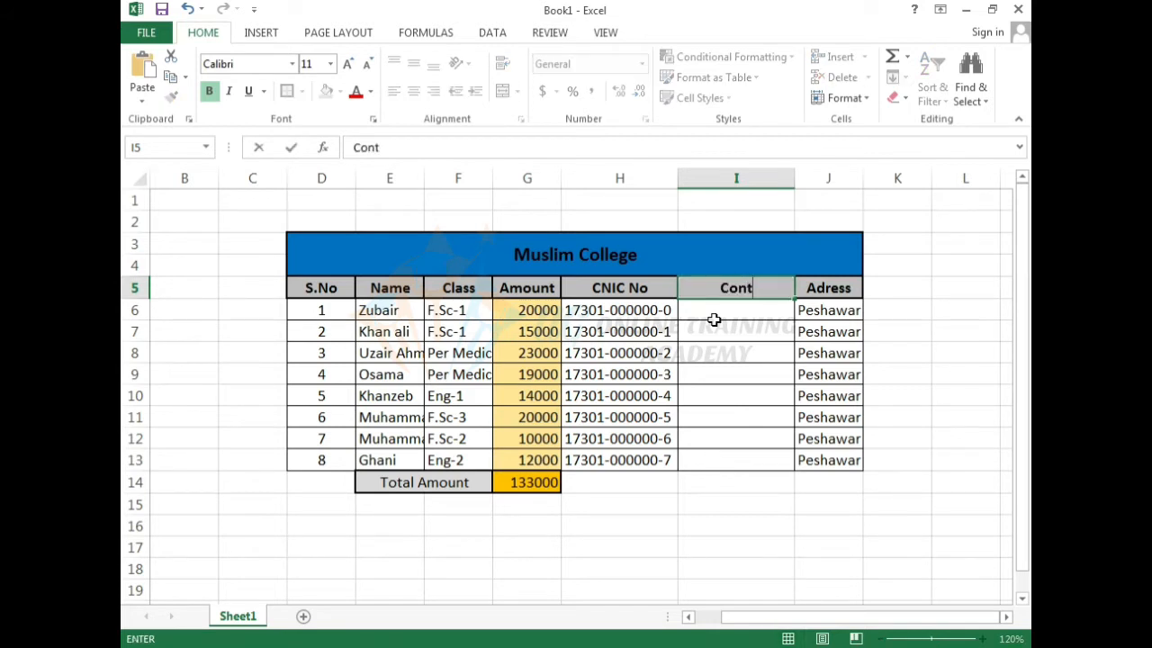
pyautogui.write('act No')
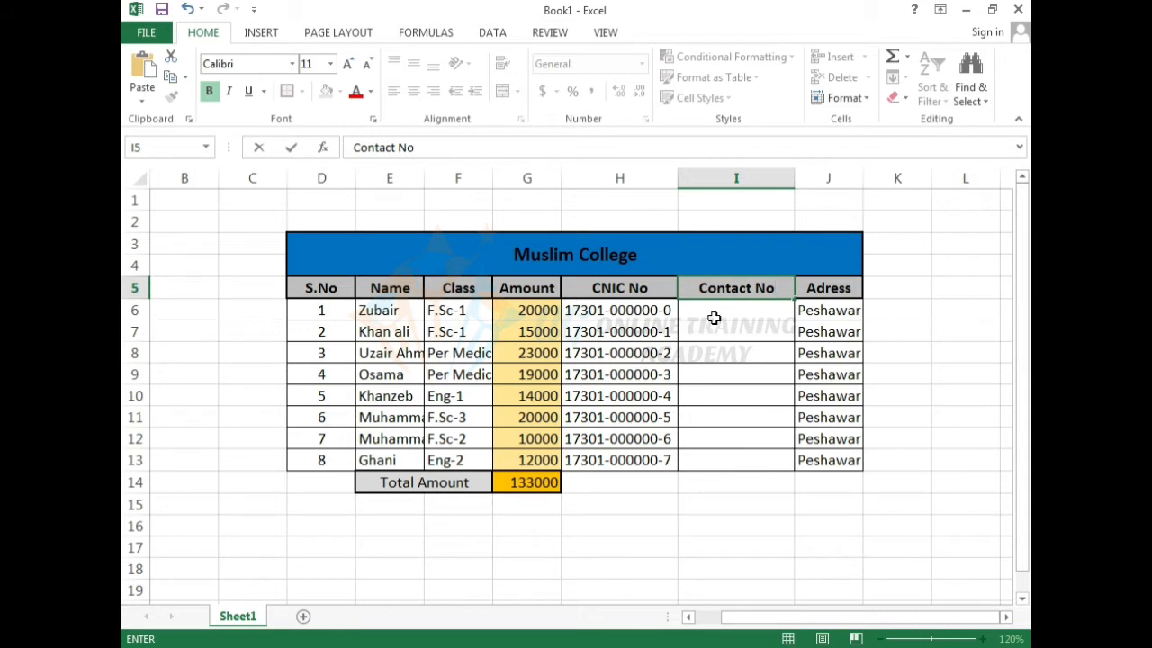
pyautogui.click(723, 327)
pyautogui.click(725, 311)
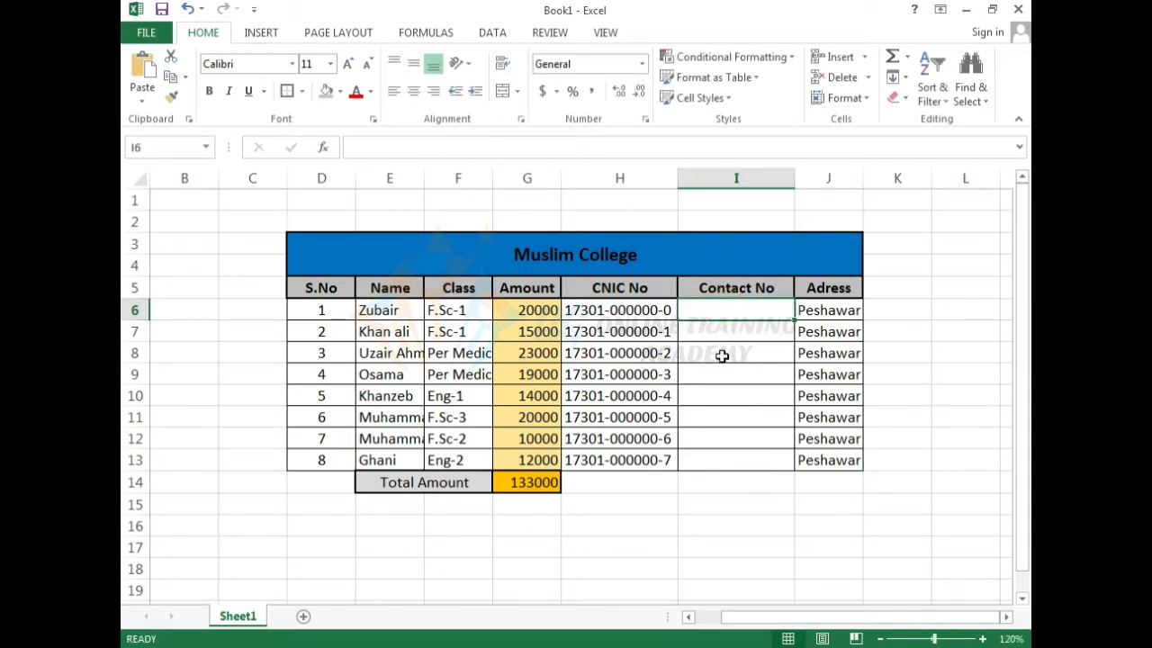
pyautogui.click(737, 332)
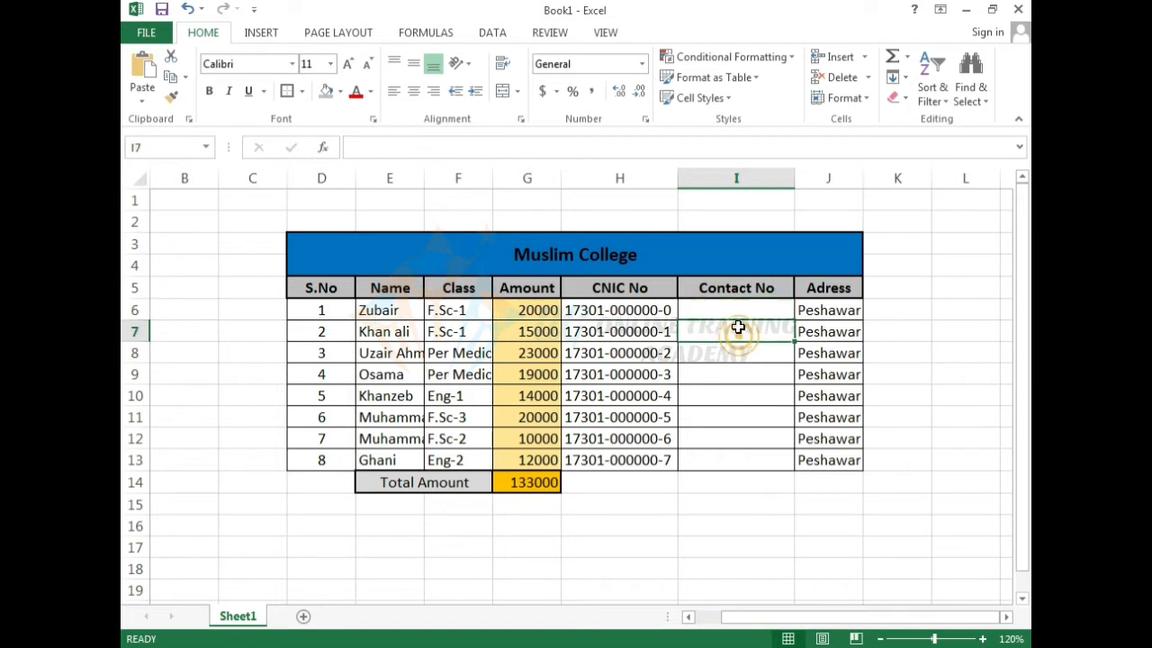
pyautogui.click(738, 173)
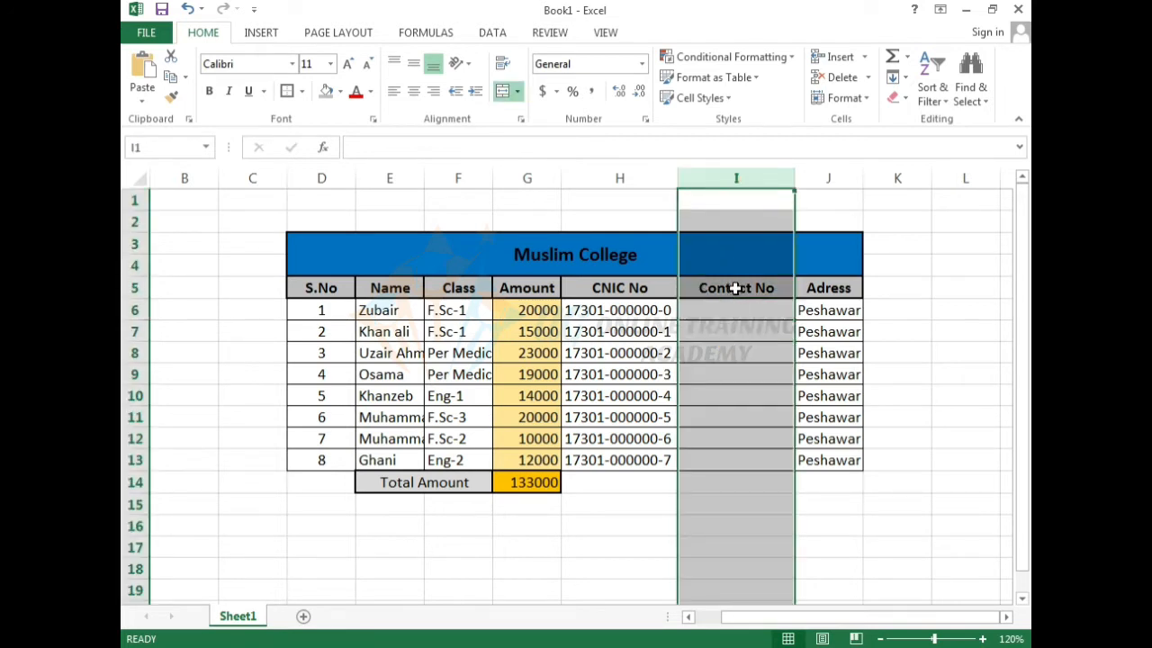
pyautogui.click(729, 287)
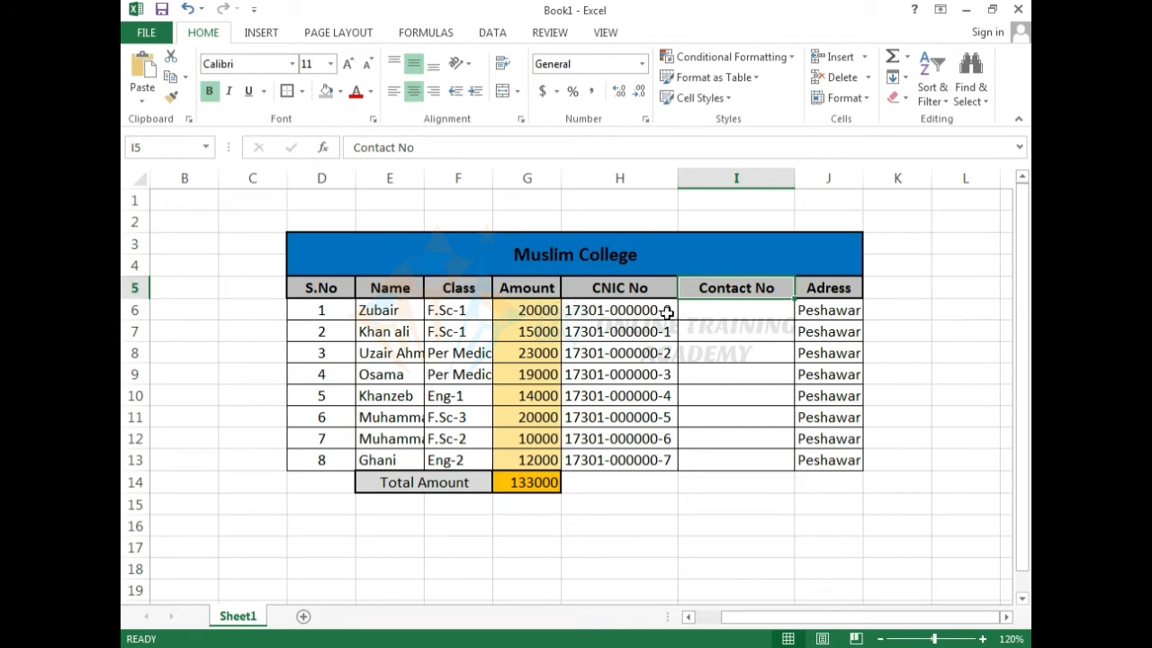
# Examine the S.No, Name and Class headers and the boundary between the Name and Class columns.
pyautogui.click(399, 179)
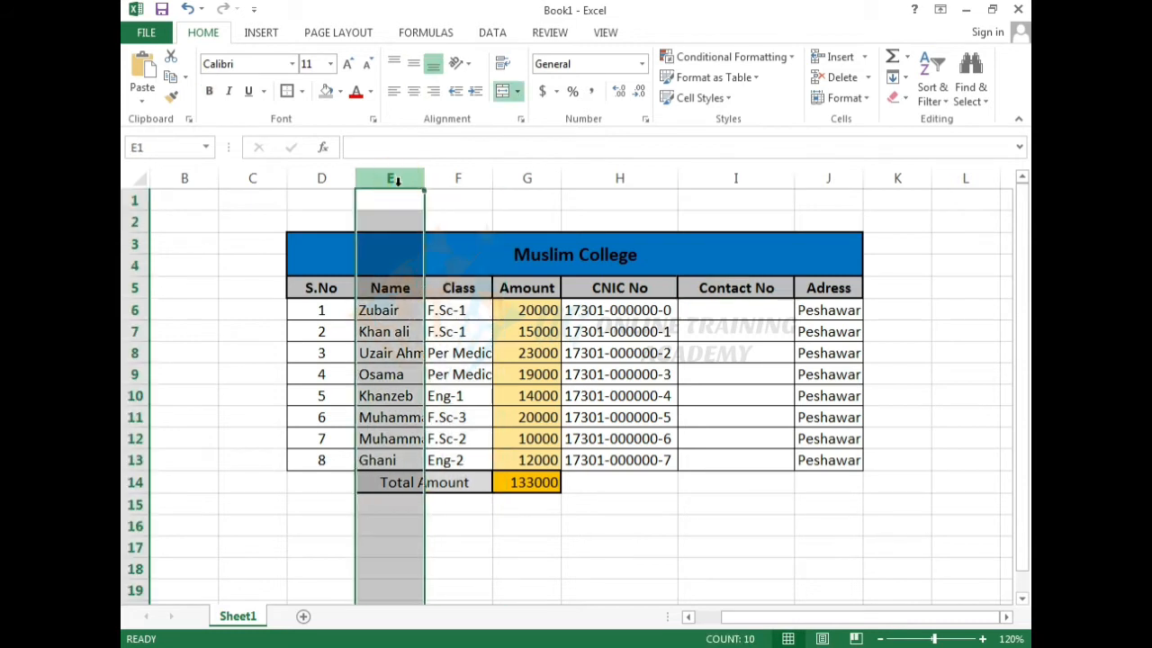
pyautogui.click(432, 178)
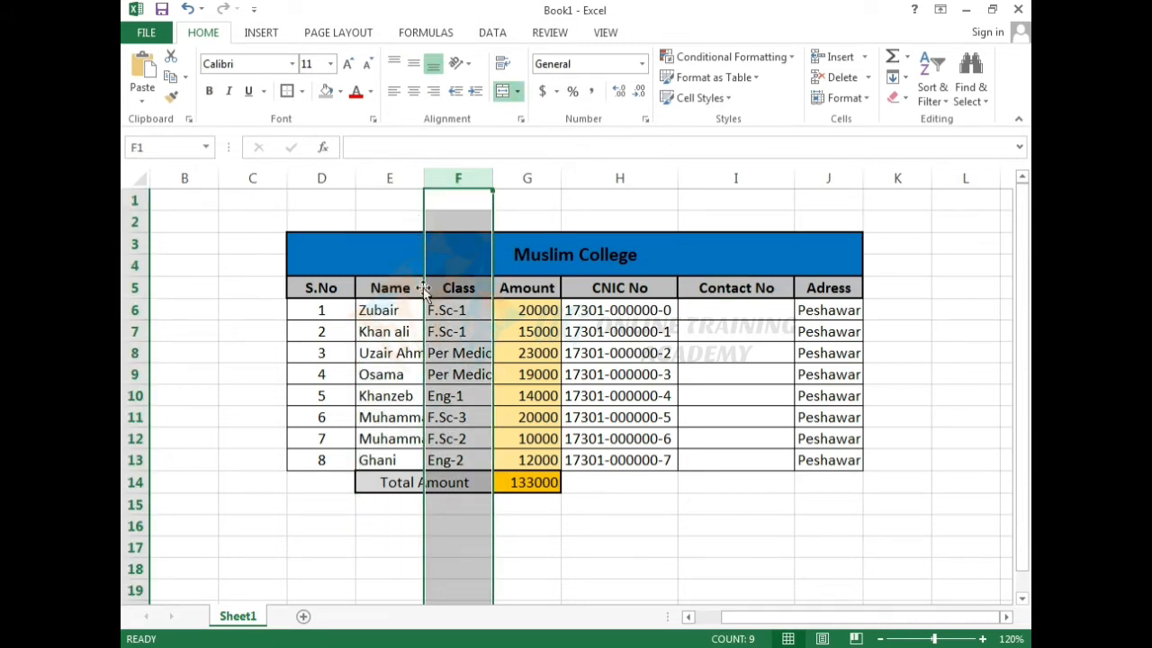
pyautogui.click(331, 290)
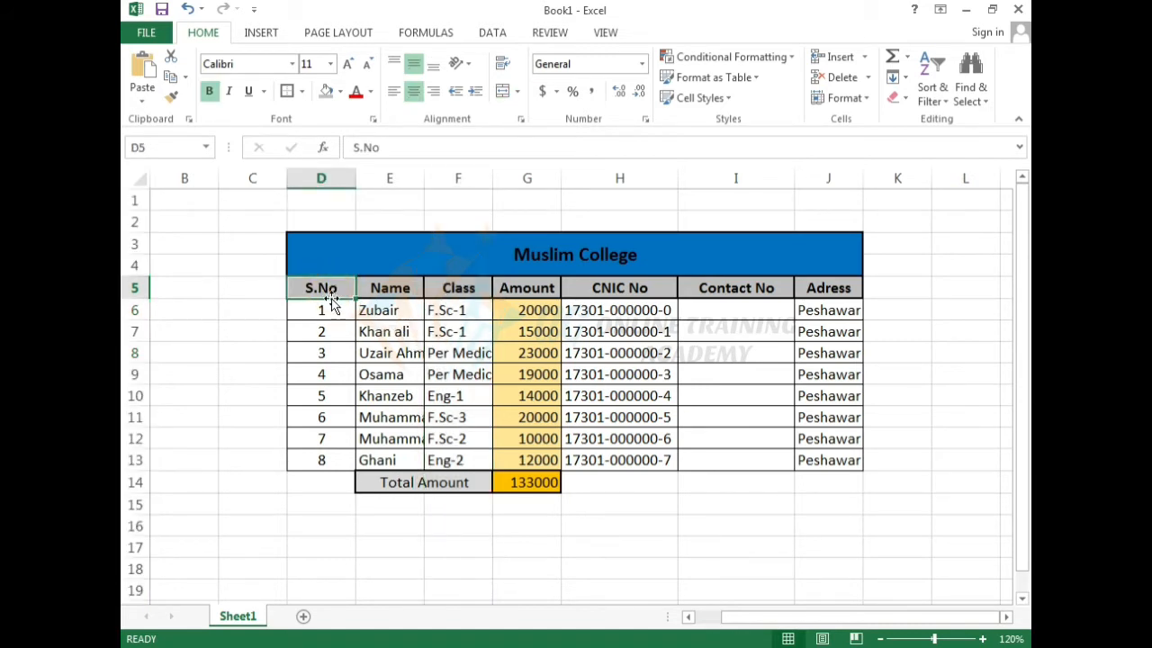
pyautogui.click(375, 289)
pyautogui.click(452, 289)
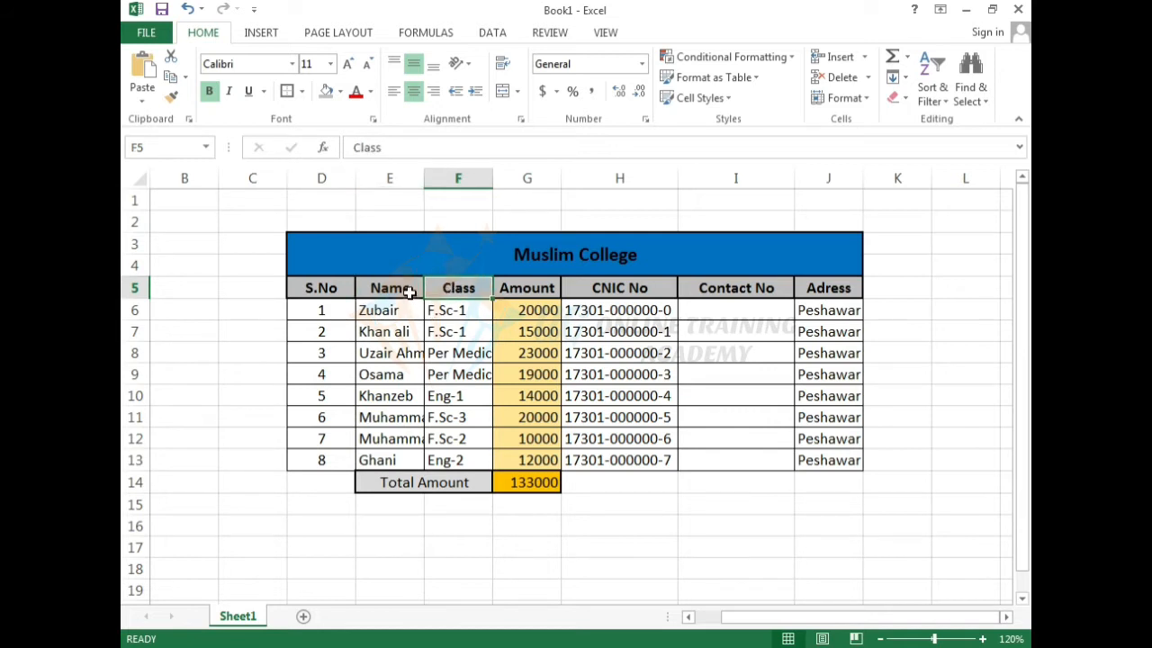
pyautogui.click(410, 292)
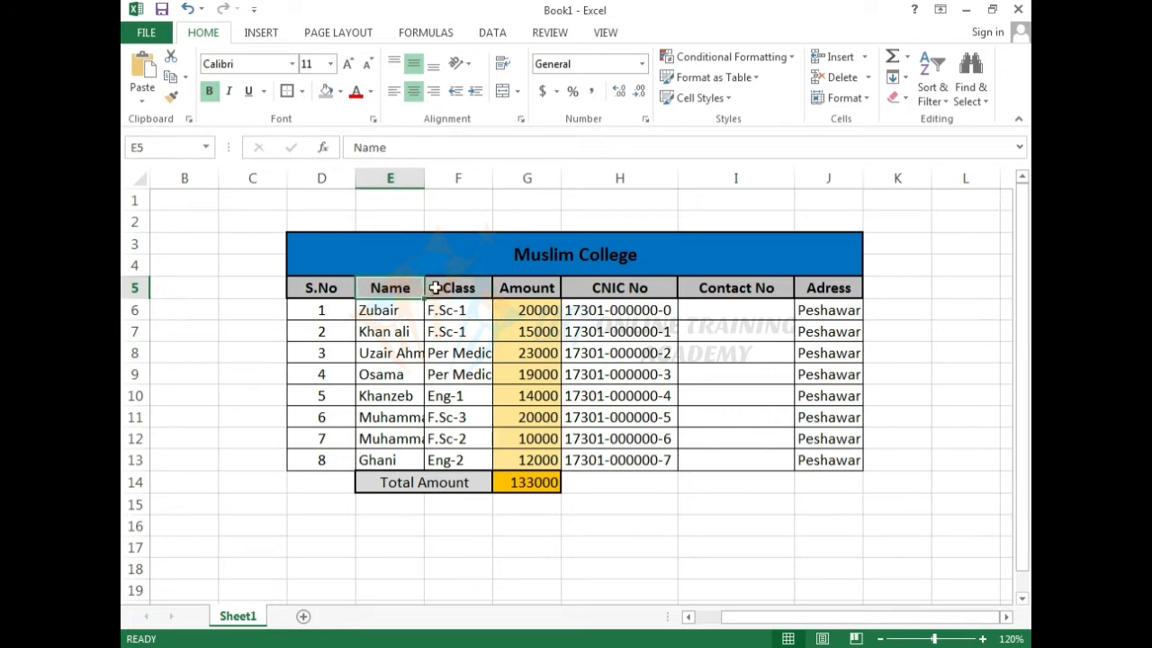
pyautogui.click(436, 288)
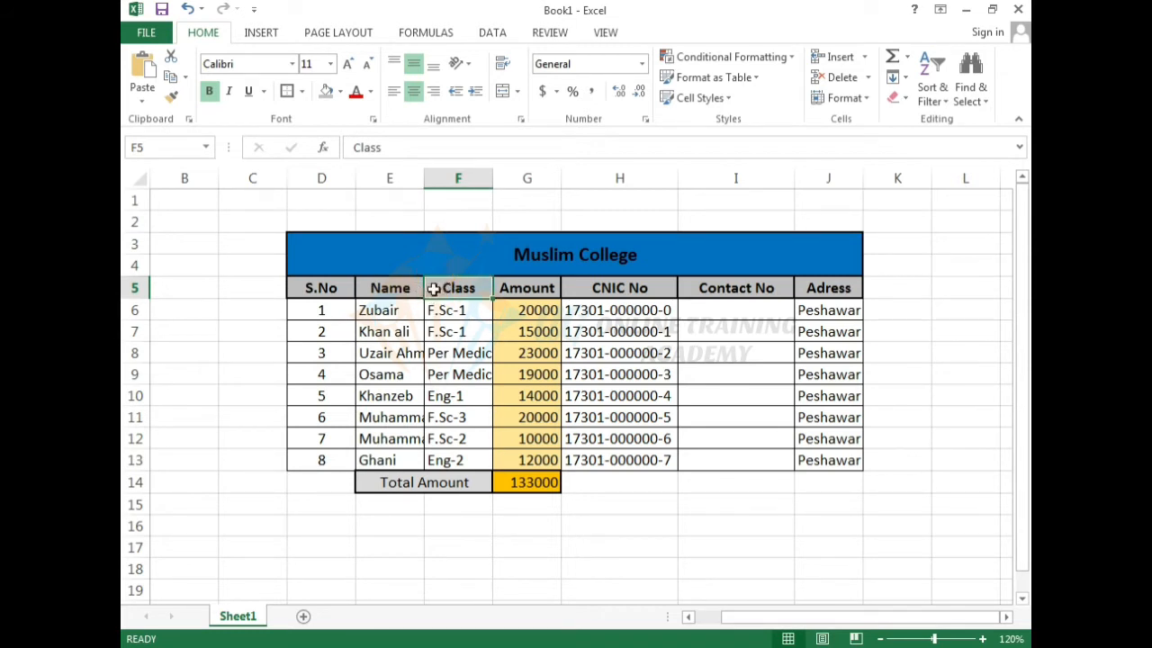
pyautogui.click(400, 290)
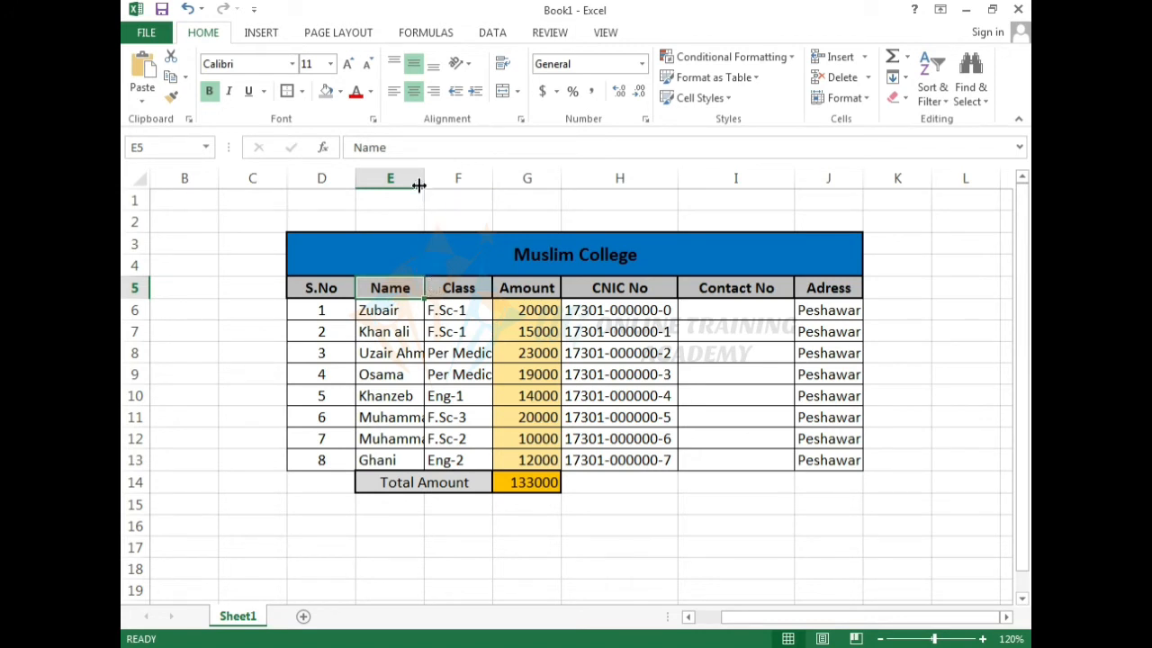
# Insert a blank column between the Name and Class columns and fit the Name column's width to its contents.
pyautogui.click(445, 178)
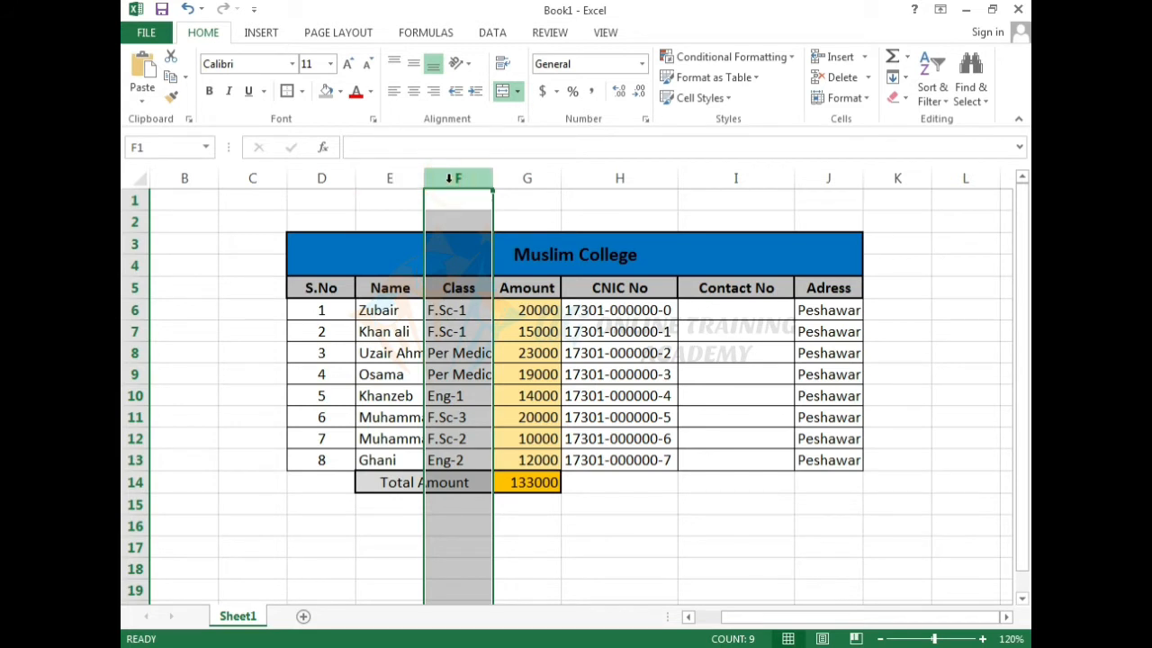
pyautogui.rightClick(447, 179)
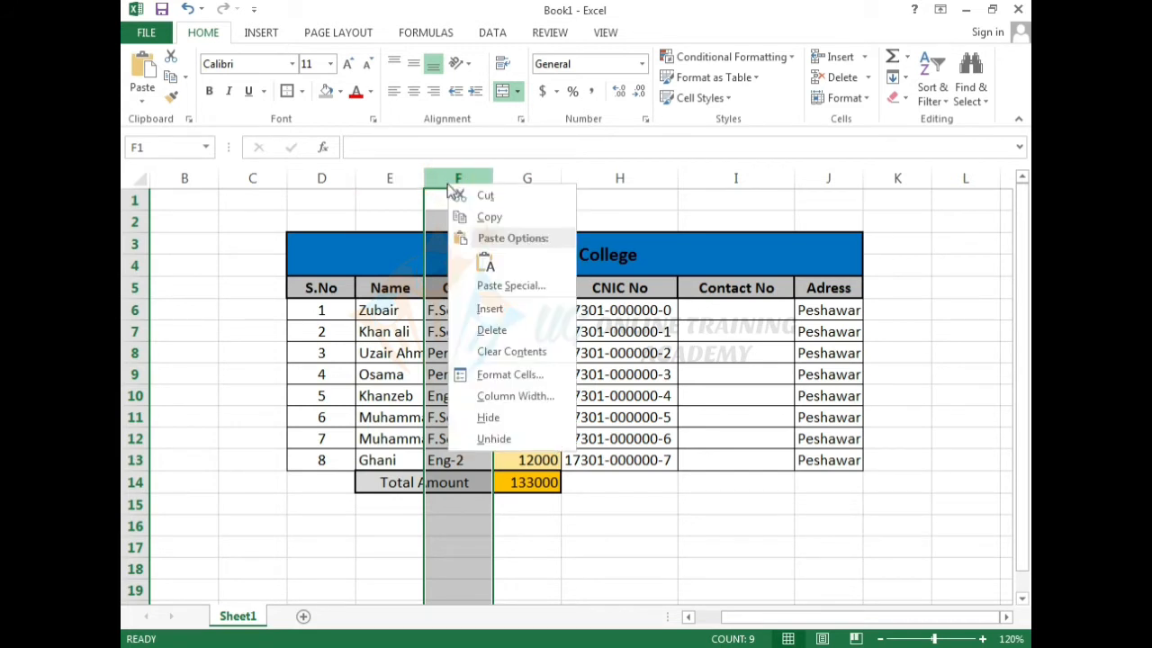
pyautogui.click(507, 315)
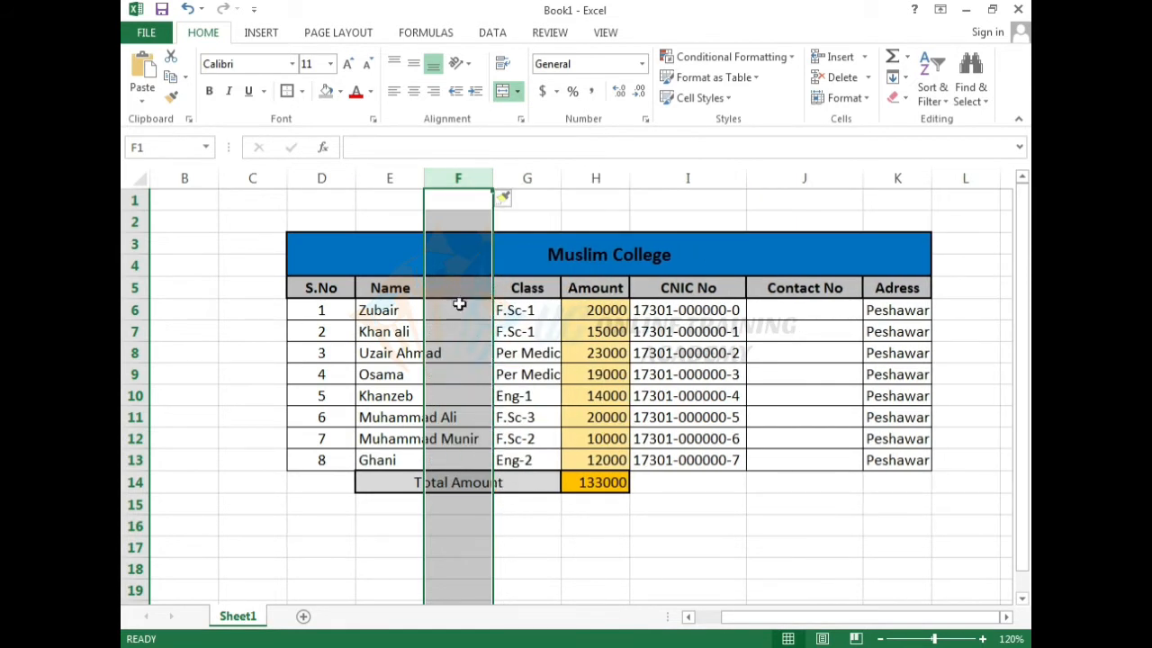
pyautogui.click(529, 522)
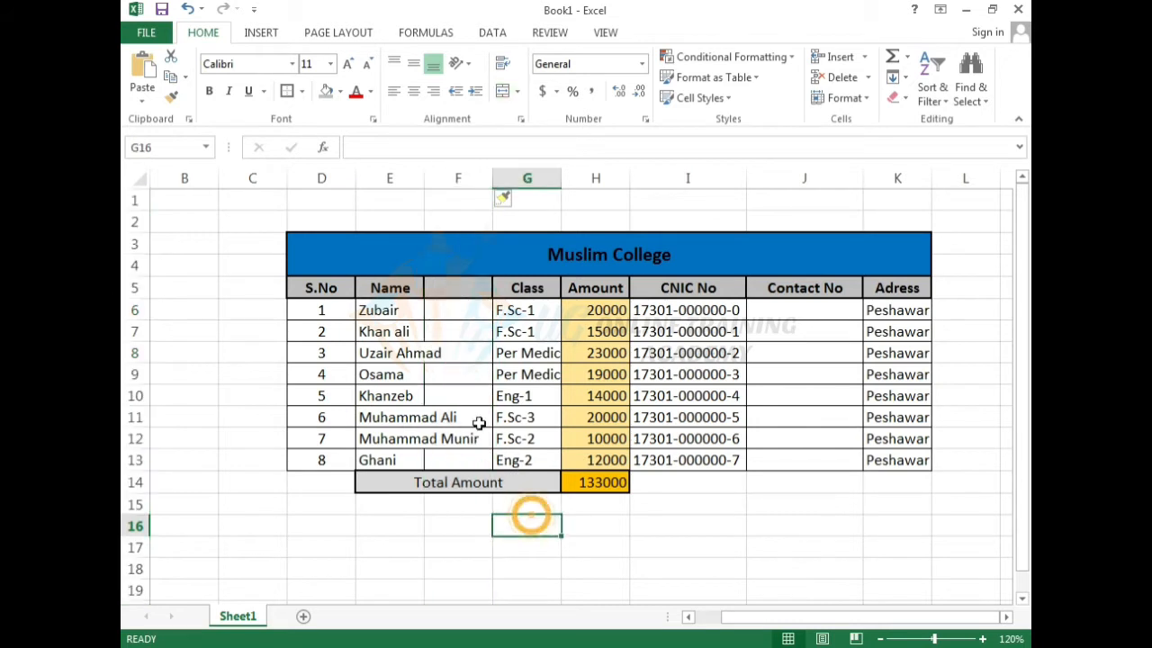
pyautogui.doubleClick(421, 171)
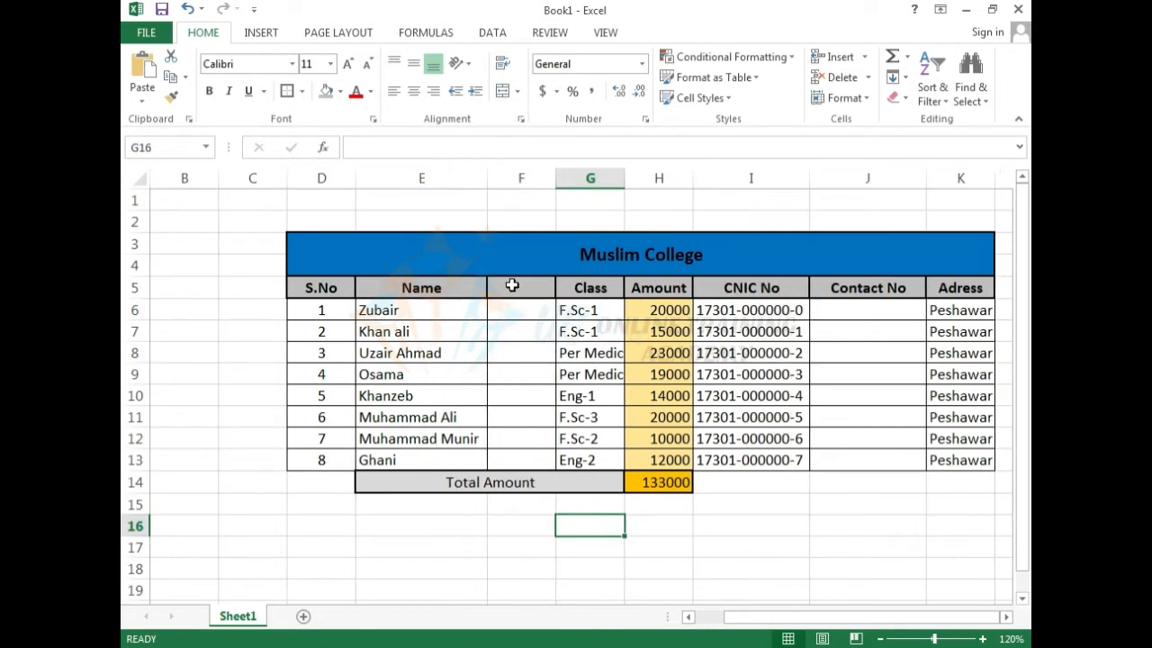
# Enter the header "F/Name" in cell F5 of the blank column between Name and Class.
pyautogui.click(511, 286)
pyautogui.moveTo(882, 616); pyautogui.dragTo(900, 621)
pyautogui.click(880, 639)
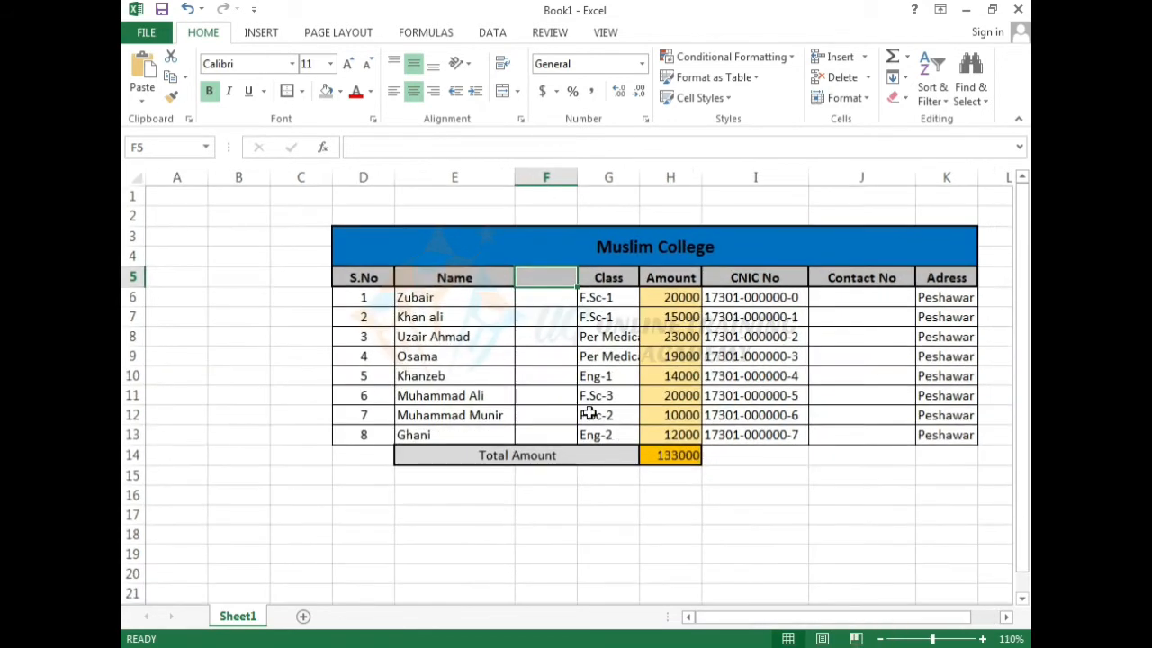
pyautogui.click(992, 414)
pyautogui.press('Right')
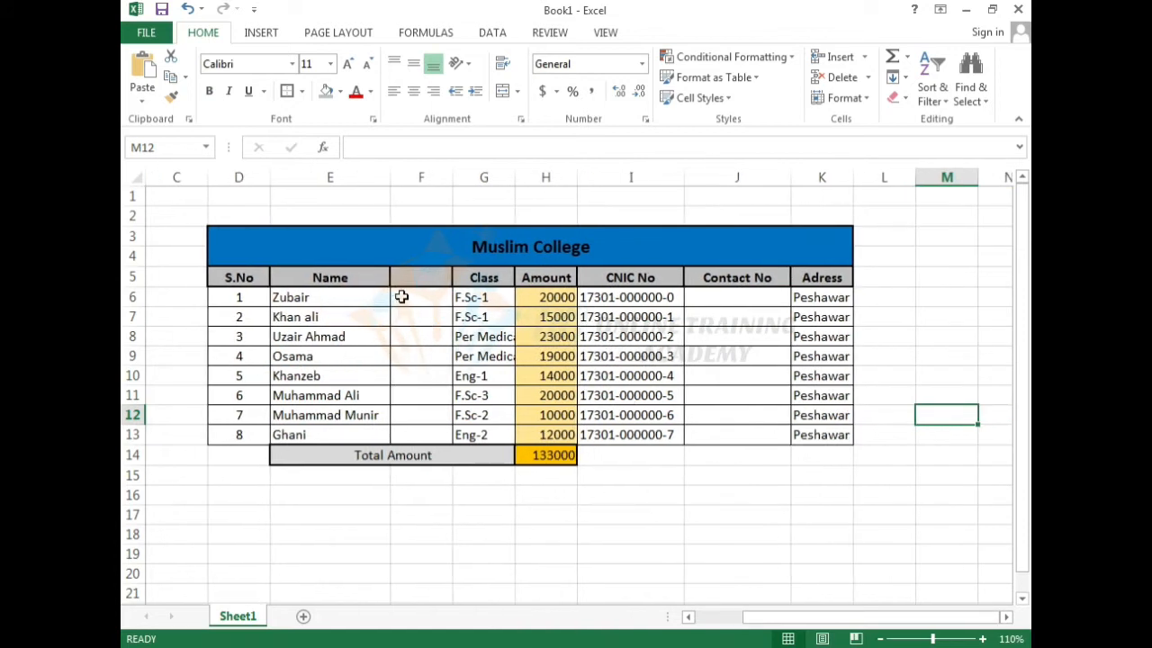
pyautogui.click(405, 277)
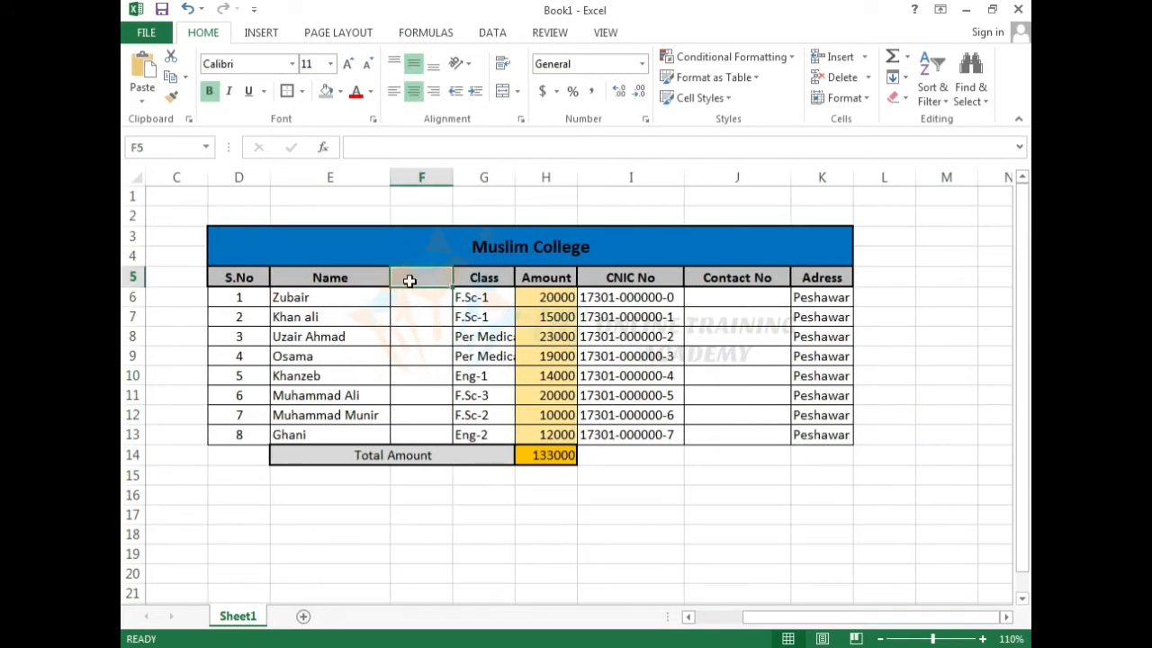
pyautogui.write('F/Name')
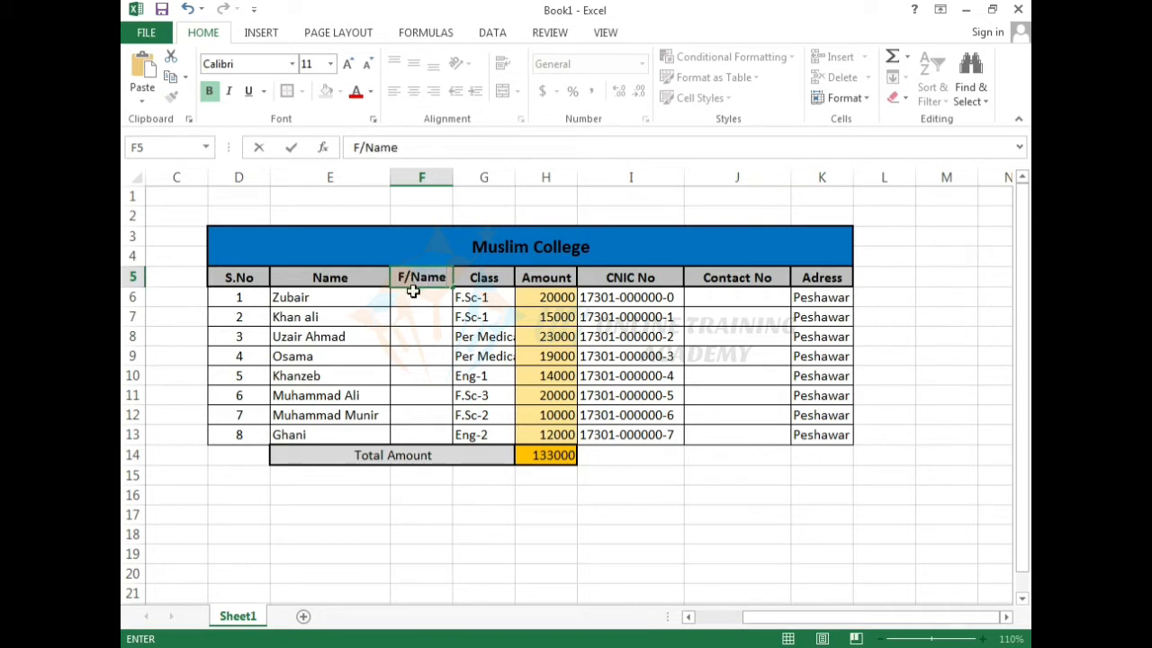
pyautogui.press('Return')
pyautogui.click(422, 277)
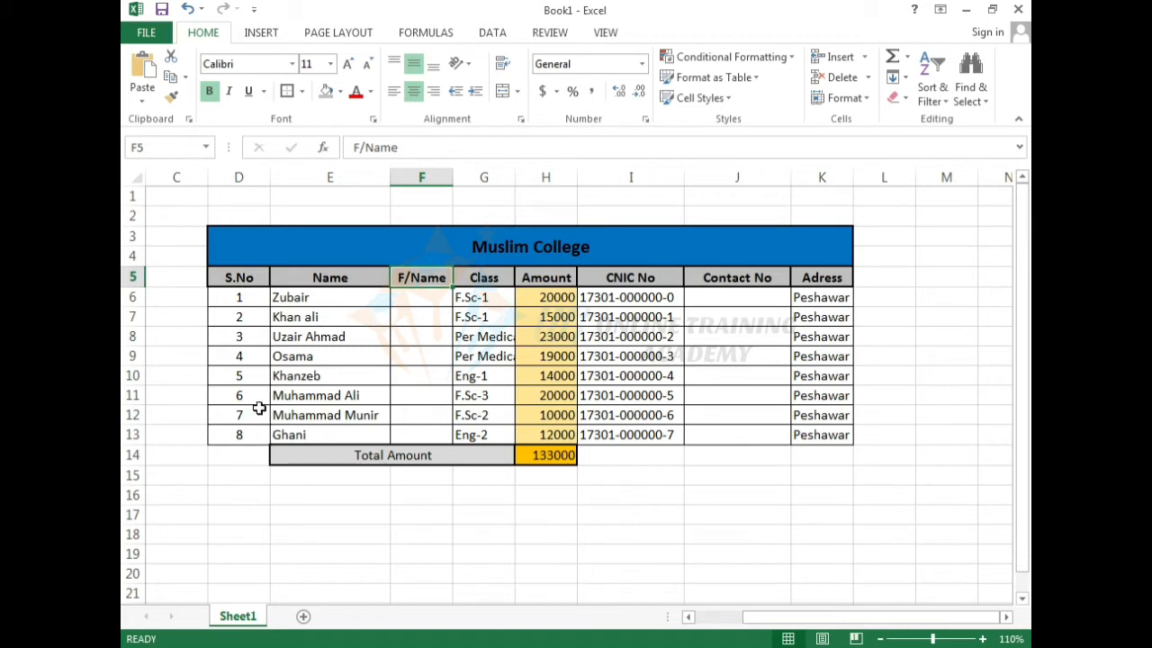
# Examine the last record's row, the Amount values in H6:H13 and the total below them.
pyautogui.click(252, 438)
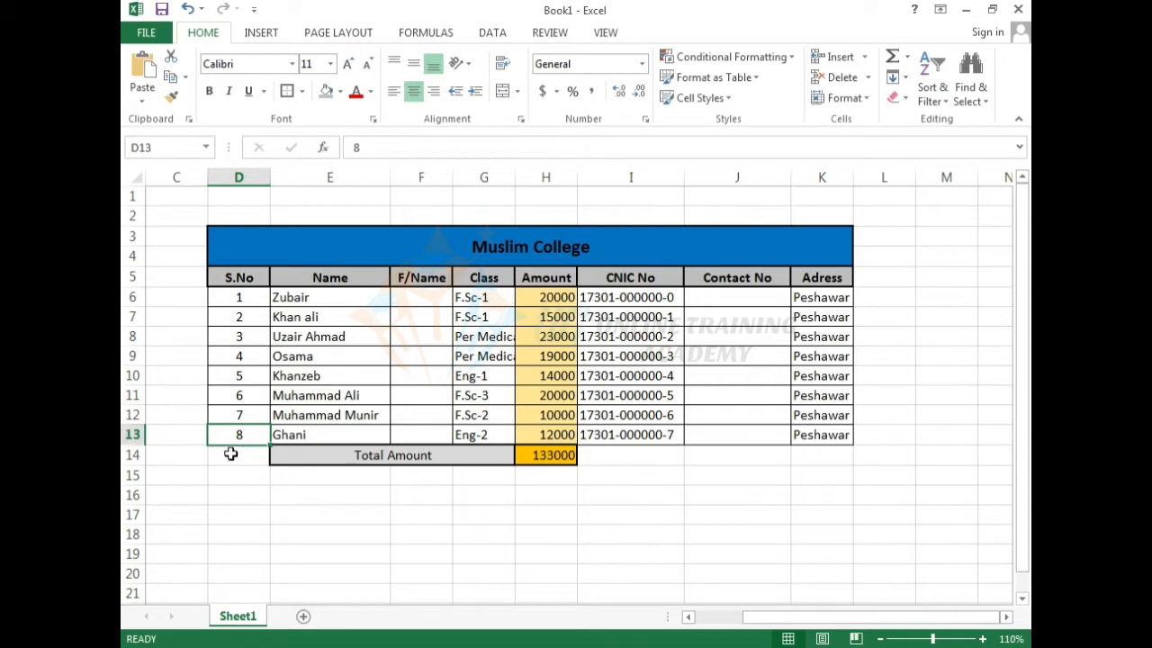
pyautogui.click(133, 454)
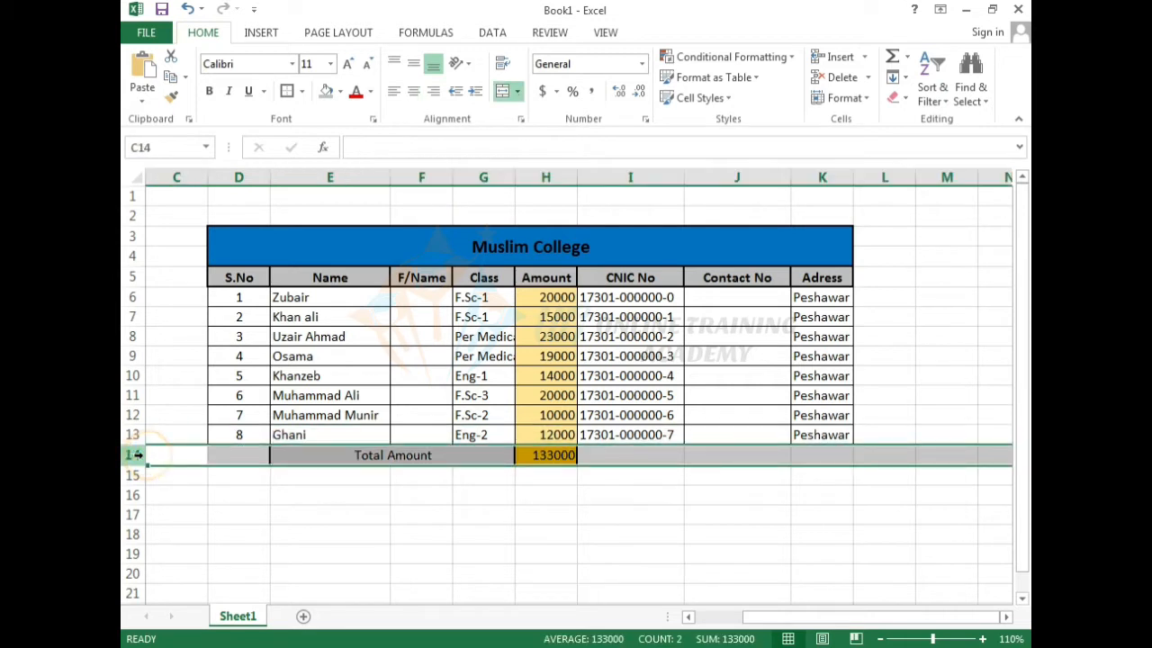
pyautogui.click(432, 506)
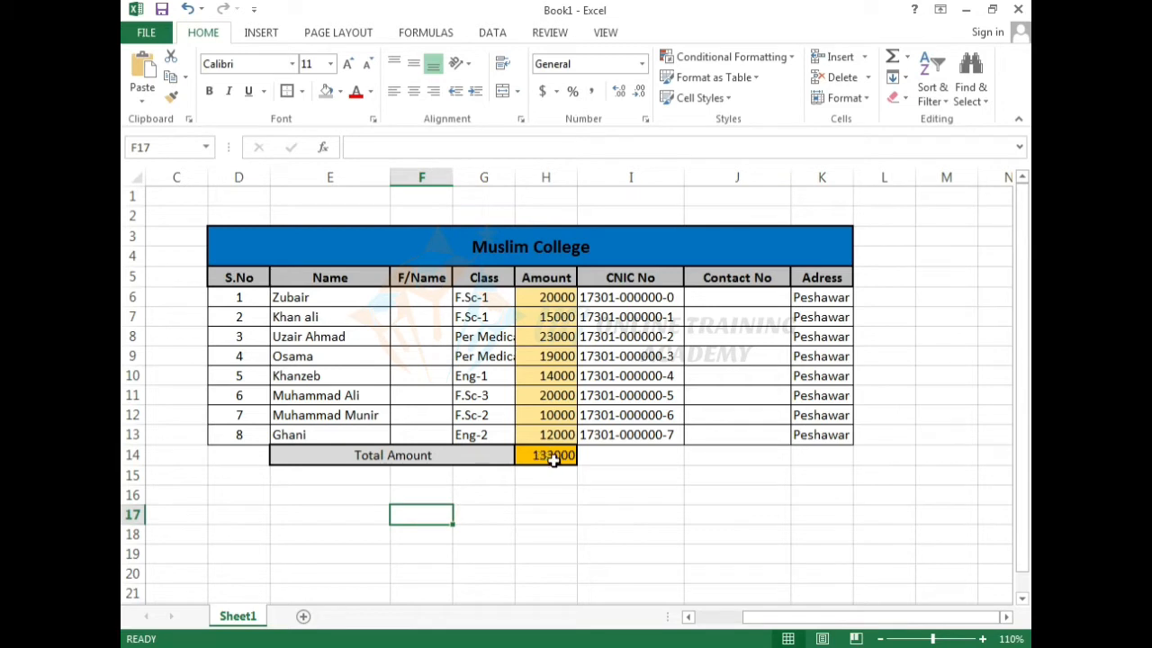
pyautogui.click(556, 277)
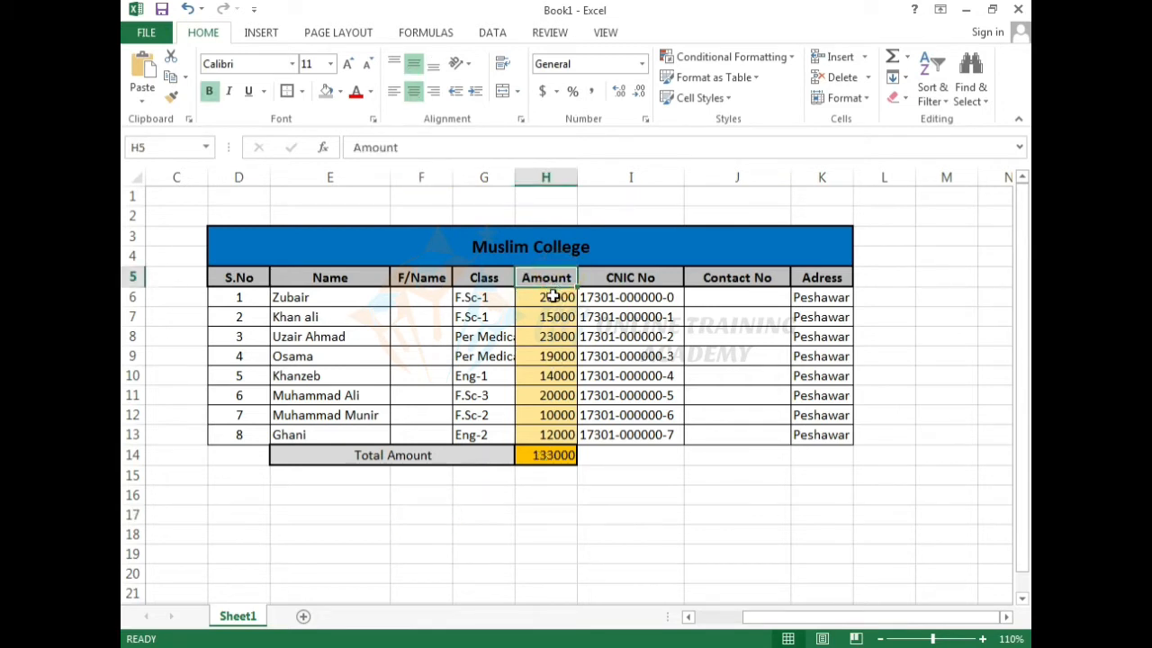
pyautogui.click(552, 297)
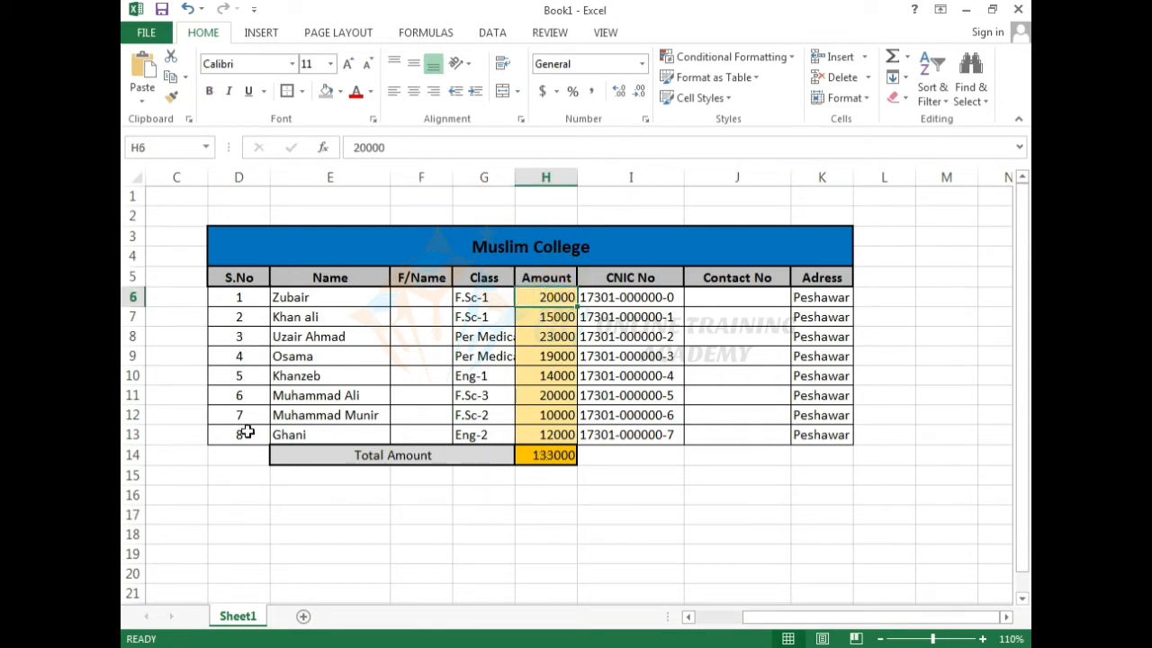
pyautogui.moveTo(550, 298); pyautogui.dragTo(549, 435)
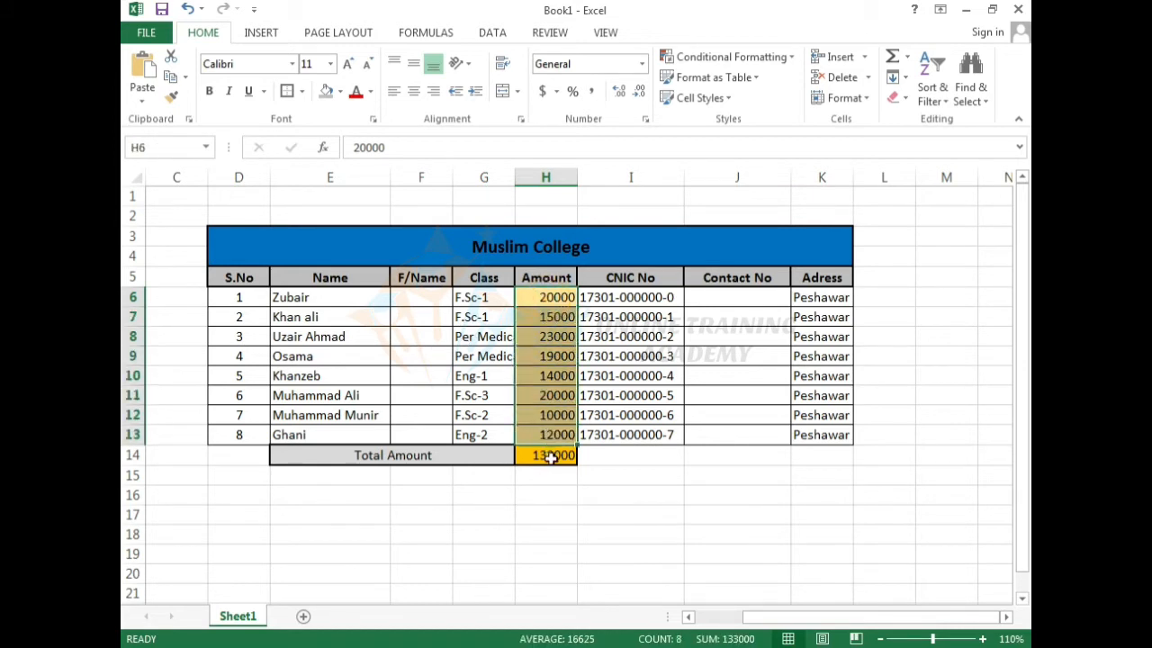
pyautogui.click(550, 458)
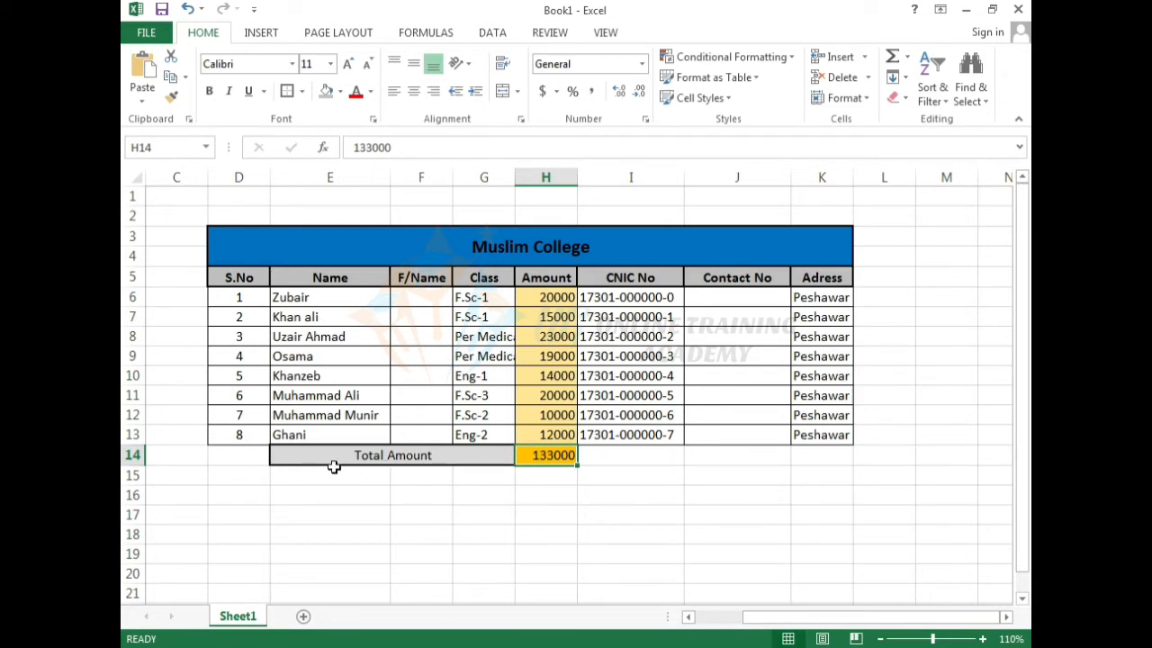
# Examine the Total Amount row 14, its adjoining cells and the commands available for the whole row.
pyautogui.click(244, 458)
pyautogui.click(190, 459)
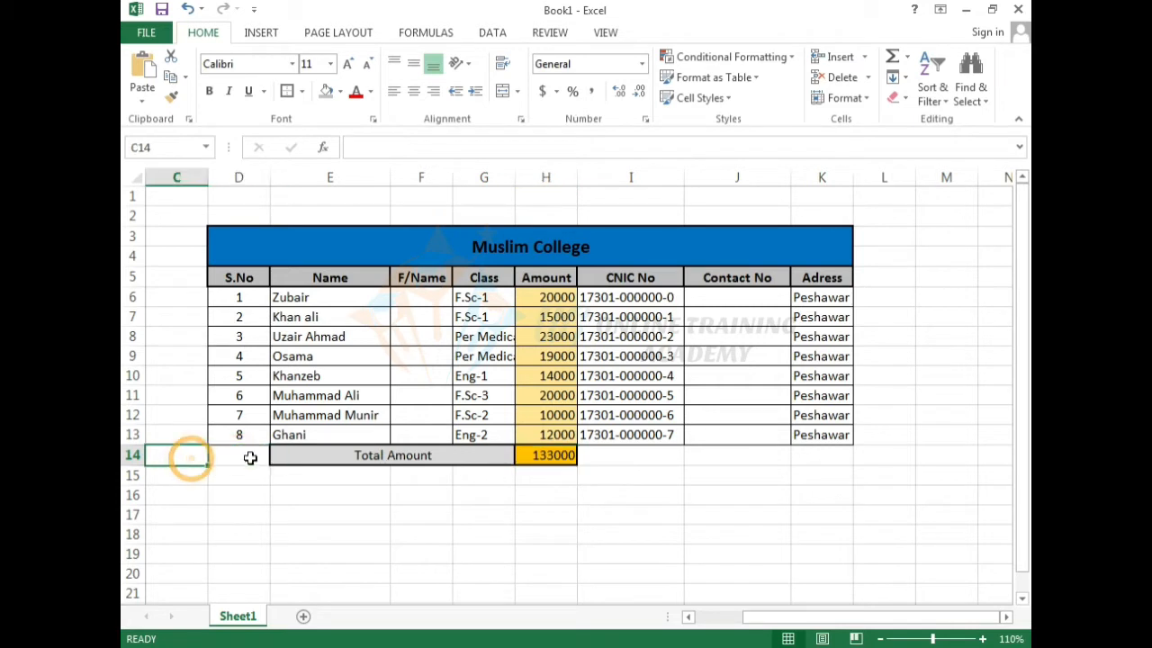
pyautogui.click(534, 458)
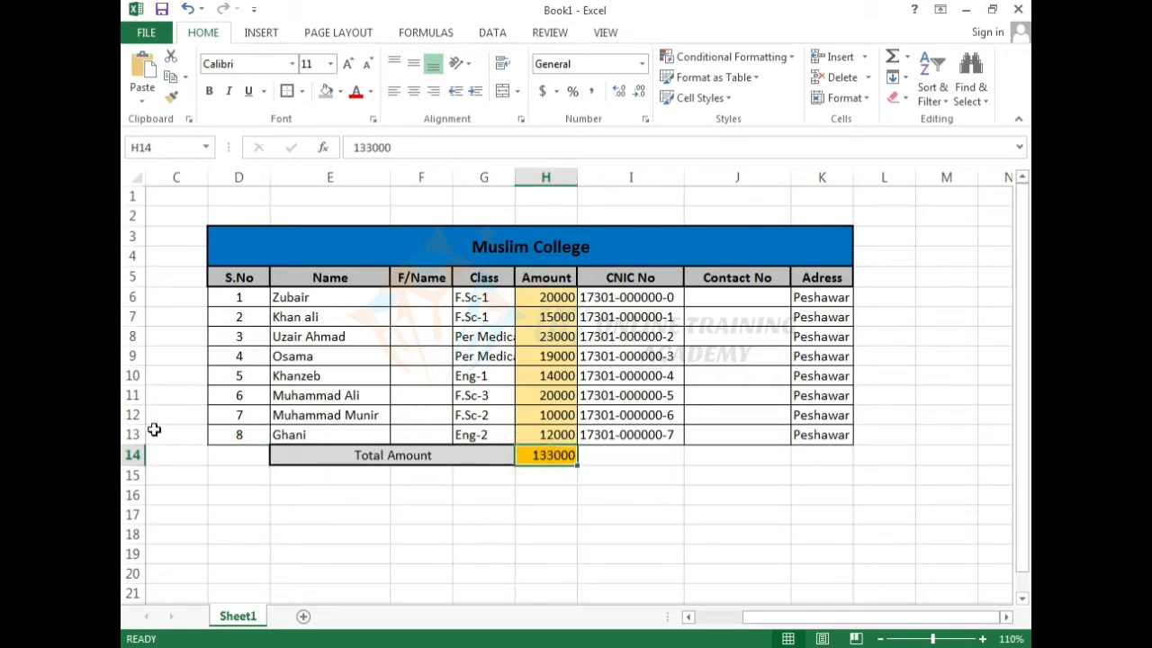
pyautogui.click(507, 456)
pyautogui.click(547, 456)
pyautogui.click(506, 455)
pyautogui.click(535, 454)
pyautogui.click(133, 455)
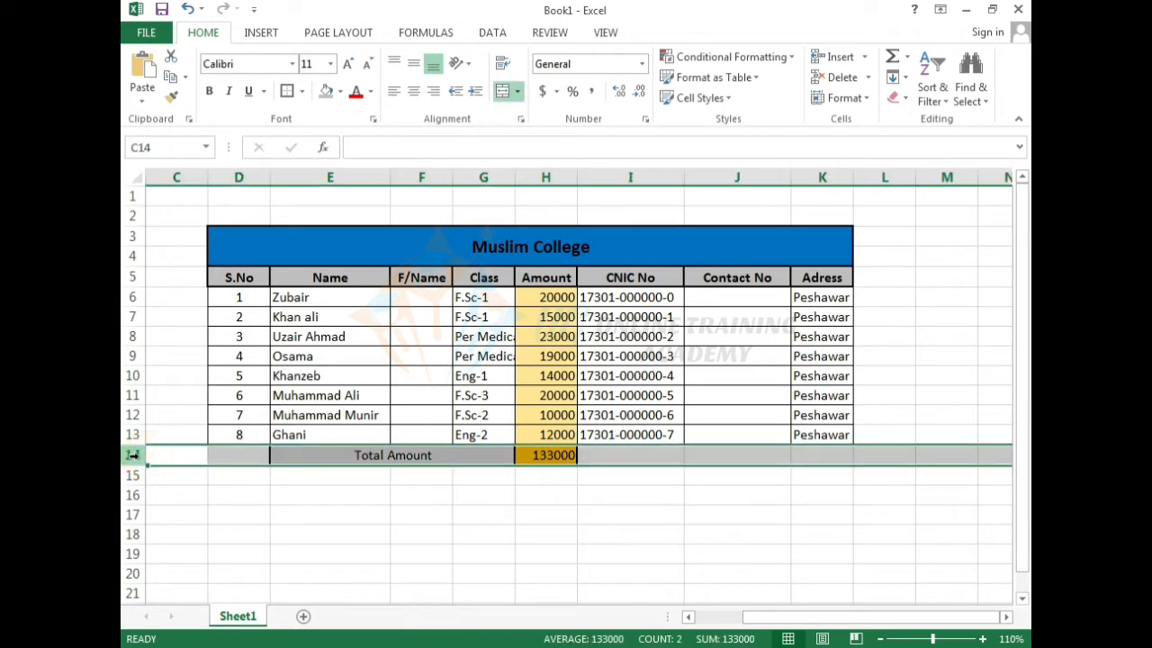
pyautogui.rightClick(132, 455)
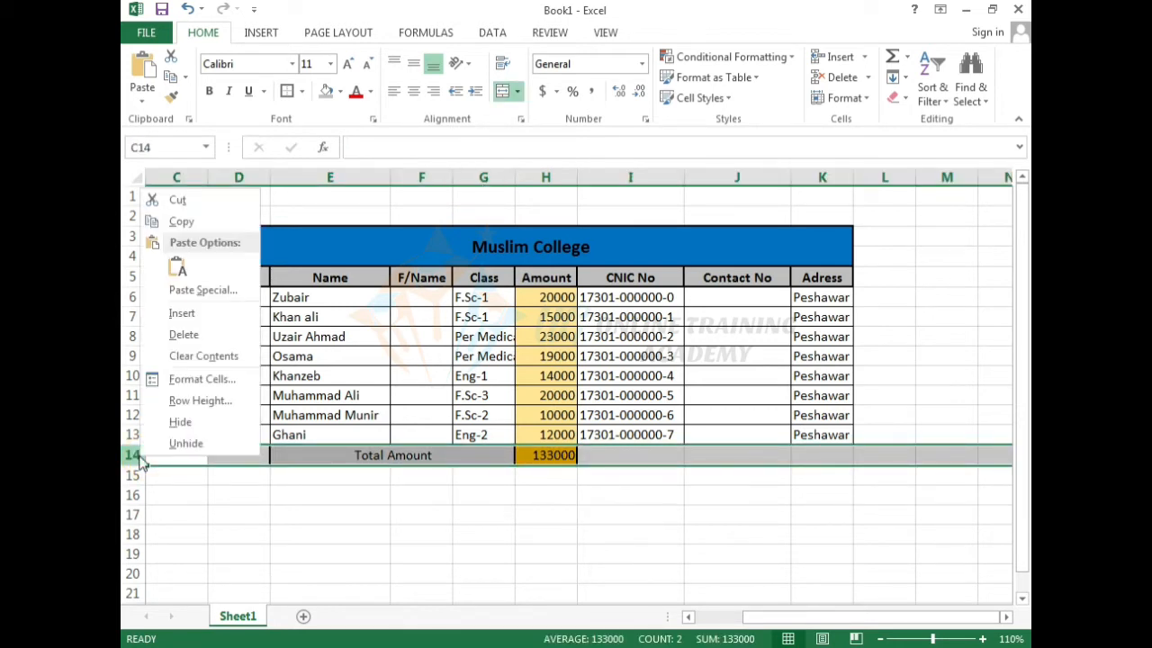
pyautogui.click(299, 539)
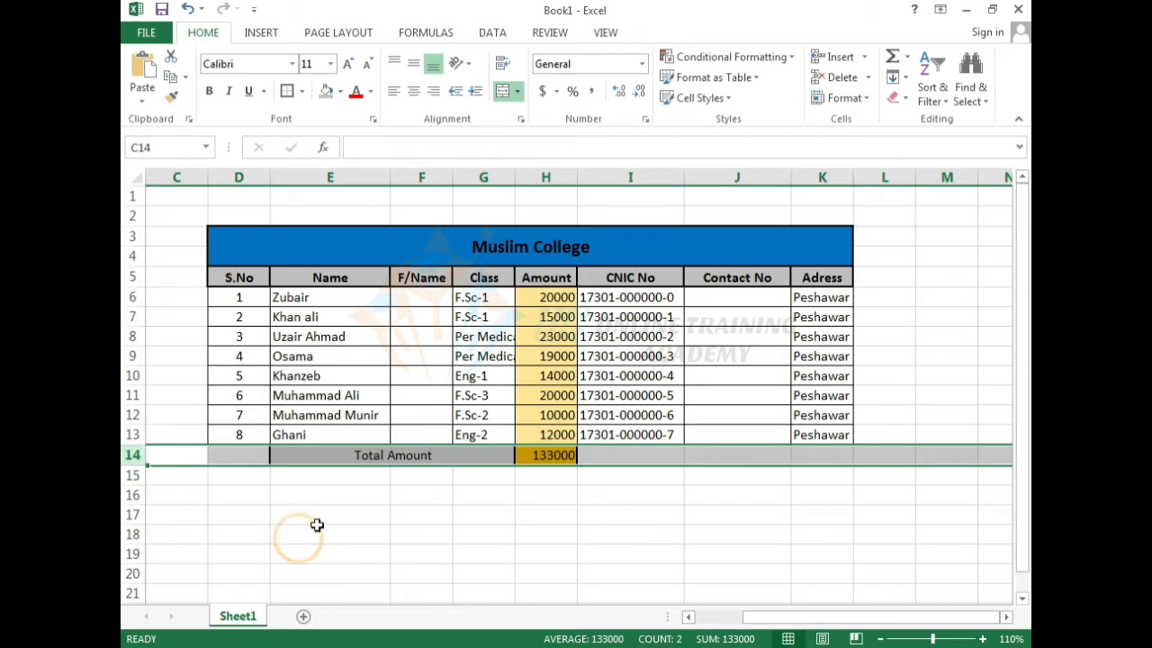
pyautogui.click(524, 456)
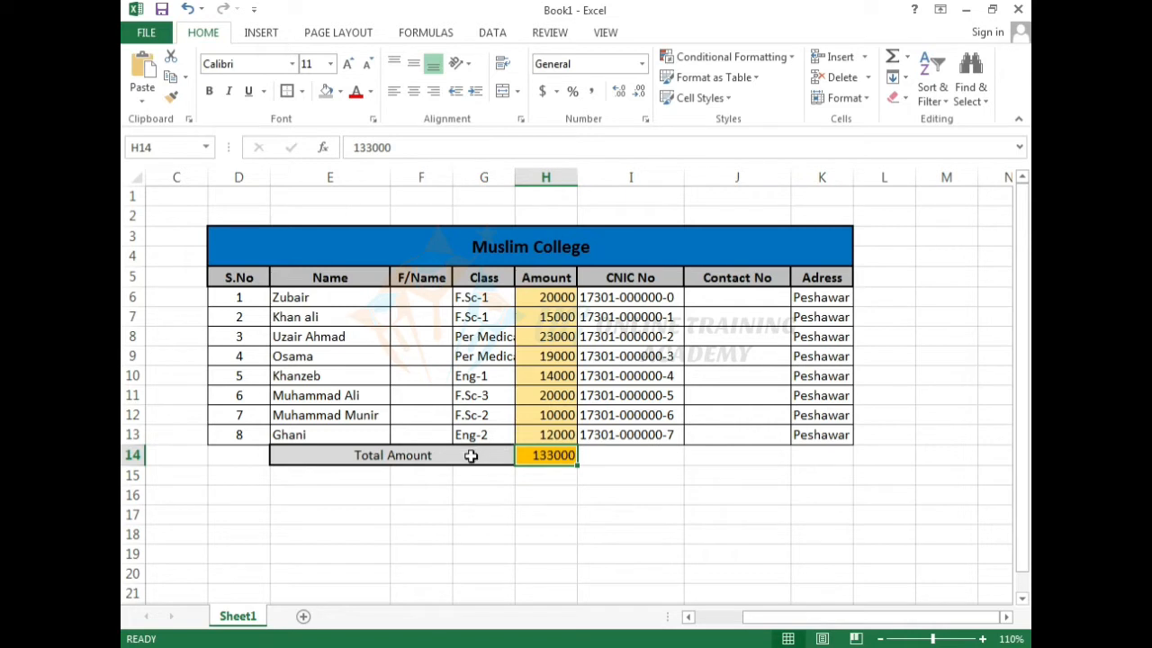
# Insert a blank row above row 13, between the records with serial numbers 7 and 8.
pyautogui.click(132, 435)
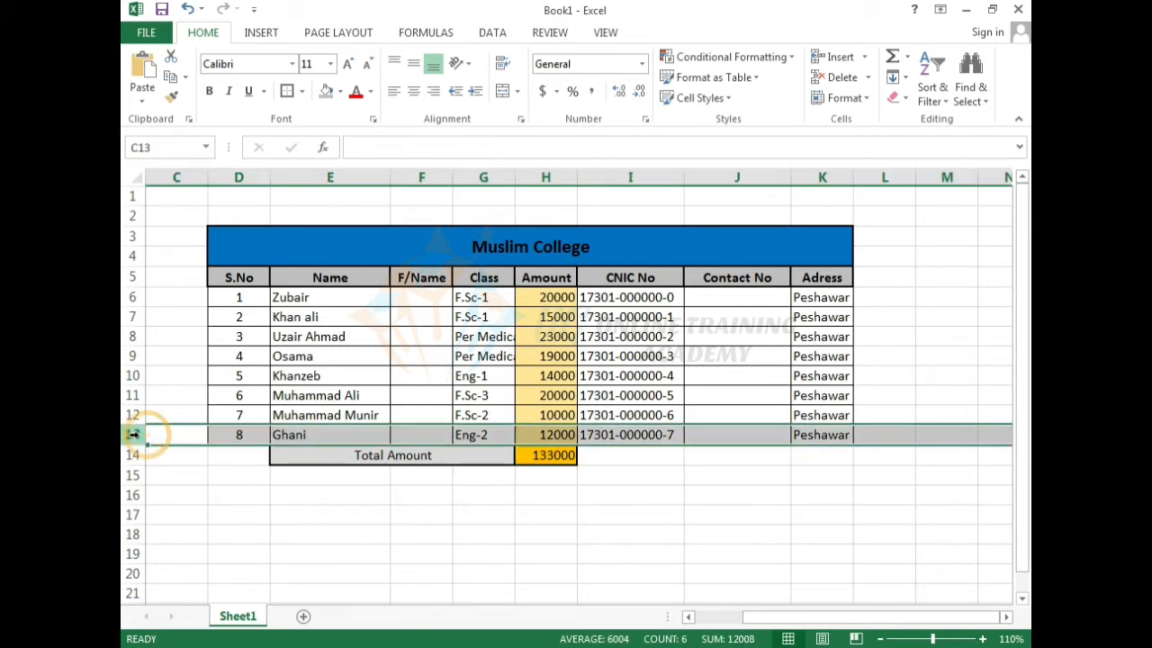
pyautogui.click(170, 437)
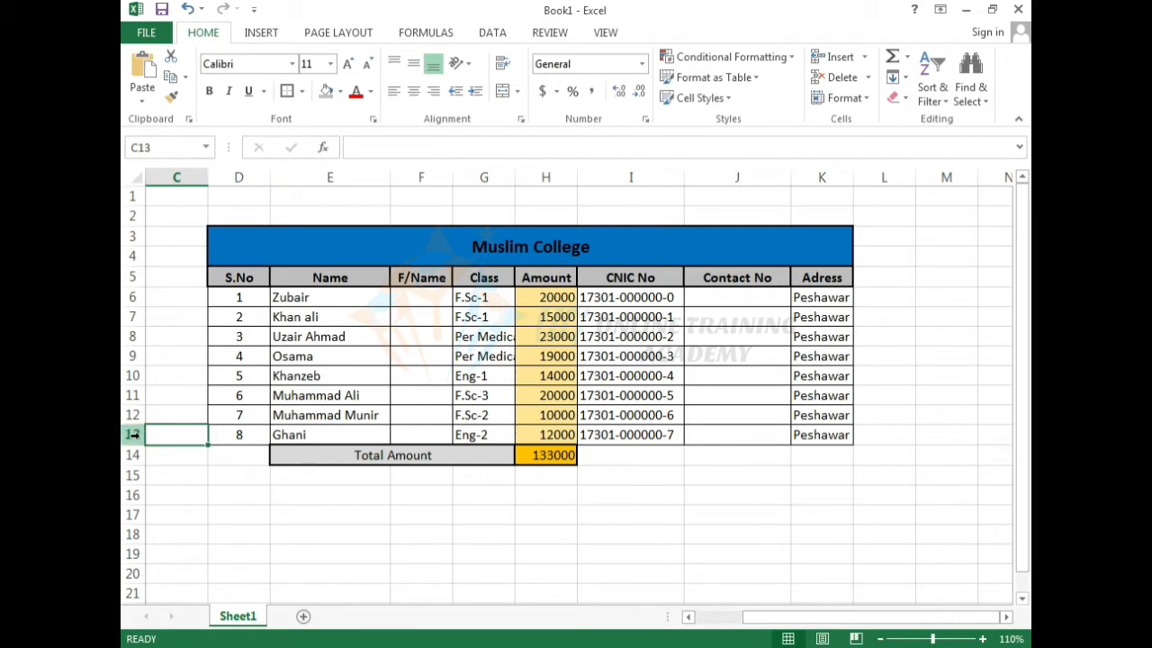
pyautogui.click(132, 435)
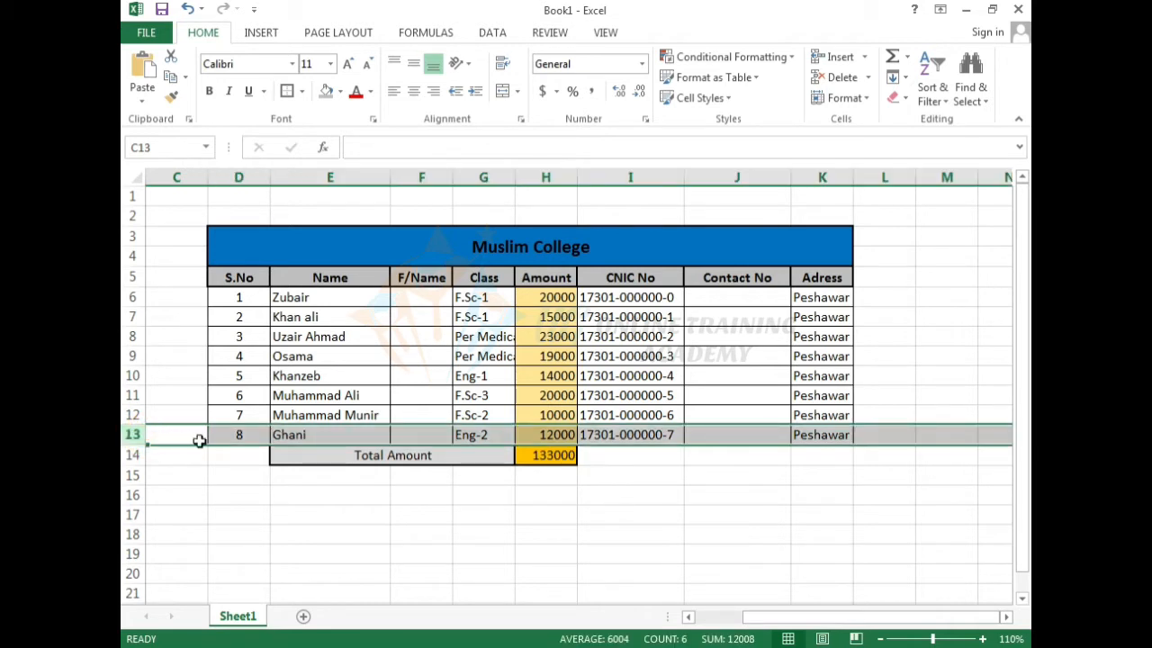
pyautogui.click(153, 455)
pyautogui.click(132, 434)
pyautogui.rightClick(132, 435)
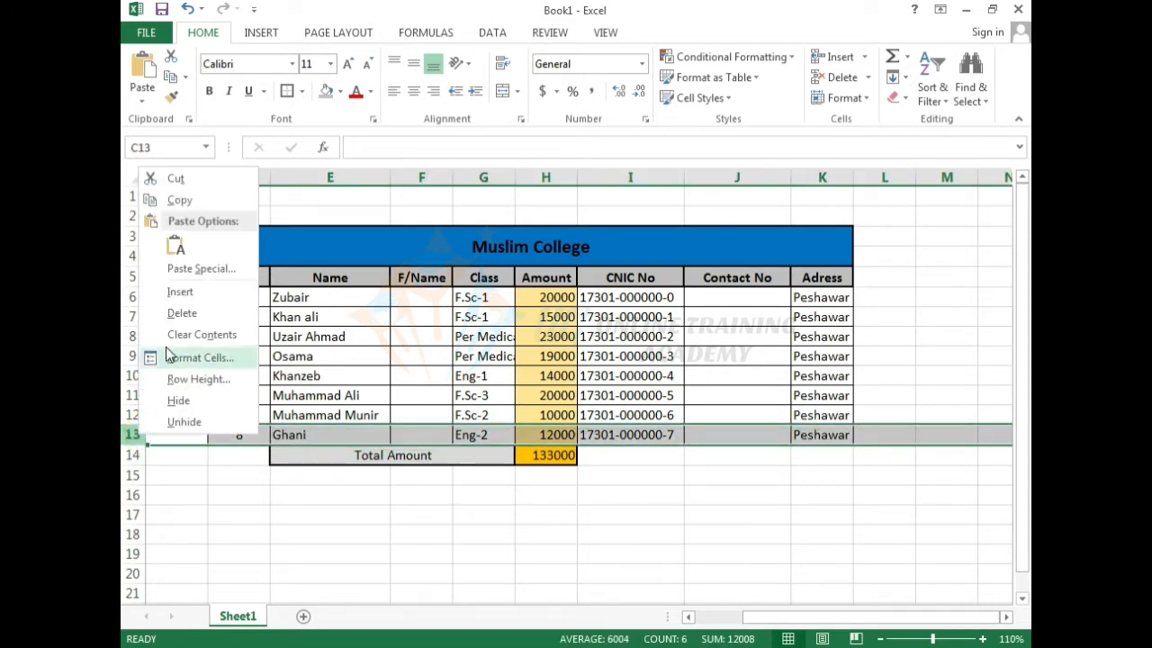
pyautogui.click(181, 292)
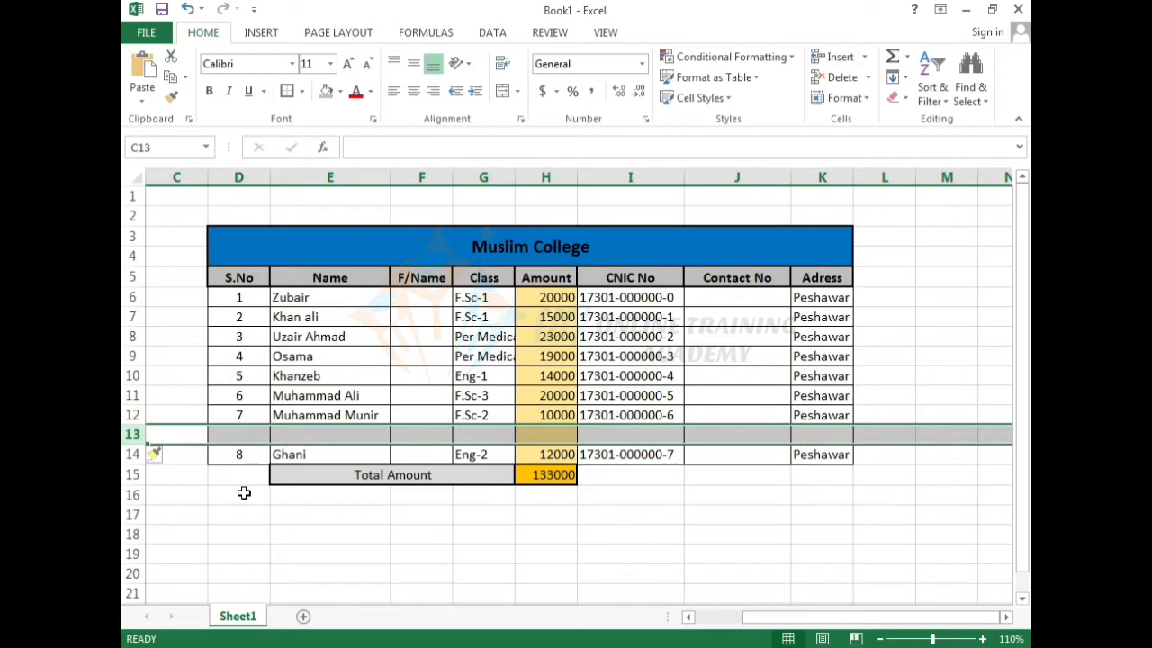
pyautogui.click(255, 416)
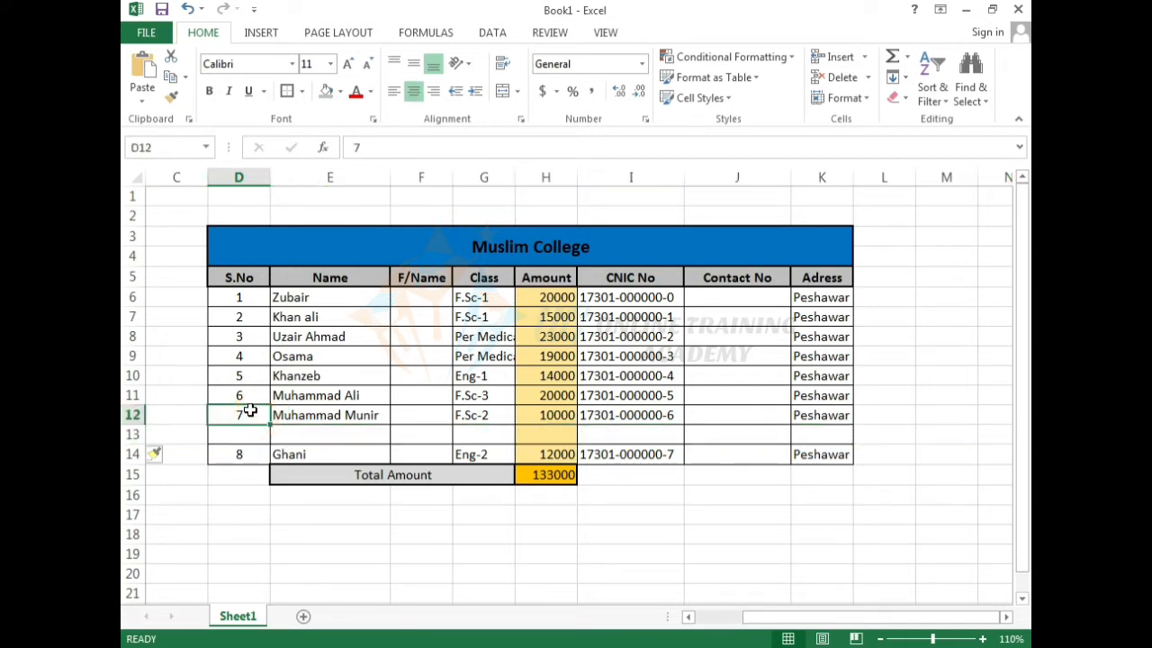
# Insert a blank row above row 9, between the records with serial numbers 3 and 4.
pyautogui.click(315, 360)
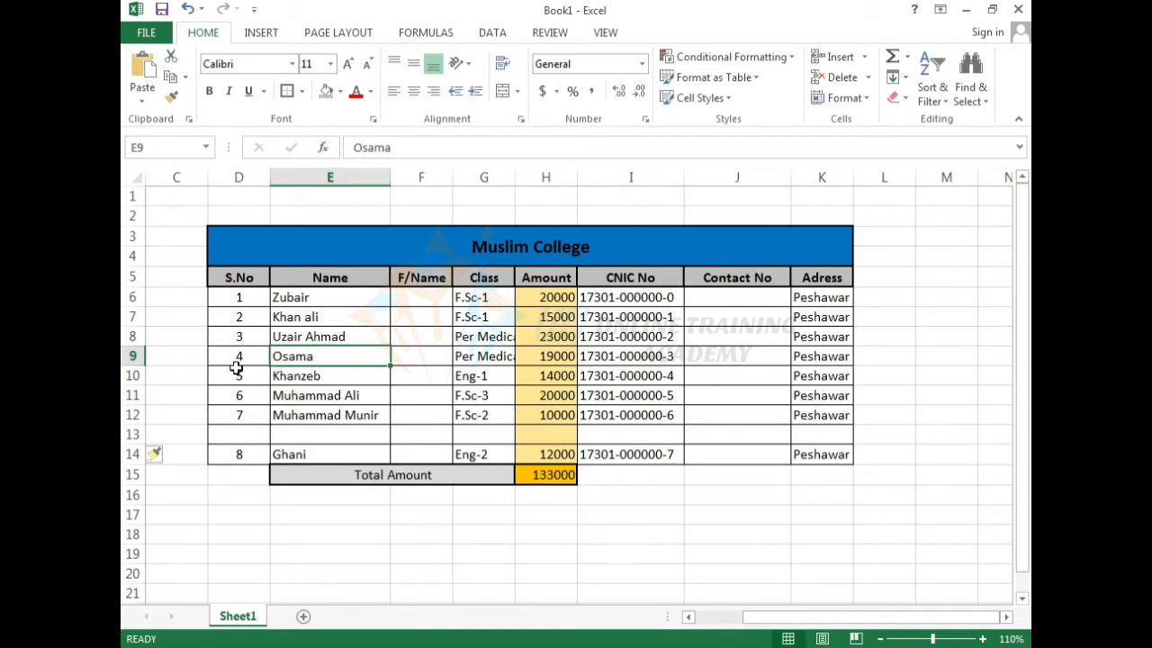
pyautogui.click(133, 356)
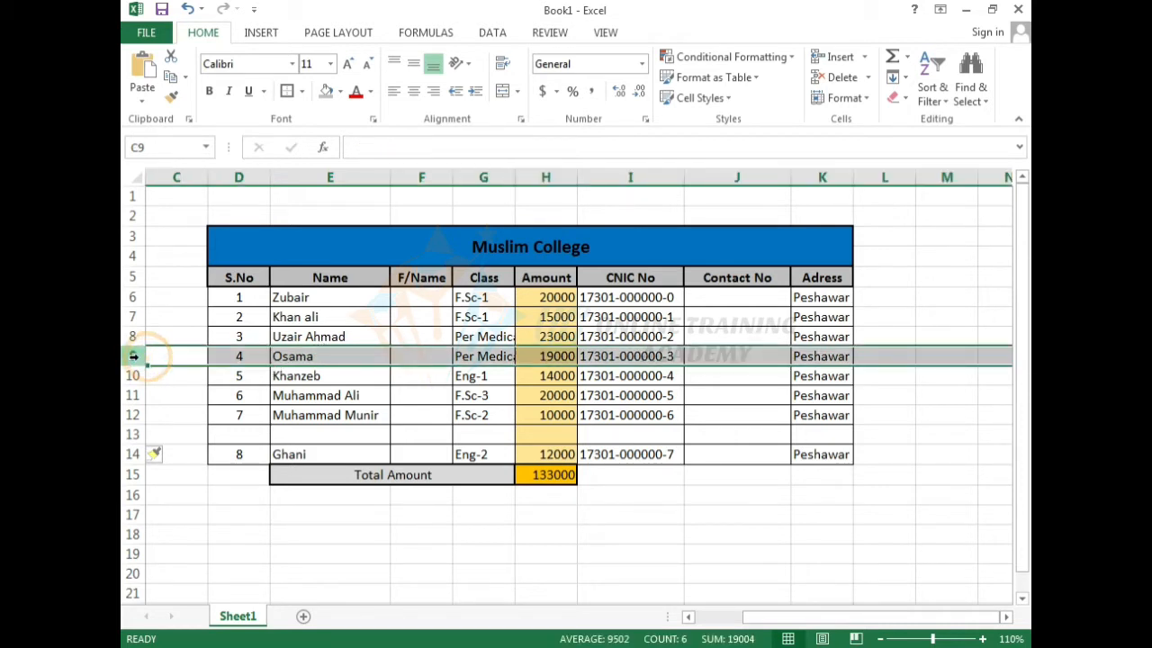
pyautogui.rightClick(133, 357)
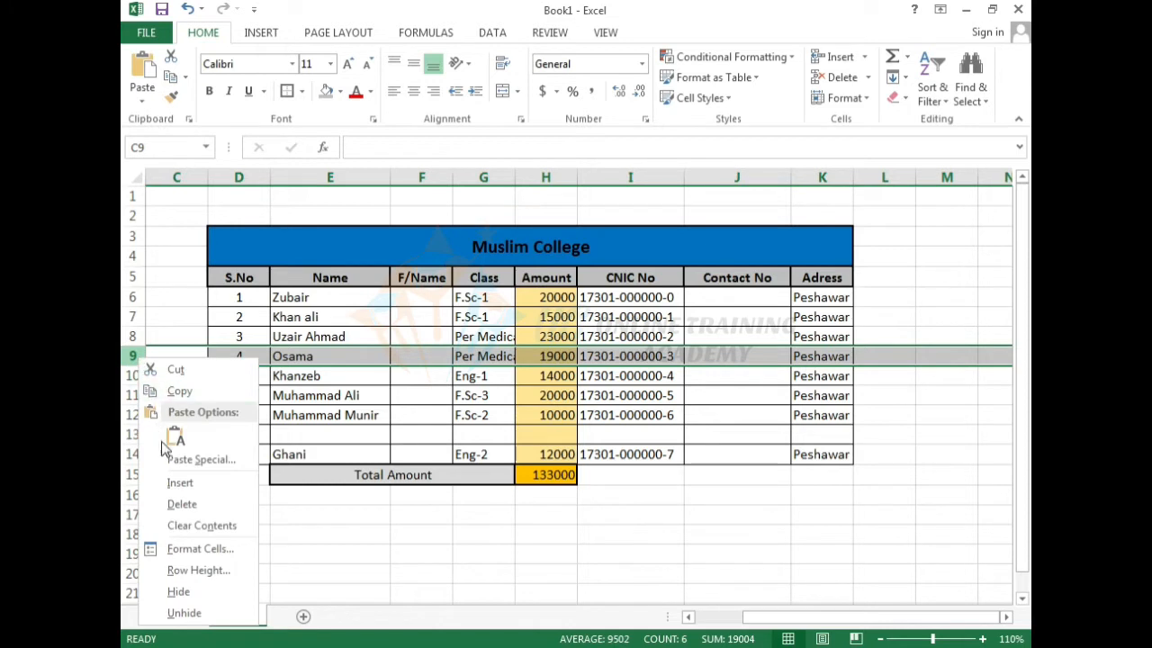
pyautogui.click(180, 483)
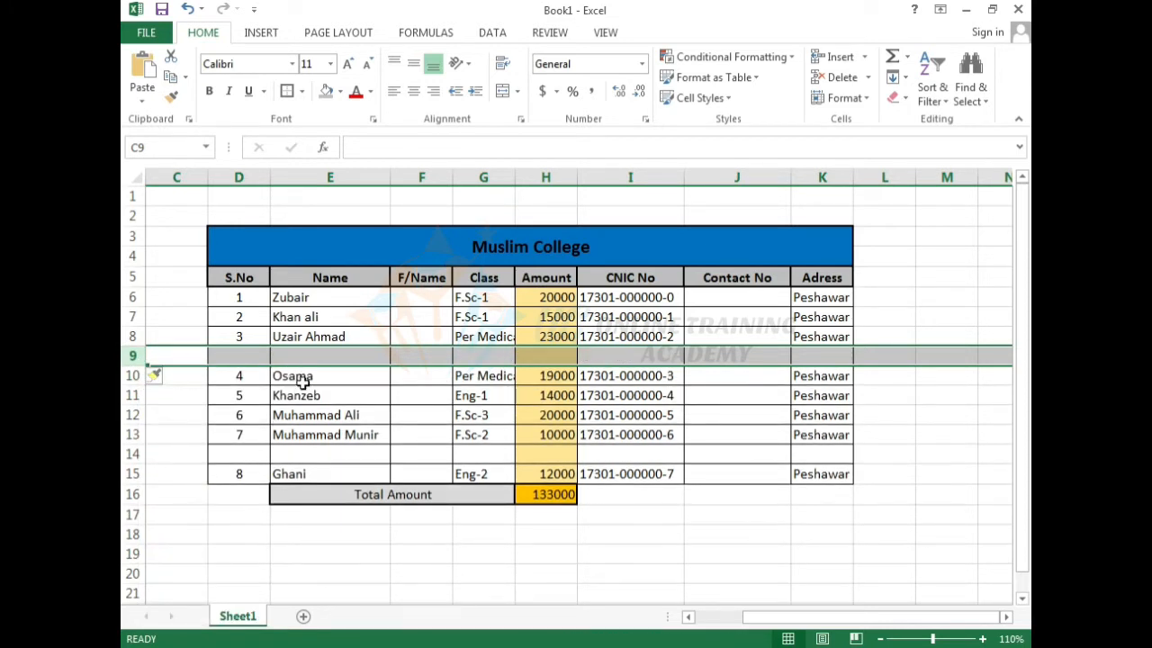
# Insert one more blank row above row 14, plus two blank rows at once above rows 14:15.
pyautogui.click(133, 454)
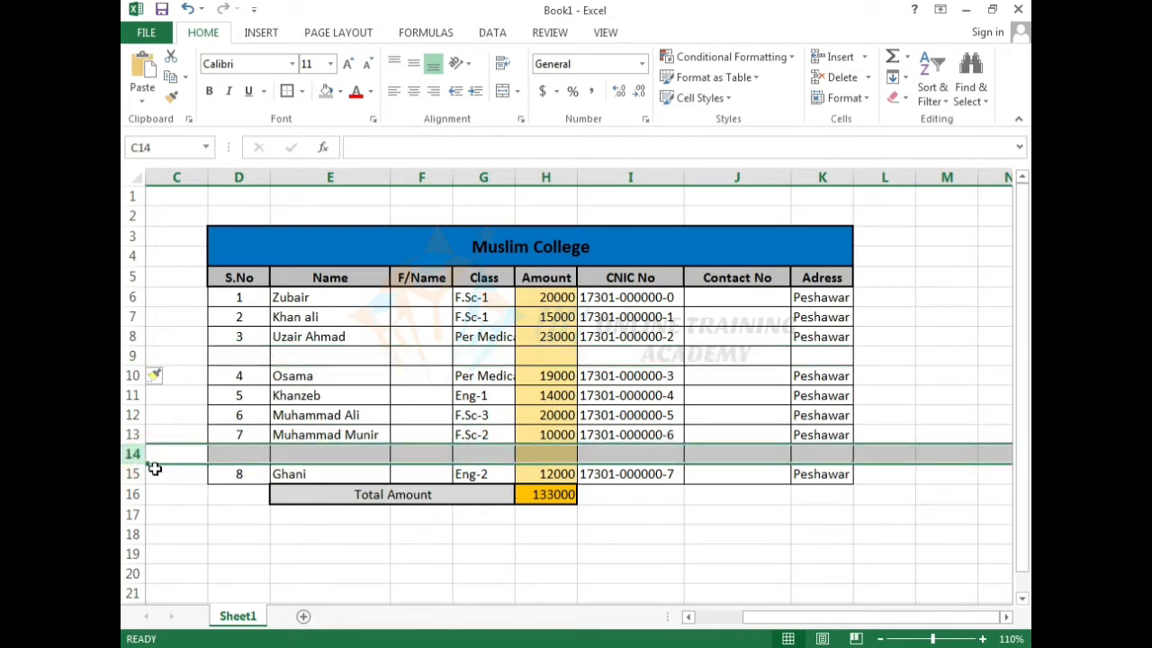
pyautogui.rightClick(134, 454)
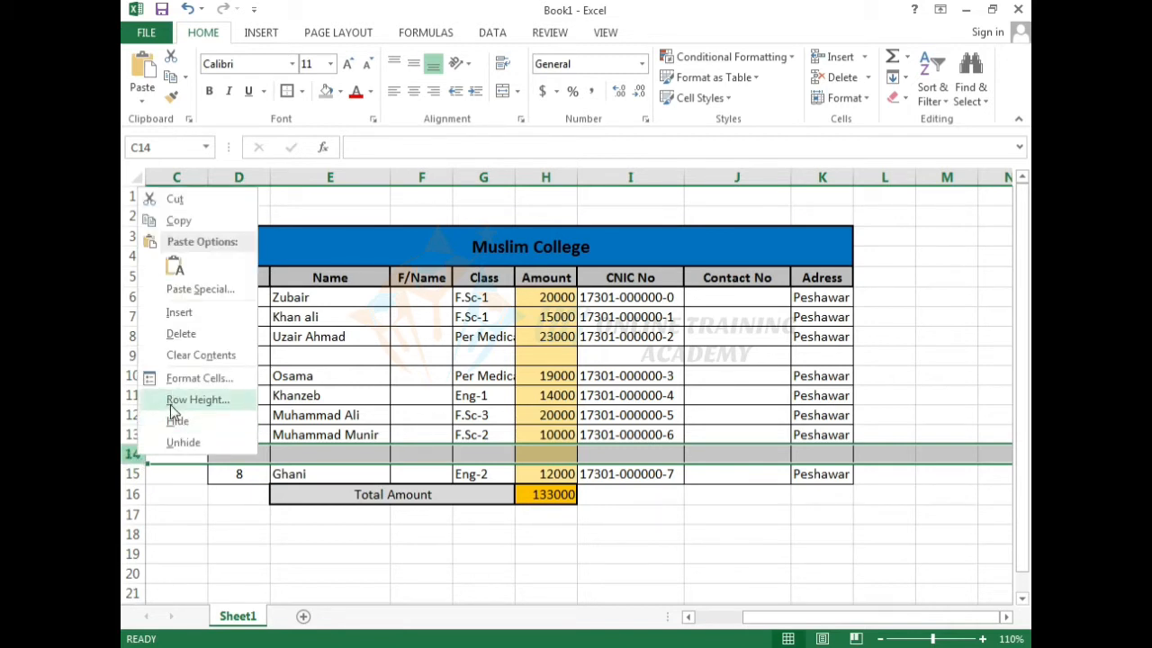
pyautogui.click(193, 318)
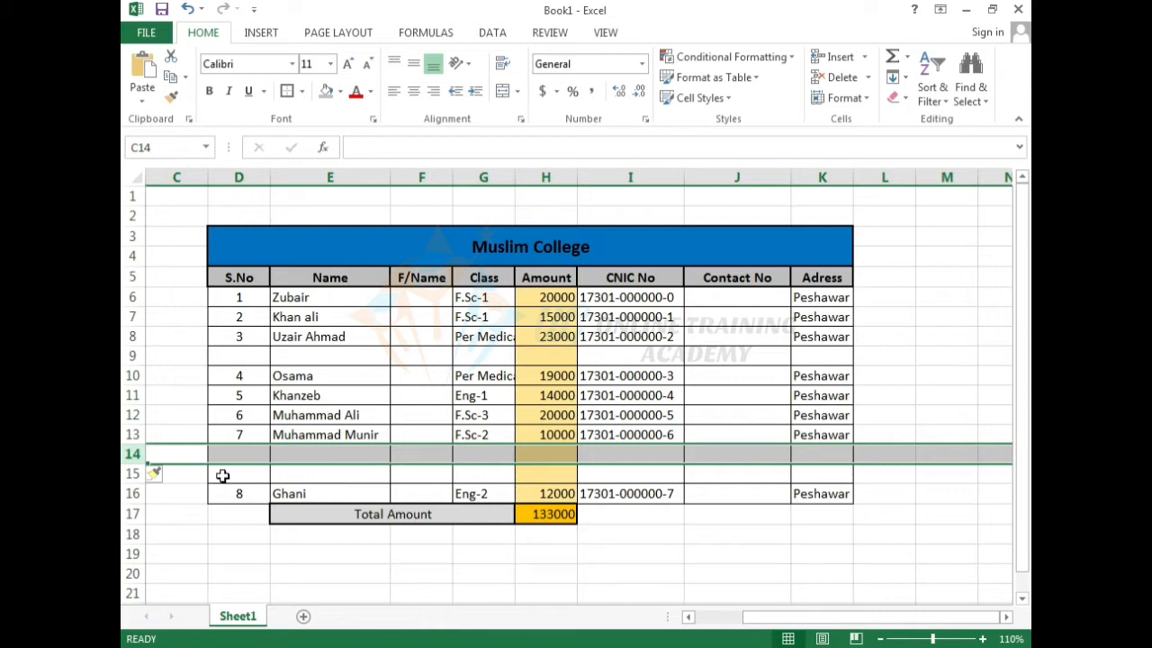
pyautogui.moveTo(132, 473); pyautogui.dragTo(133, 453)
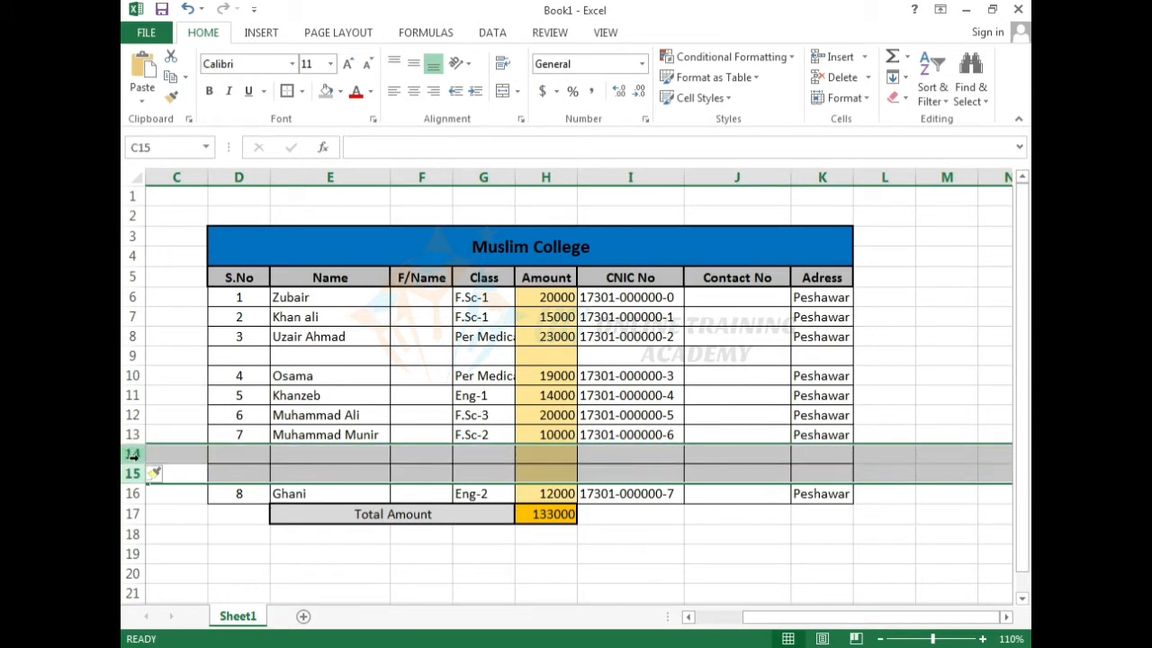
pyautogui.rightClick(141, 463)
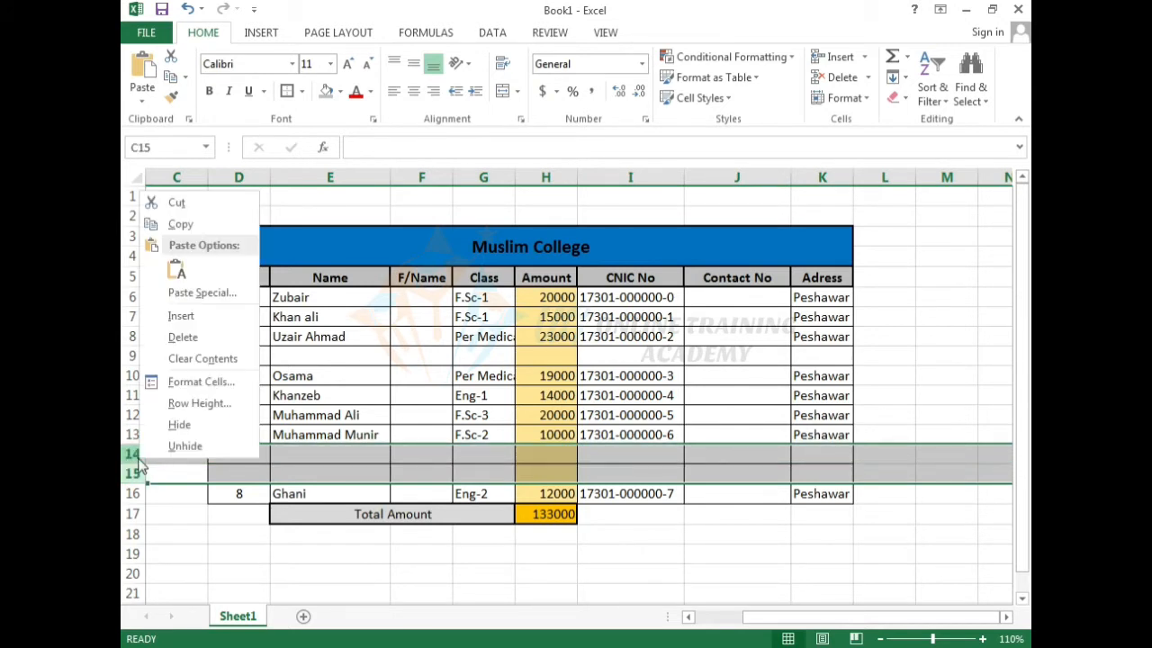
pyautogui.click(181, 315)
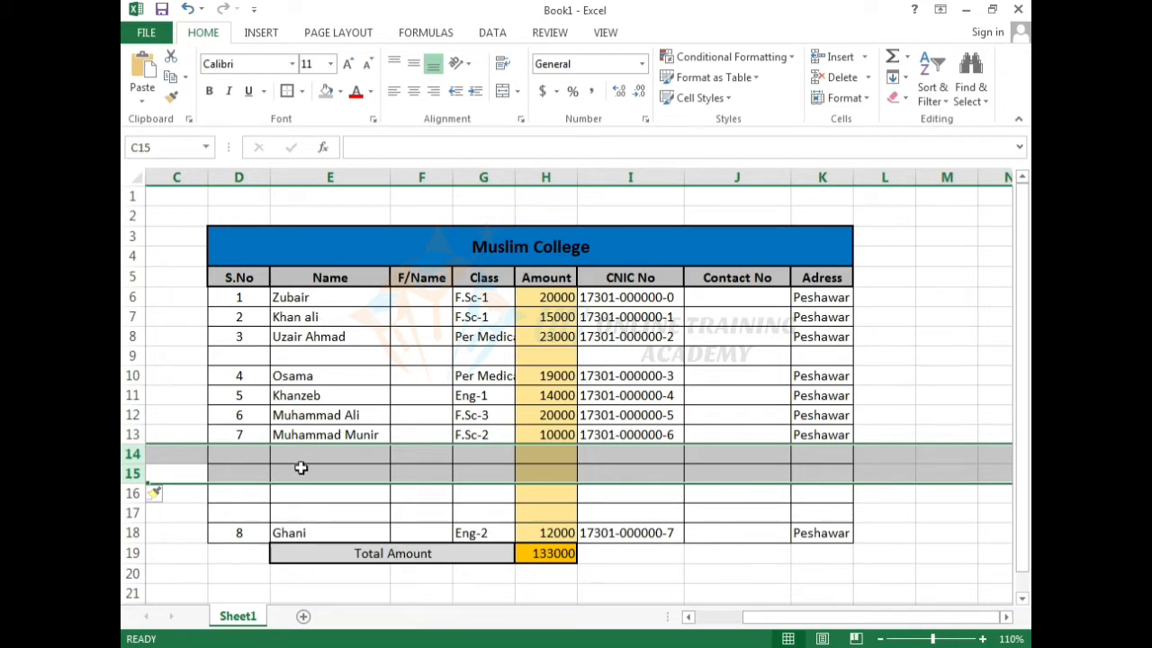
# Insert four blank rows at once above rows 14:17, between the records with serial numbers 7 and 8.
pyautogui.moveTo(132, 512); pyautogui.dragTo(132, 455)
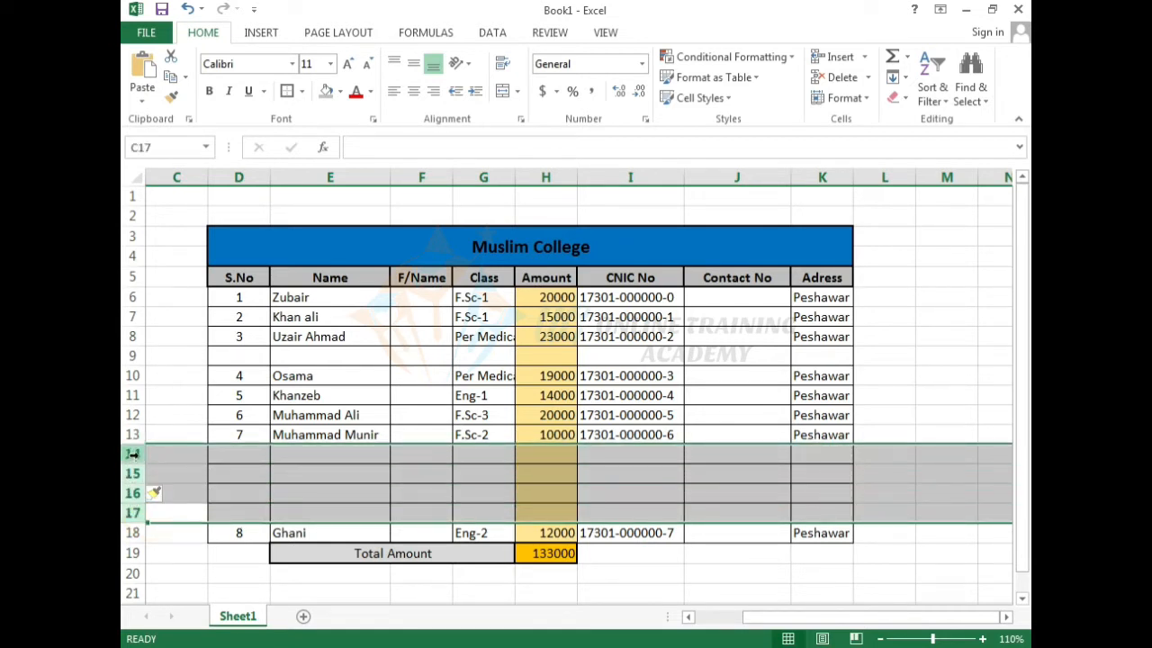
pyautogui.rightClick(133, 455)
pyautogui.click(190, 315)
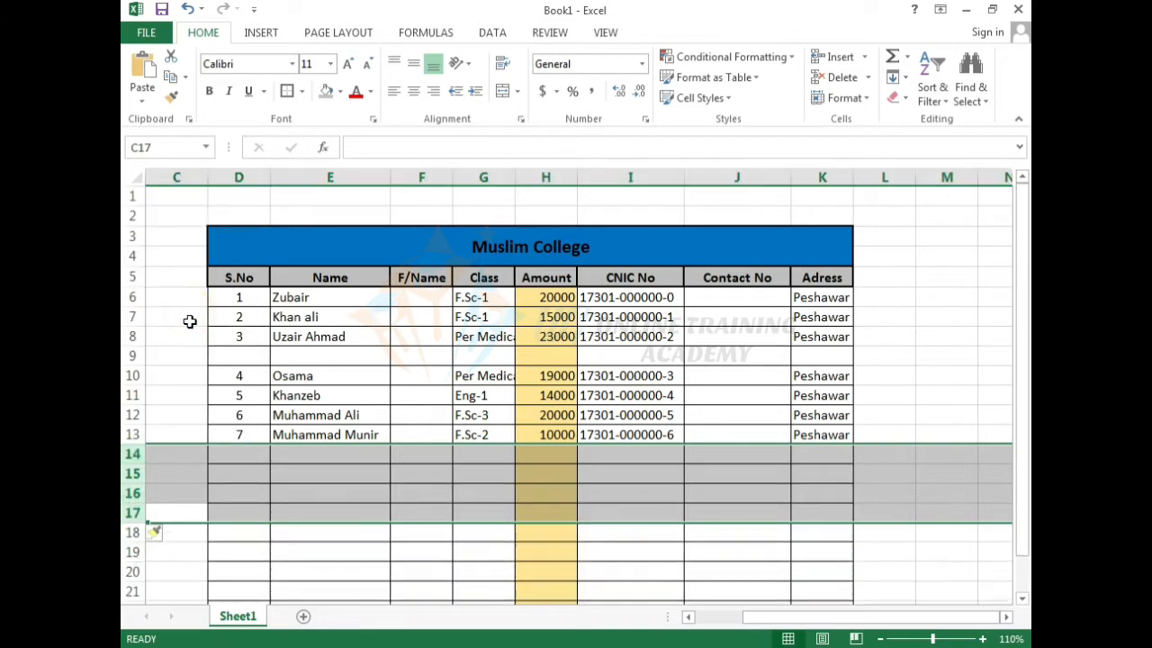
pyautogui.scroll(-1, 325, 548)
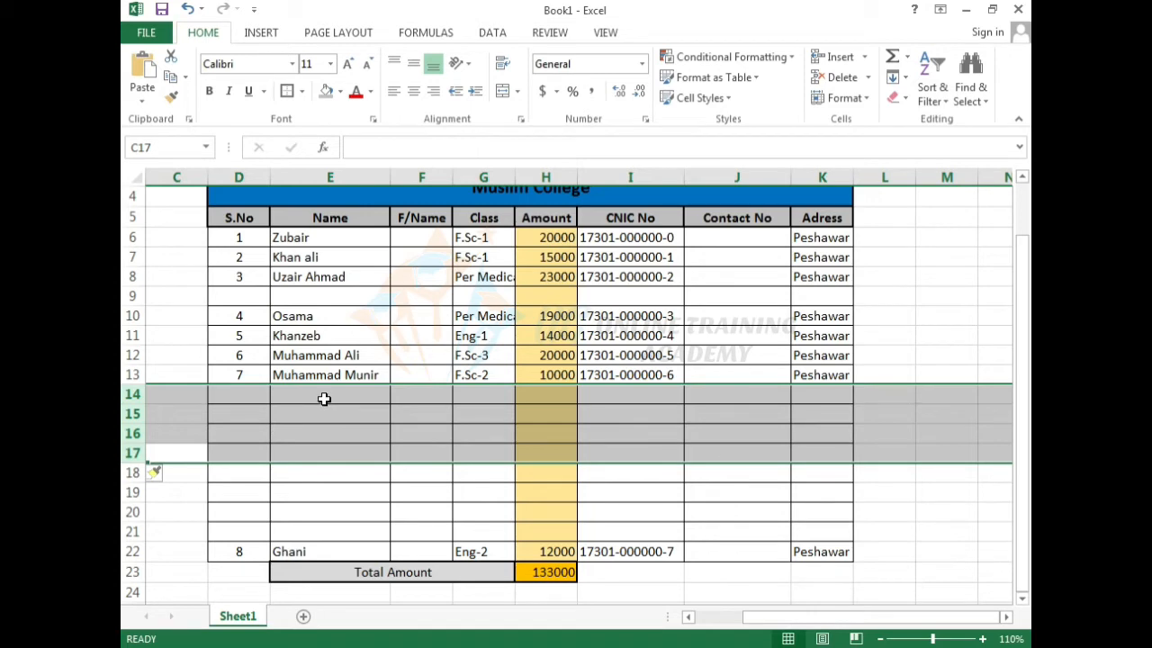
pyautogui.scroll(1, 322, 399)
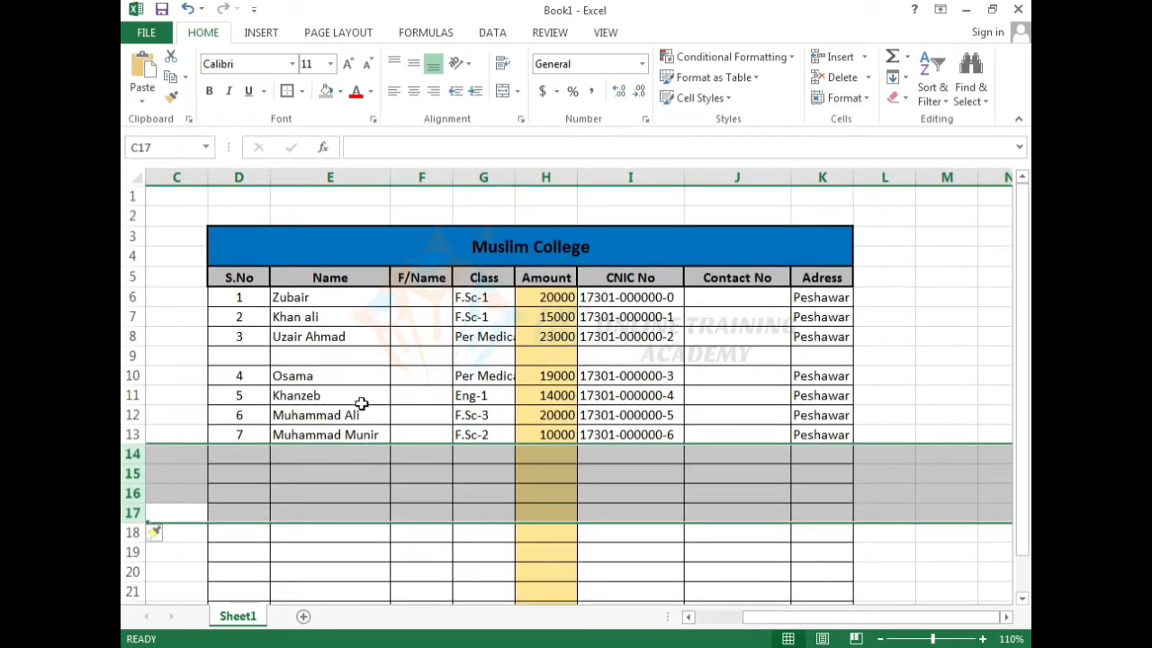
pyautogui.scroll(-1, 373, 401)
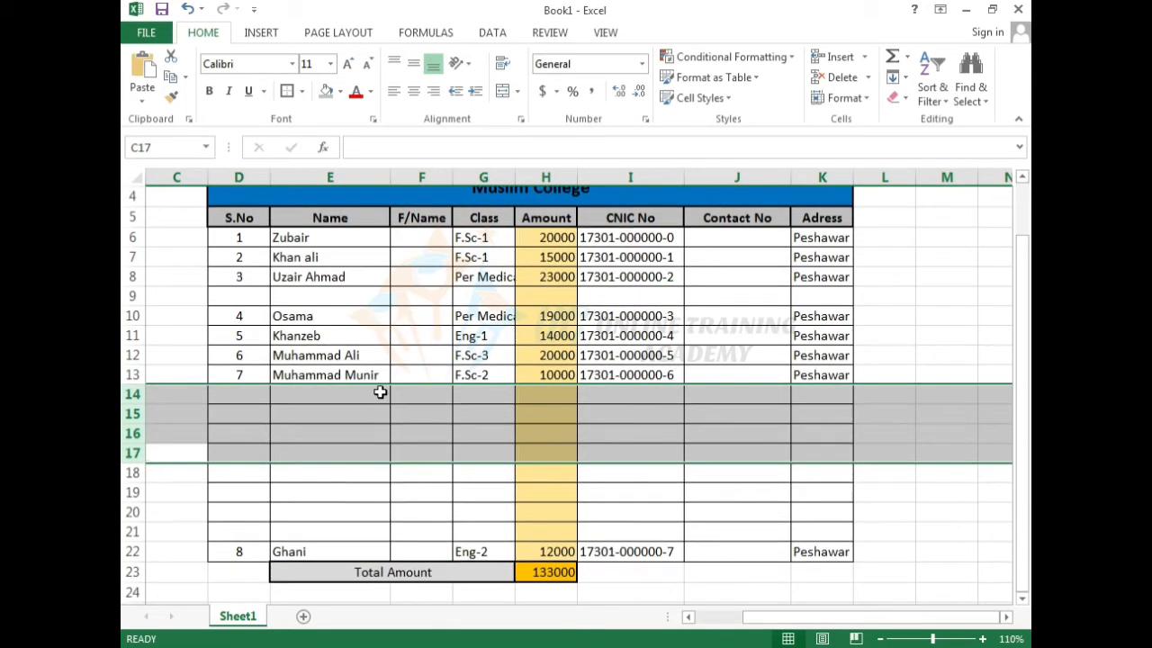
pyautogui.click(315, 477)
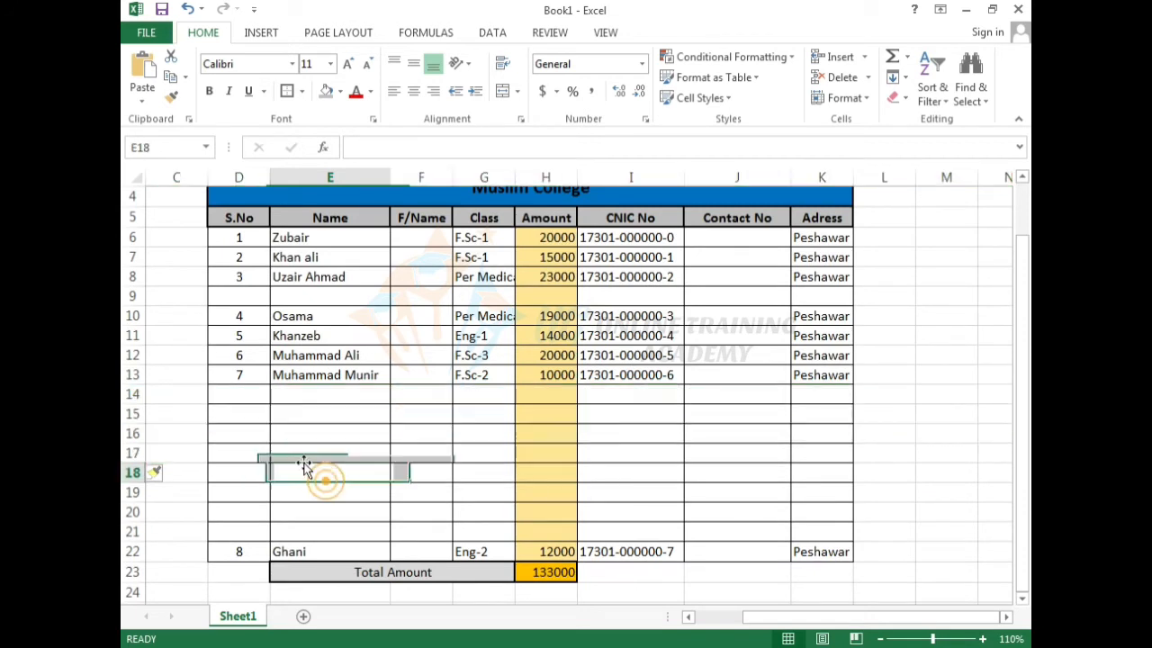
# Insert one more blank row above row 9, plus two blank rows at once above rows 9:10.
pyautogui.rightClick(133, 295)
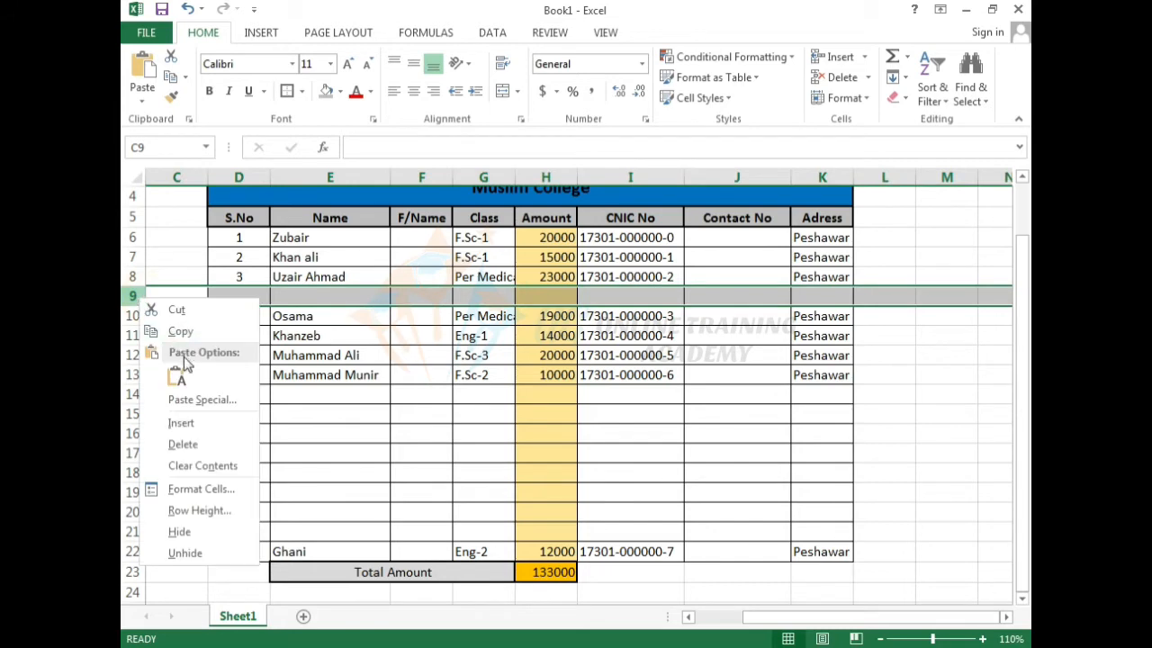
pyautogui.click(200, 429)
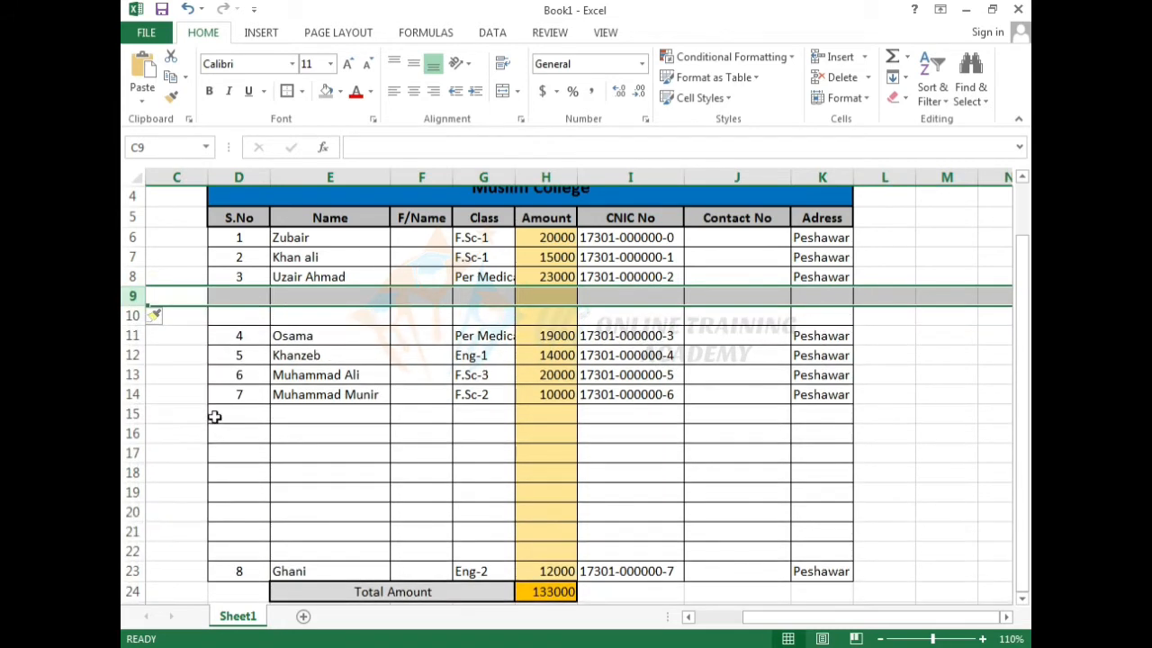
pyautogui.moveTo(133, 315); pyautogui.dragTo(134, 299)
pyautogui.rightClick(136, 305)
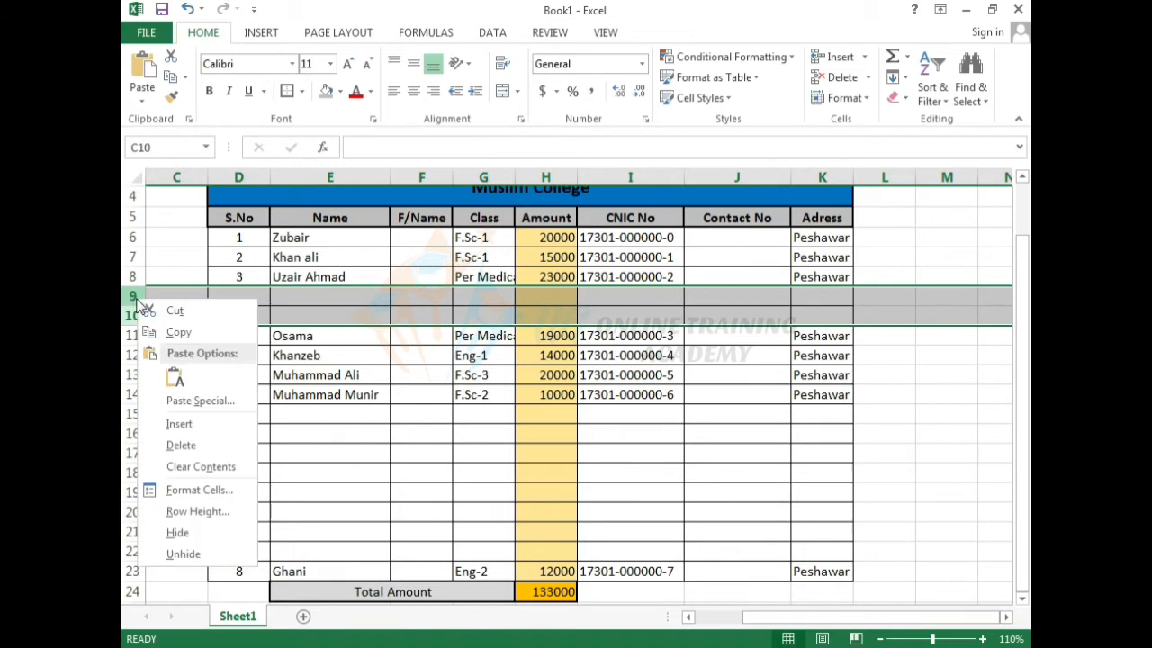
pyautogui.click(200, 425)
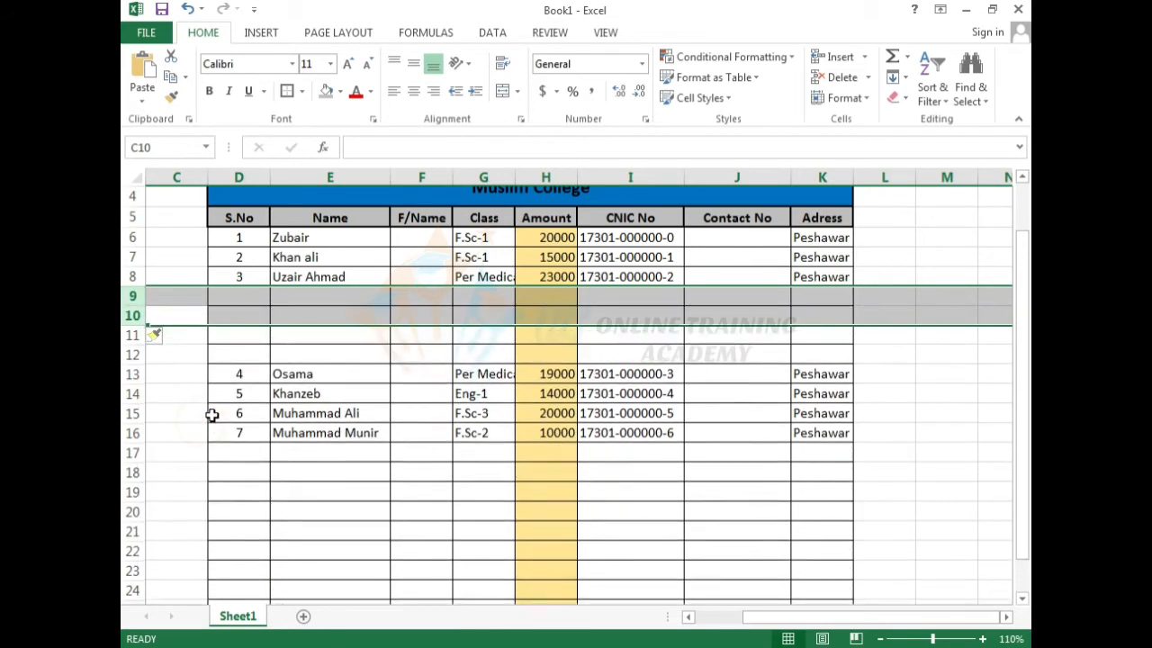
pyautogui.click(329, 333)
pyautogui.click(330, 311)
pyautogui.click(329, 296)
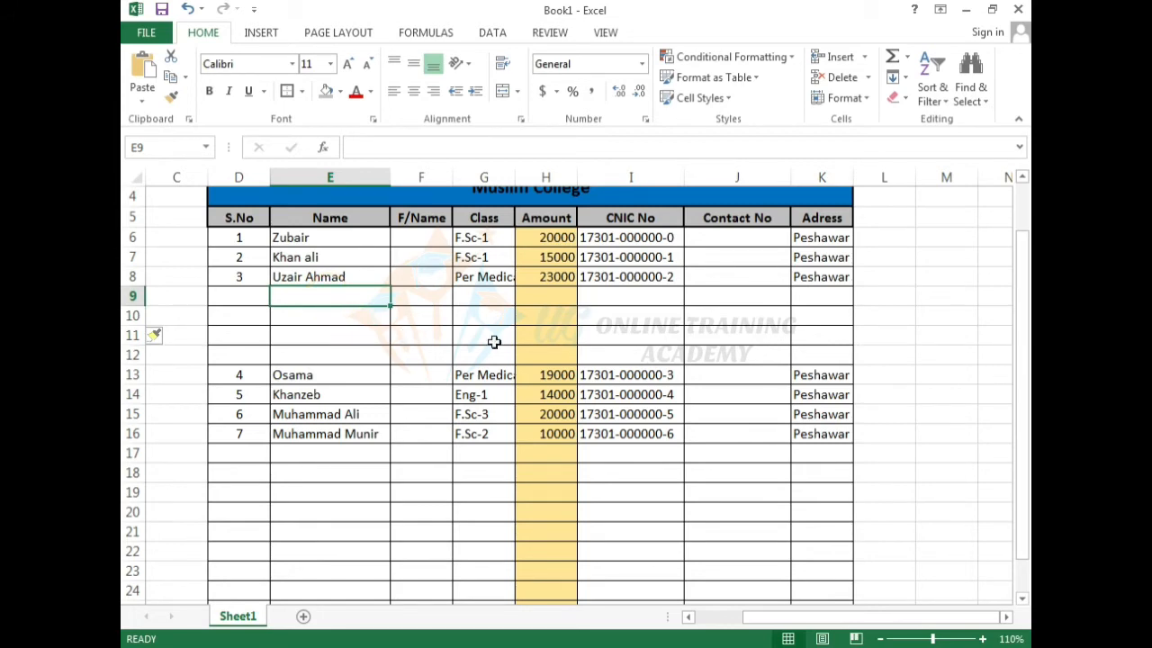
# Insert a blank column at column J, between the CNIC No and Contact No columns.
pyautogui.scroll(1, 514, 343)
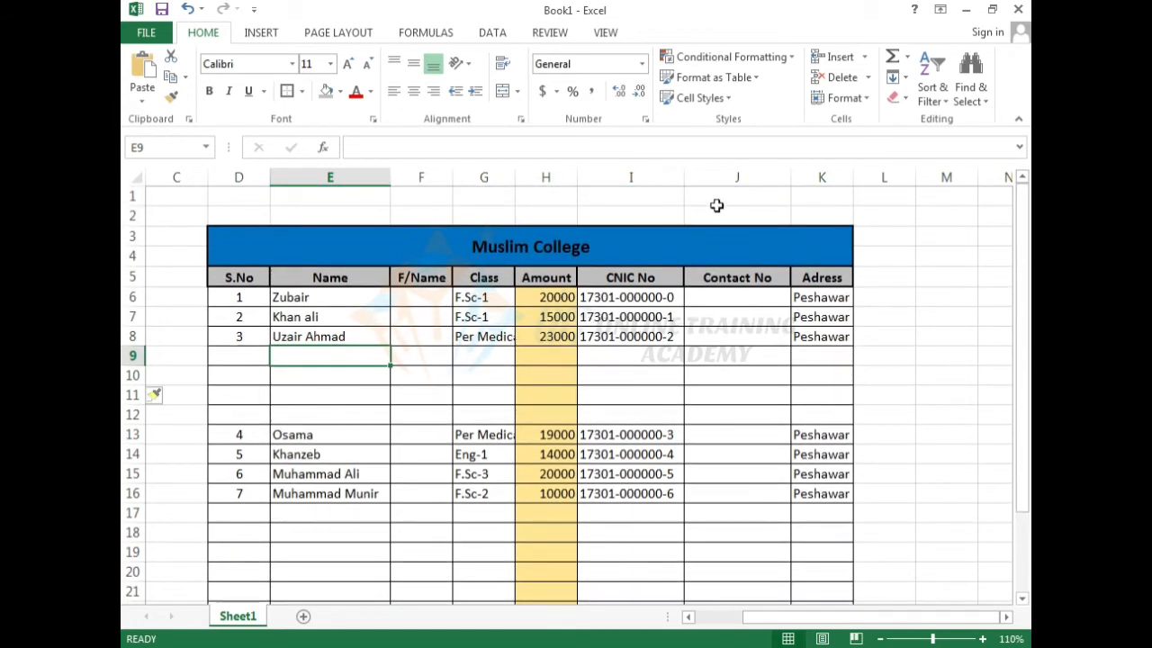
pyautogui.click(727, 177)
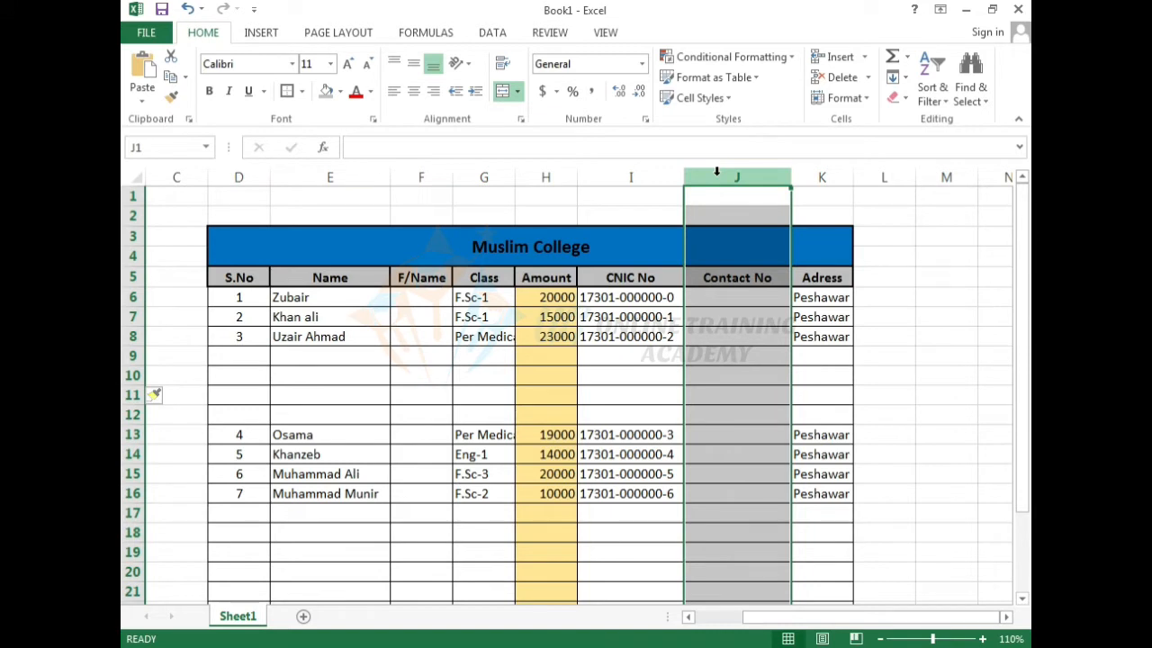
pyautogui.rightClick(717, 171)
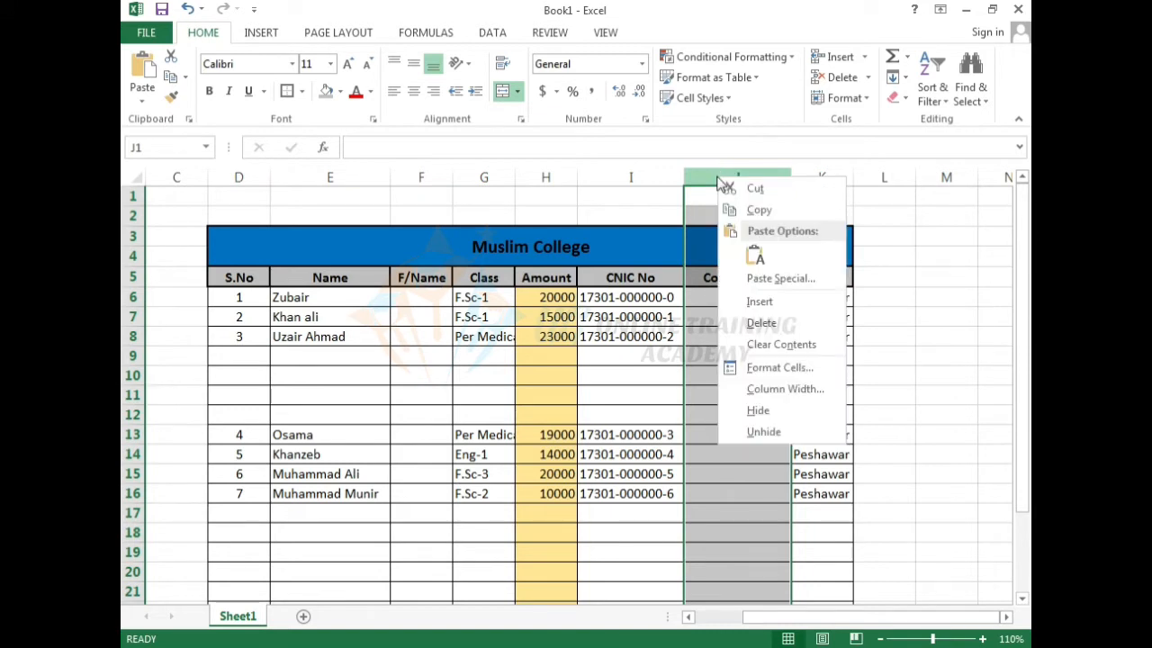
pyautogui.click(776, 306)
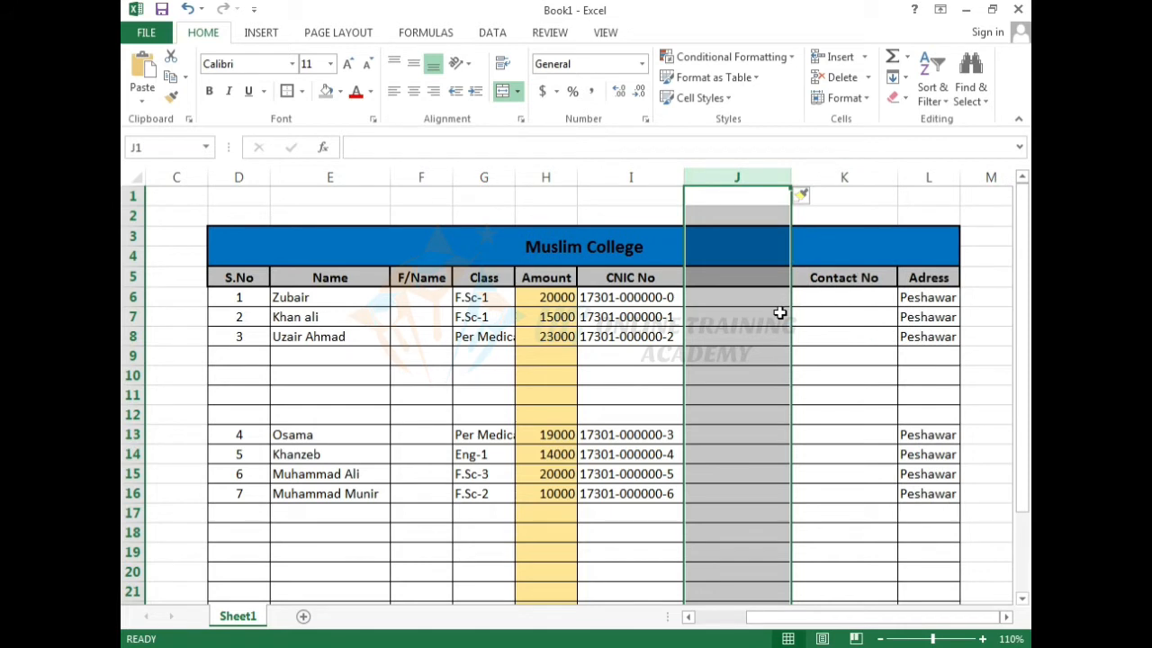
pyautogui.click(826, 302)
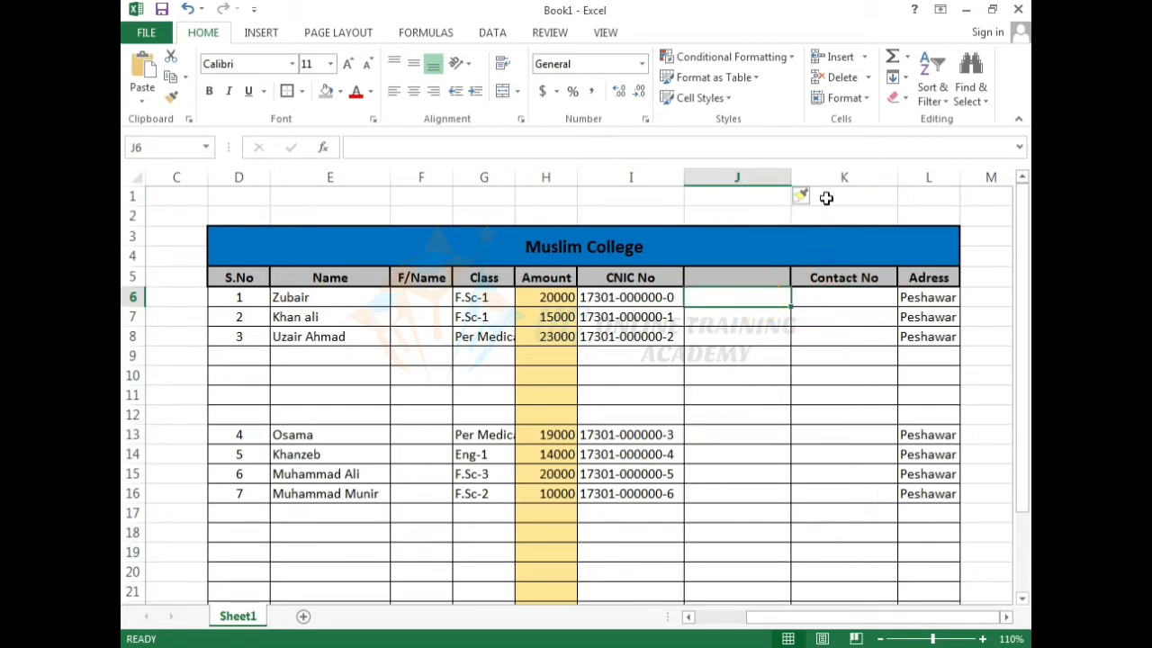
# Try to insert two blank columns at once before columns J:K.
pyautogui.moveTo(828, 177); pyautogui.dragTo(786, 180)
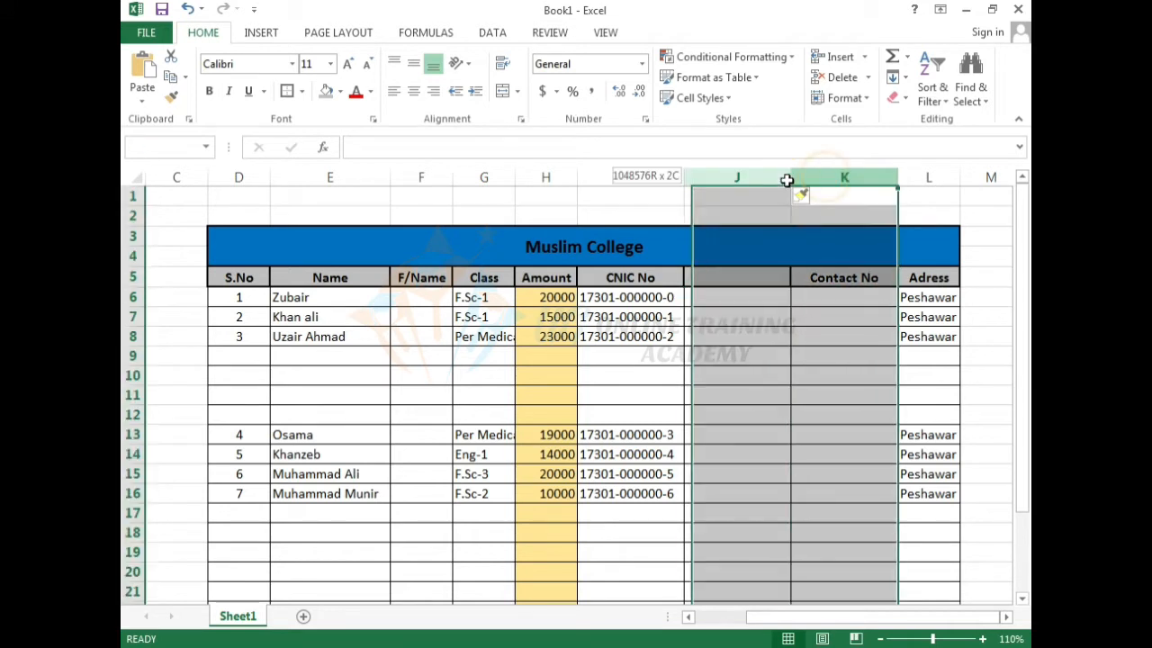
pyautogui.rightClick(736, 181)
pyautogui.click(778, 310)
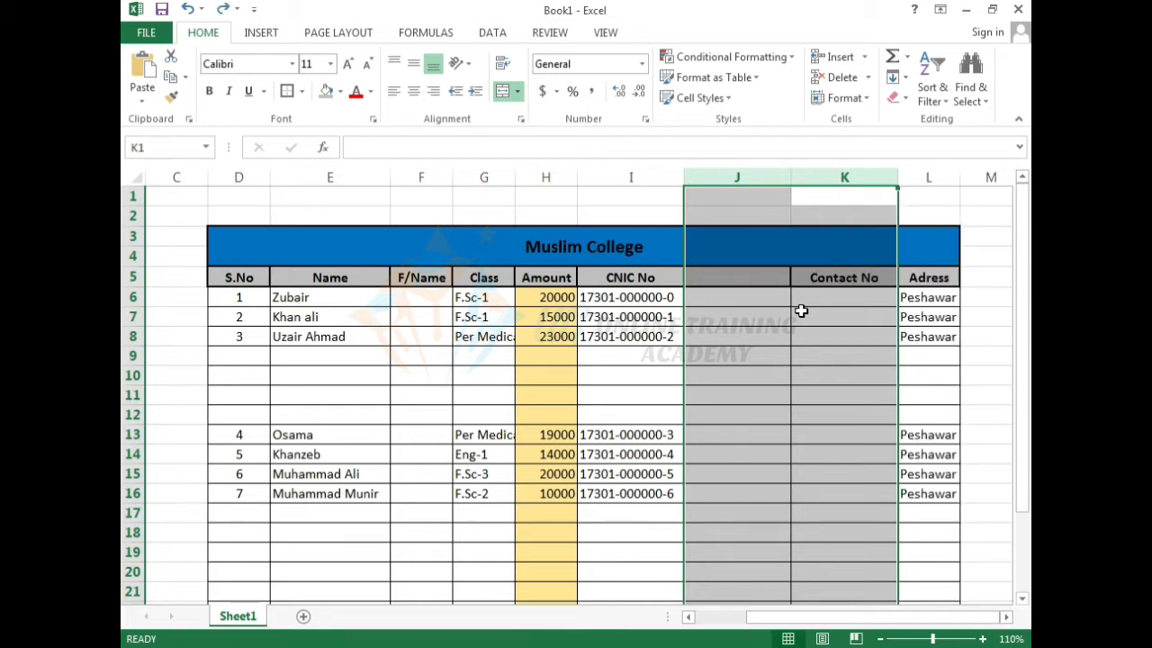
pyautogui.click(823, 335)
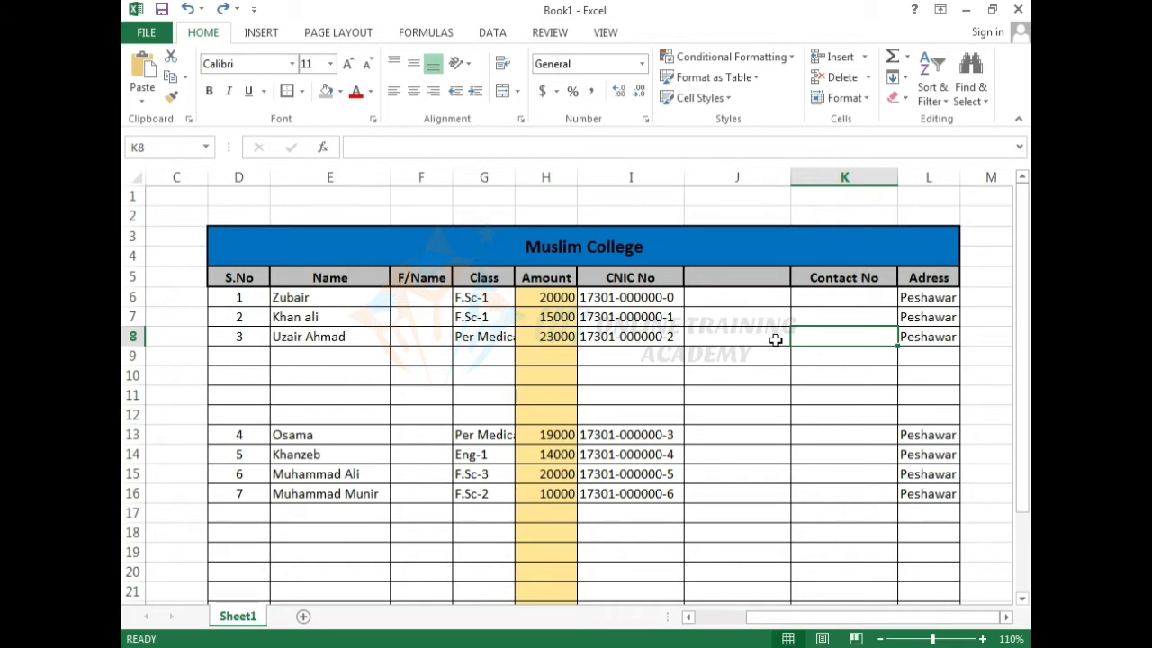
# Examine the blank column J, its empty header cell and the cells beneath it.
pyautogui.scroll(-1, 775, 339)
pyautogui.scroll(1, 775, 339)
pyautogui.click(722, 177)
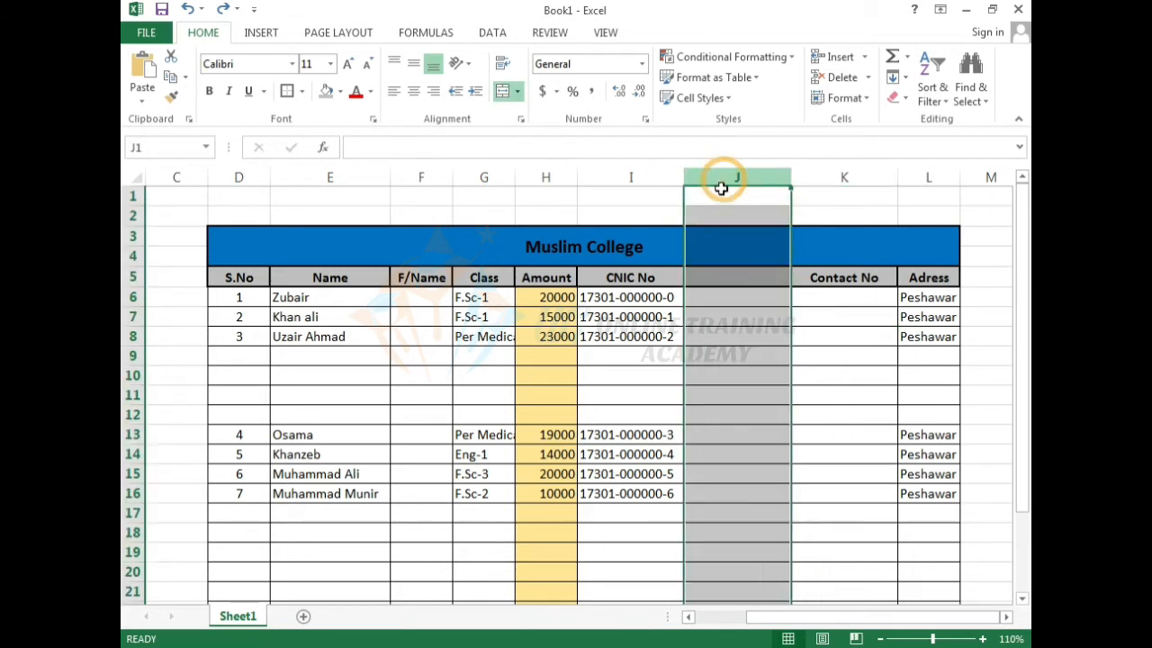
pyautogui.click(732, 355)
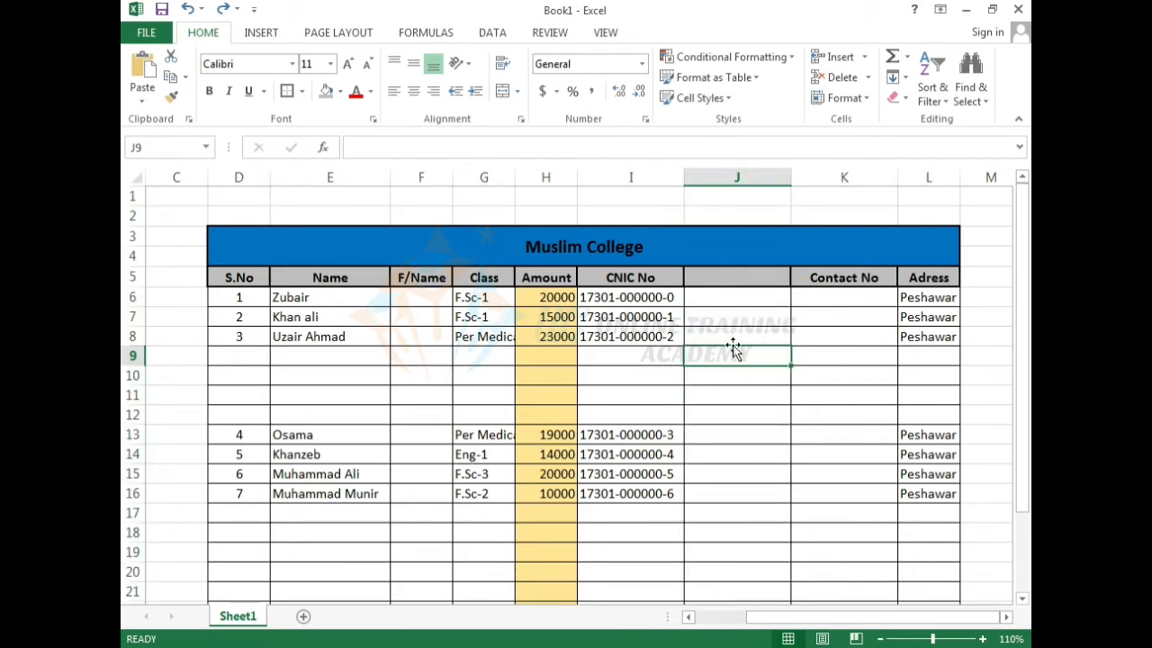
pyautogui.click(736, 395)
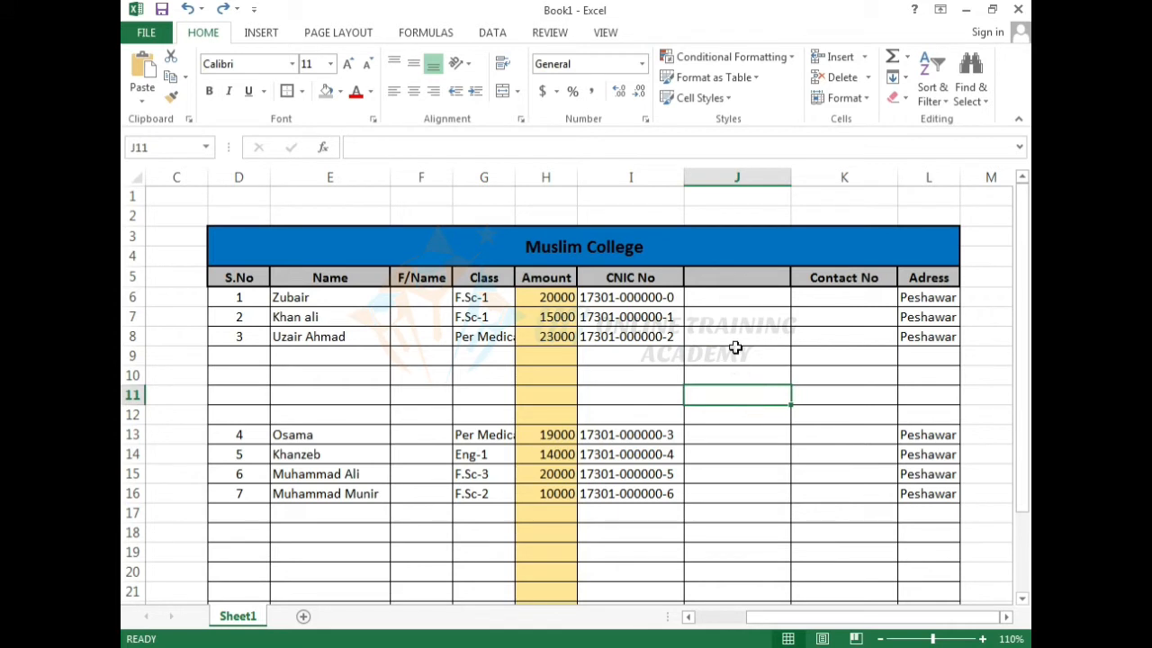
pyautogui.click(733, 280)
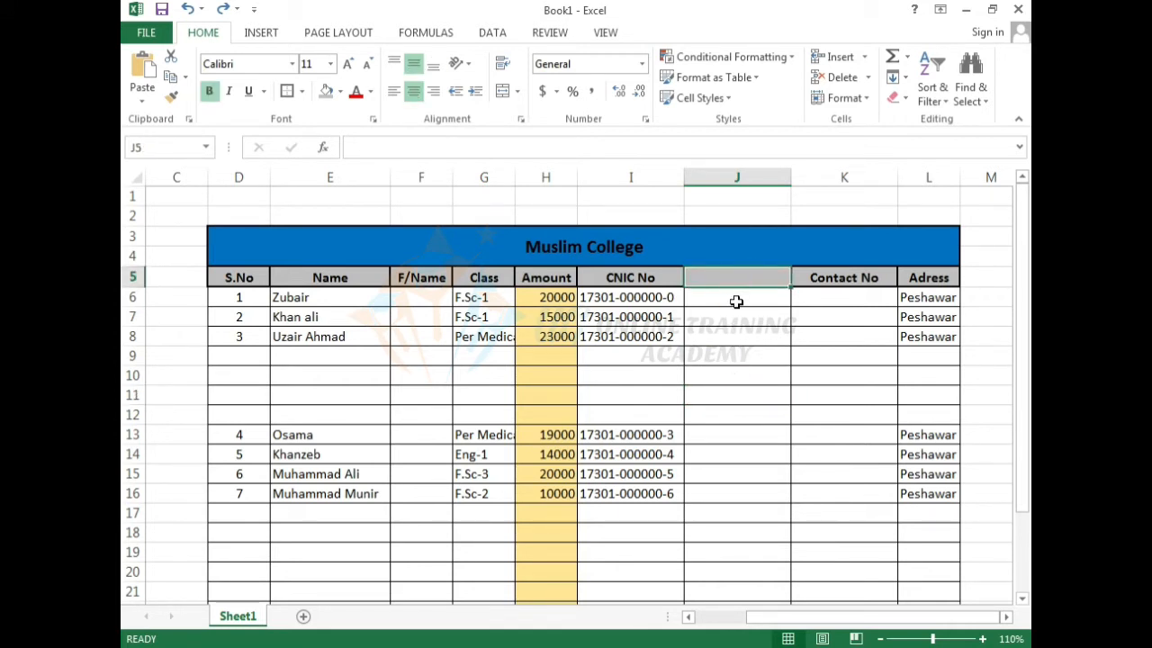
pyautogui.click(740, 280)
pyautogui.click(734, 174)
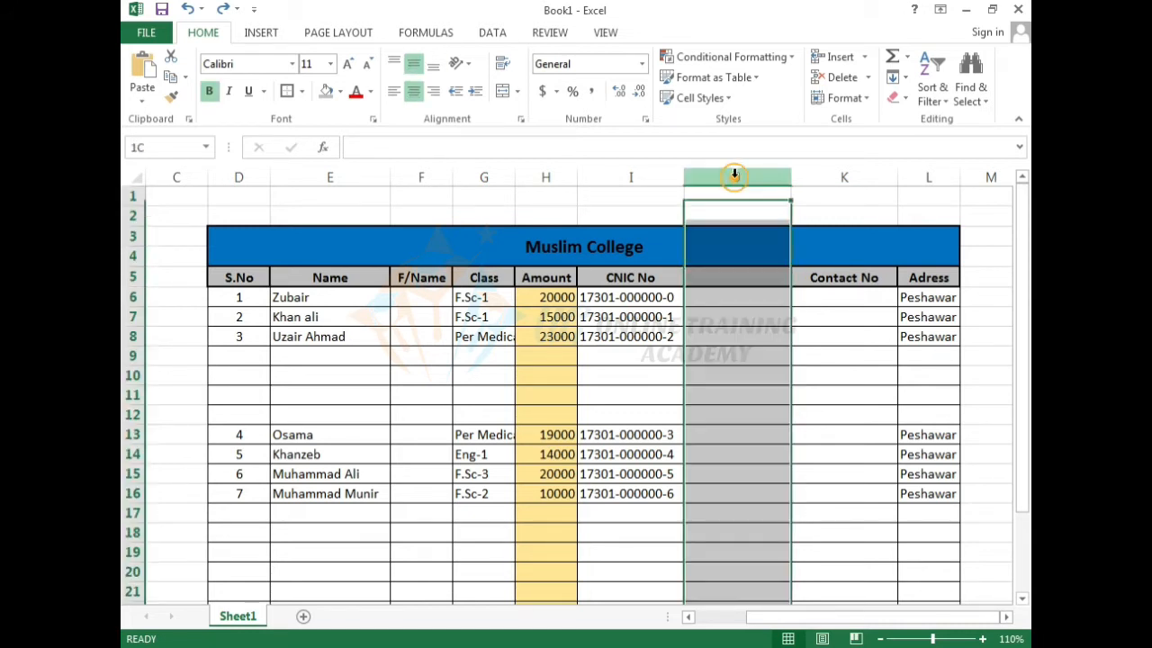
pyautogui.click(741, 354)
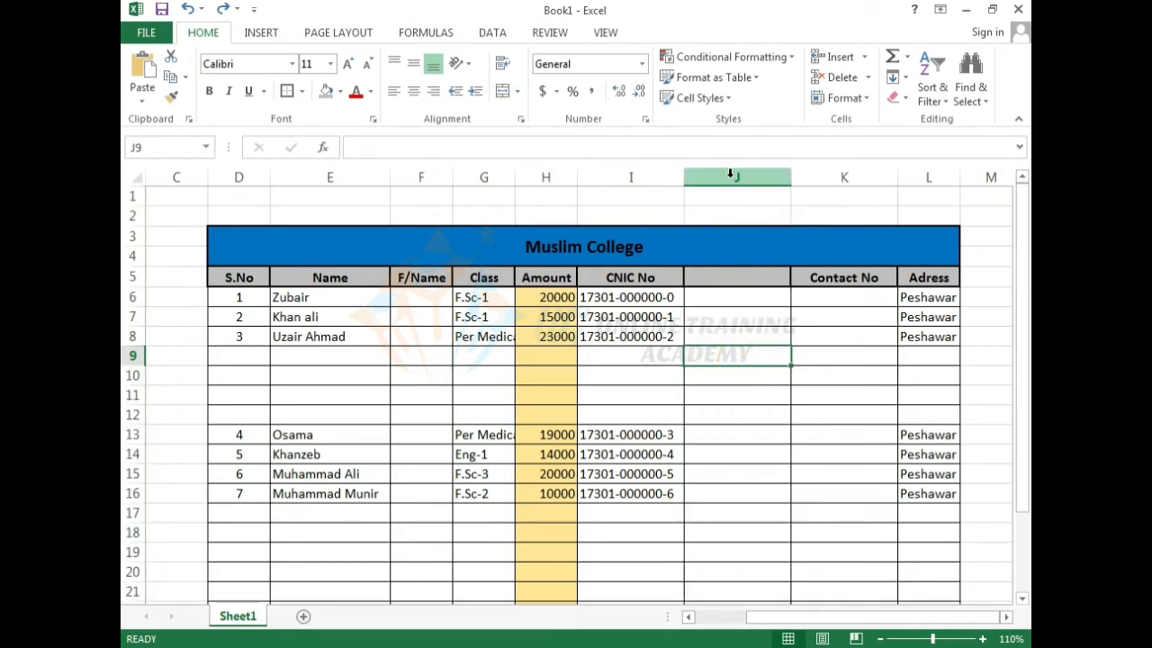
pyautogui.click(726, 181)
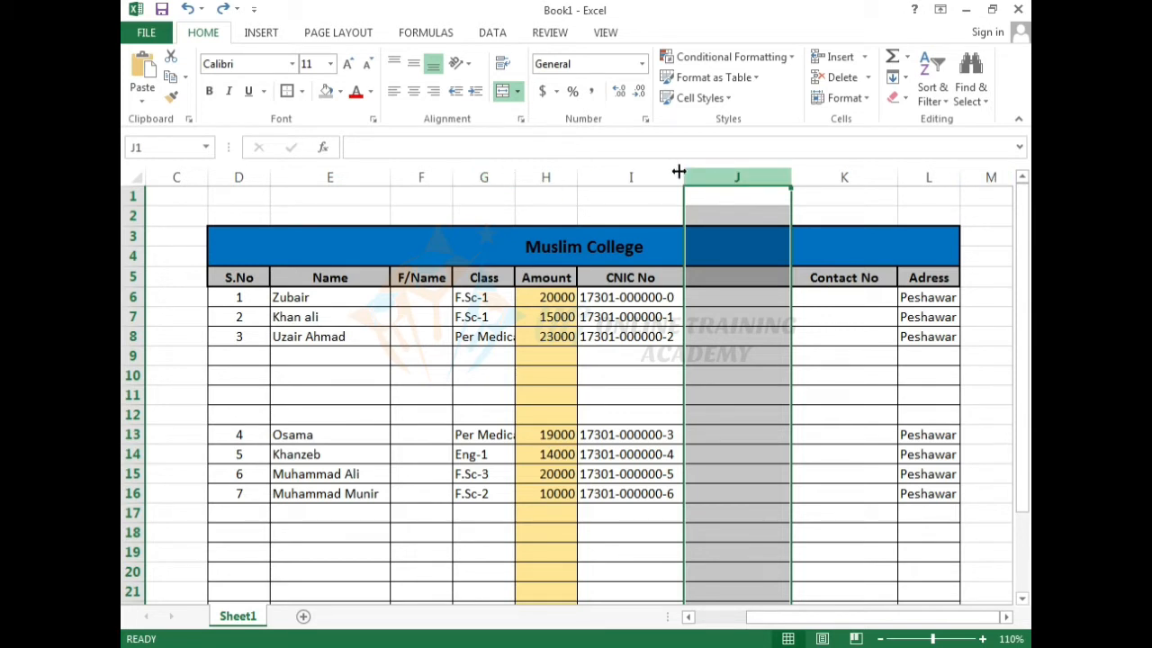
pyautogui.click(723, 216)
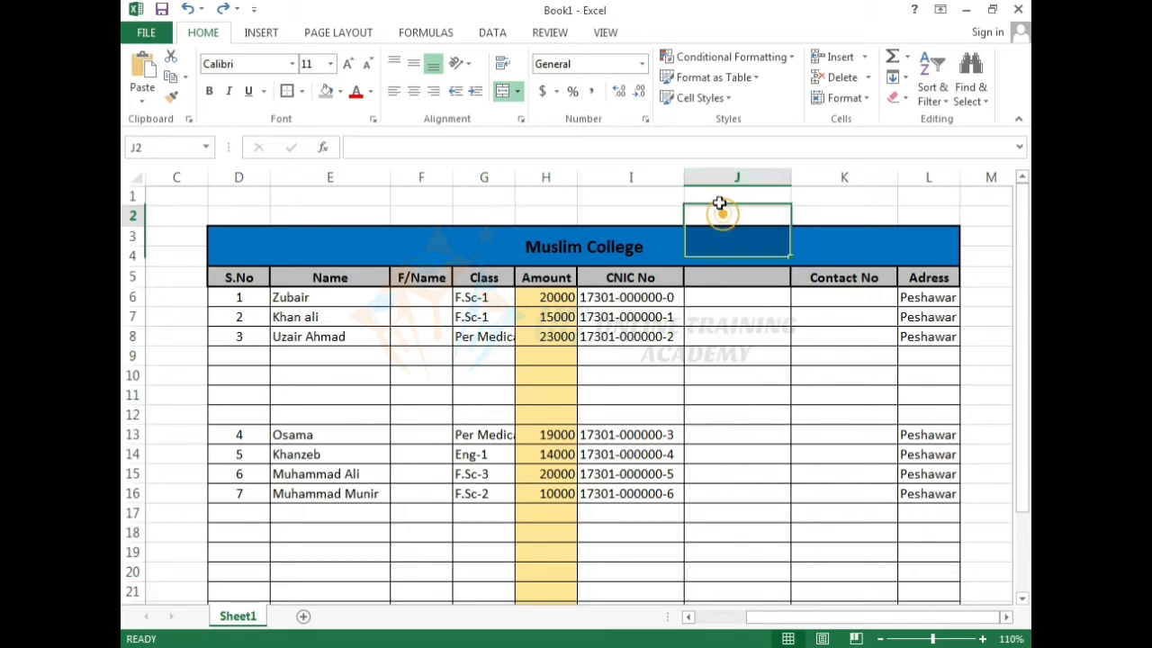
# Delete the blank column J between the CNIC No and Contact No columns.
pyautogui.click(727, 175)
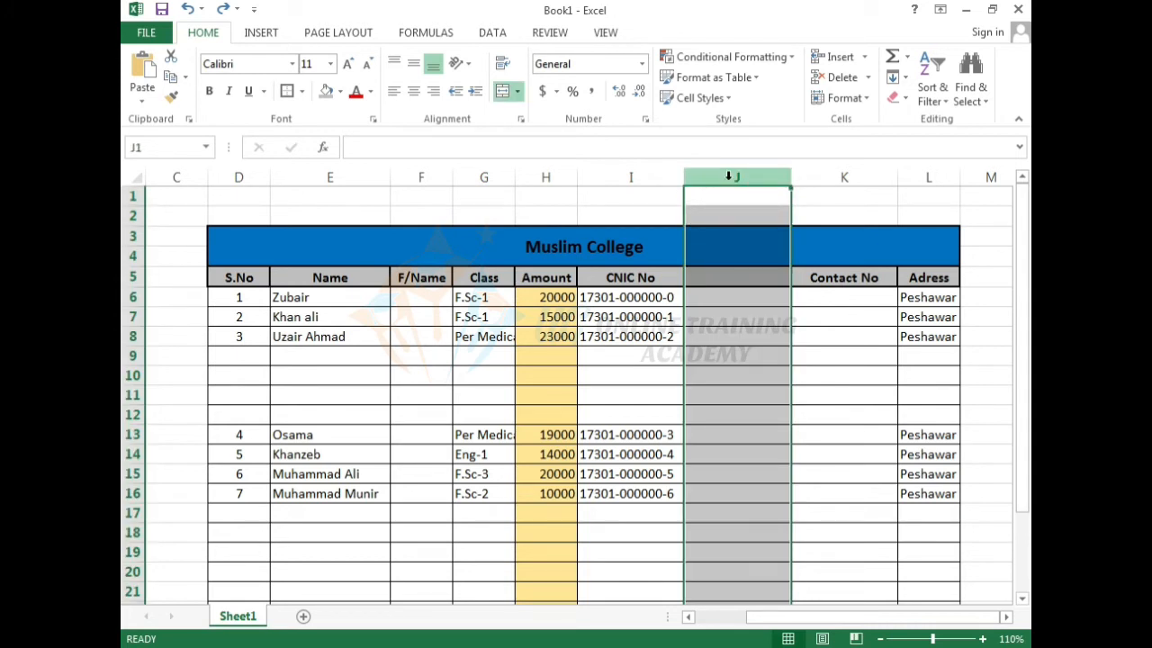
pyautogui.rightClick(729, 176)
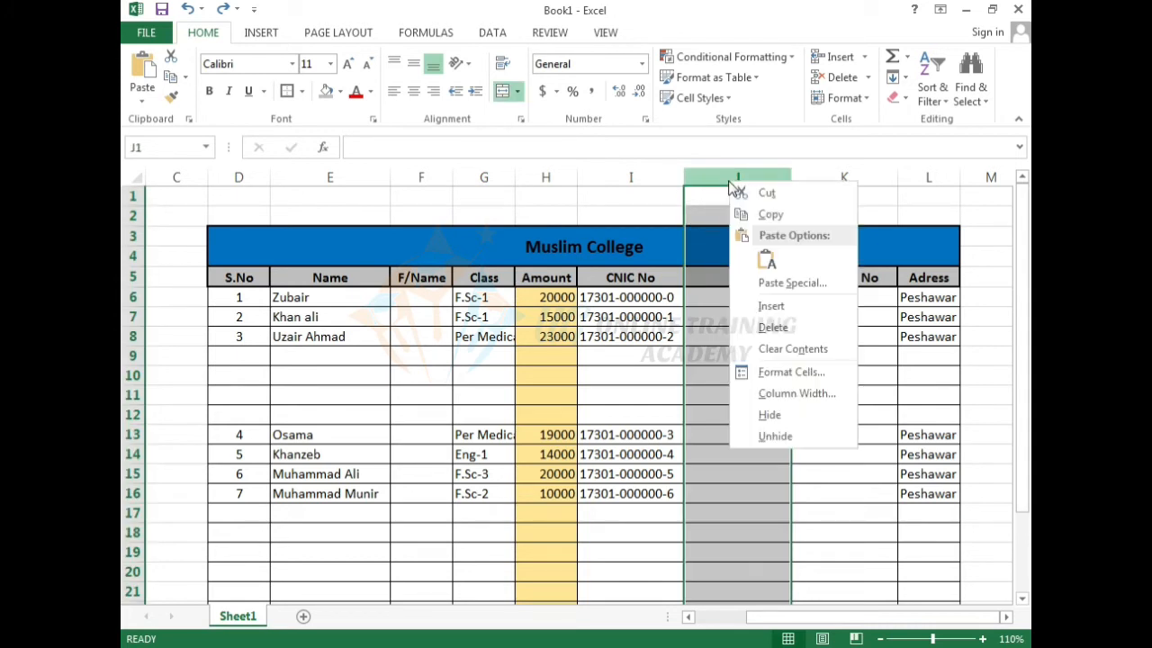
pyautogui.click(773, 328)
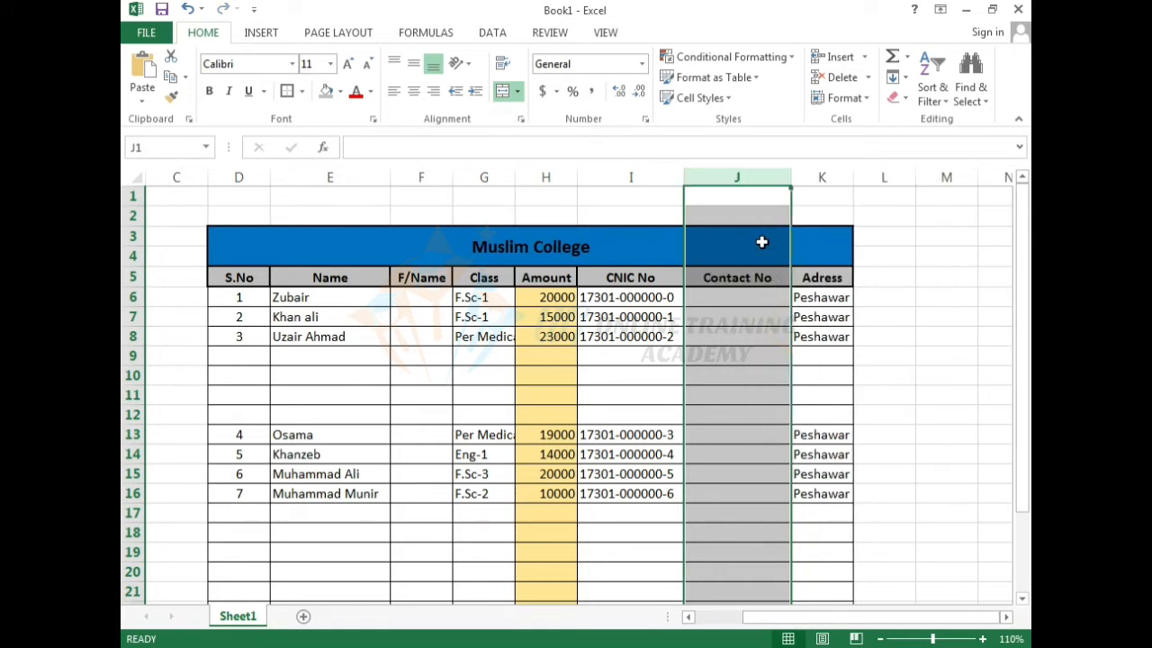
pyautogui.click(755, 413)
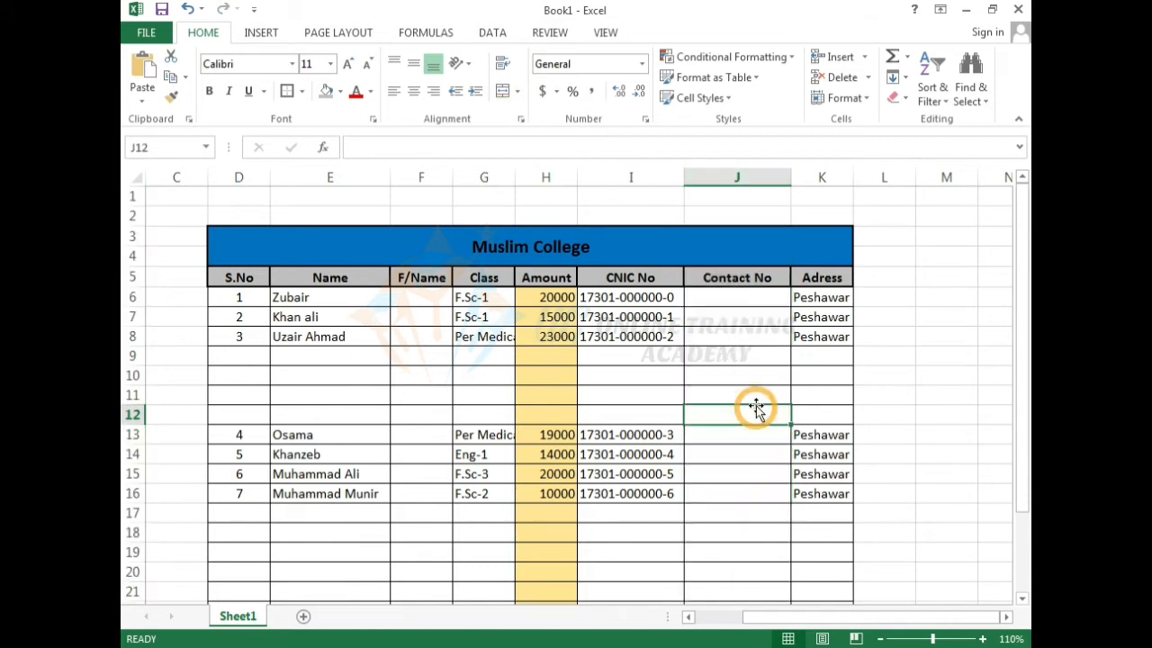
# Delete the Contact No column and auto-fit the width of the Adress column.
pyautogui.click(756, 301)
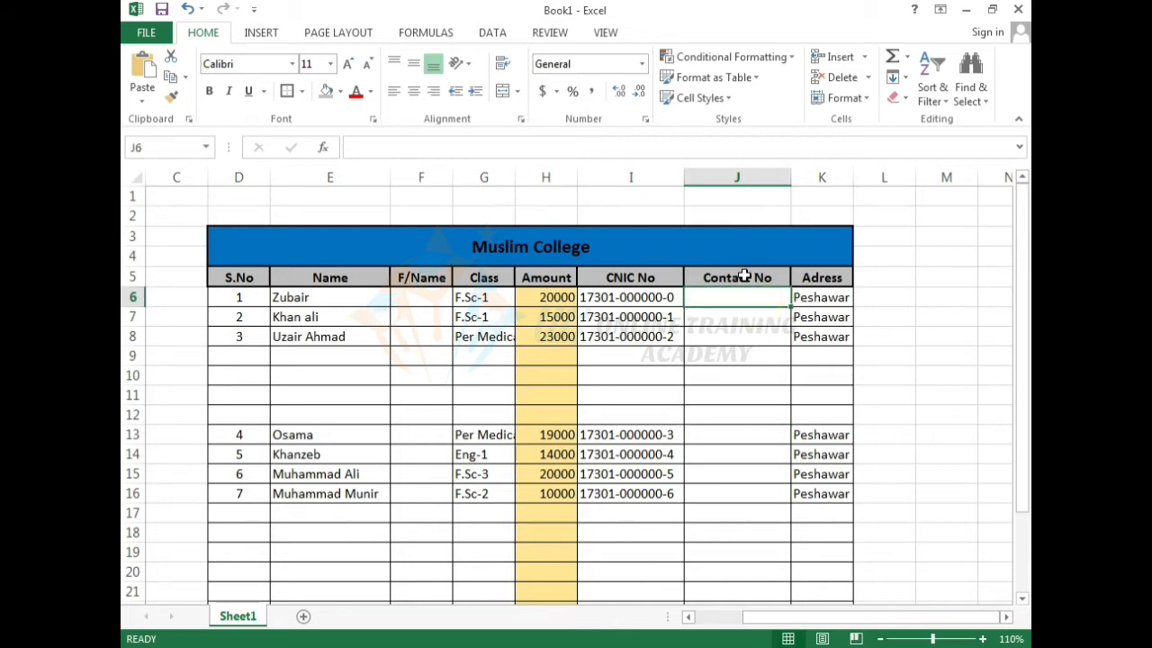
pyautogui.click(744, 276)
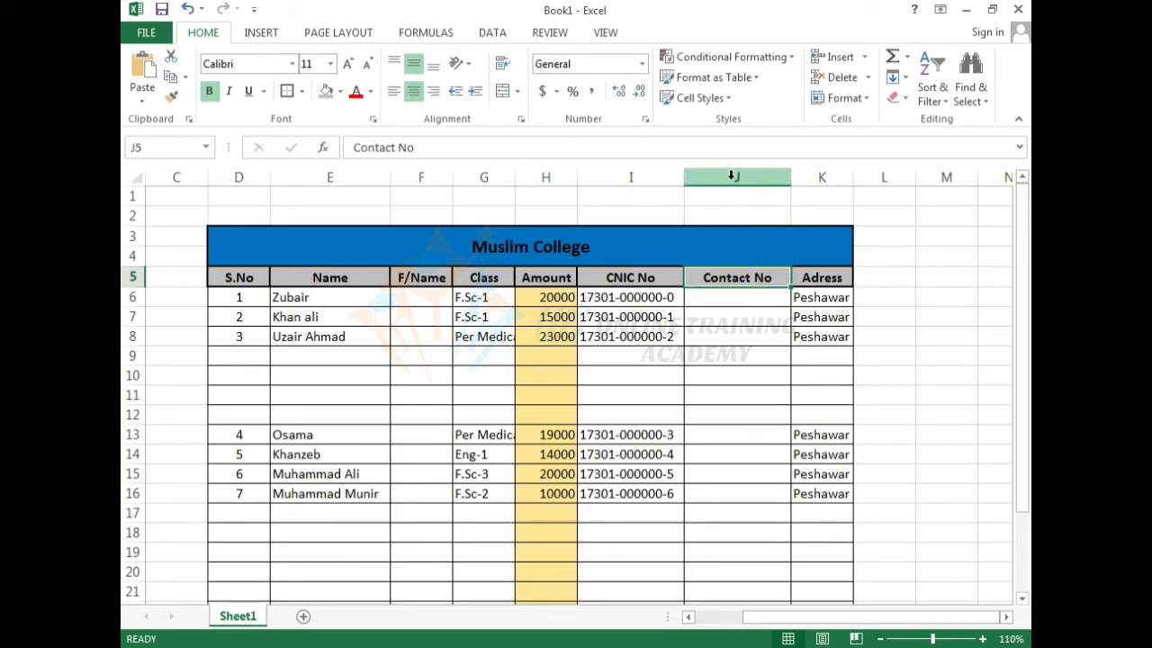
pyautogui.click(731, 175)
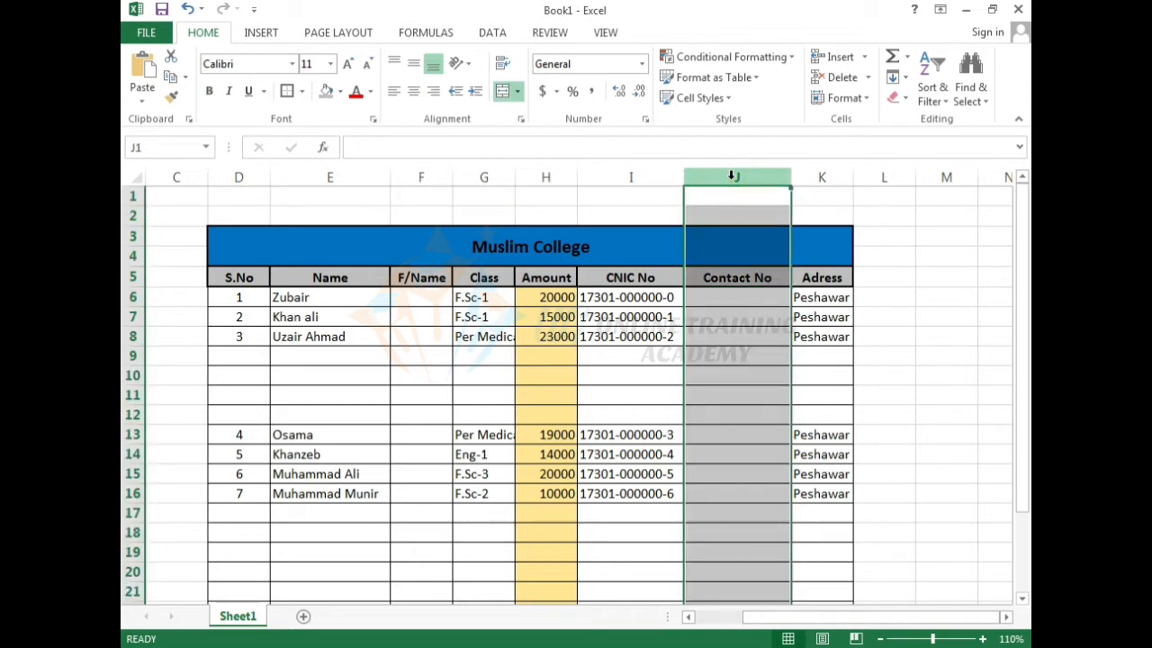
pyautogui.rightClick(730, 176)
pyautogui.click(785, 324)
pyautogui.click(772, 245)
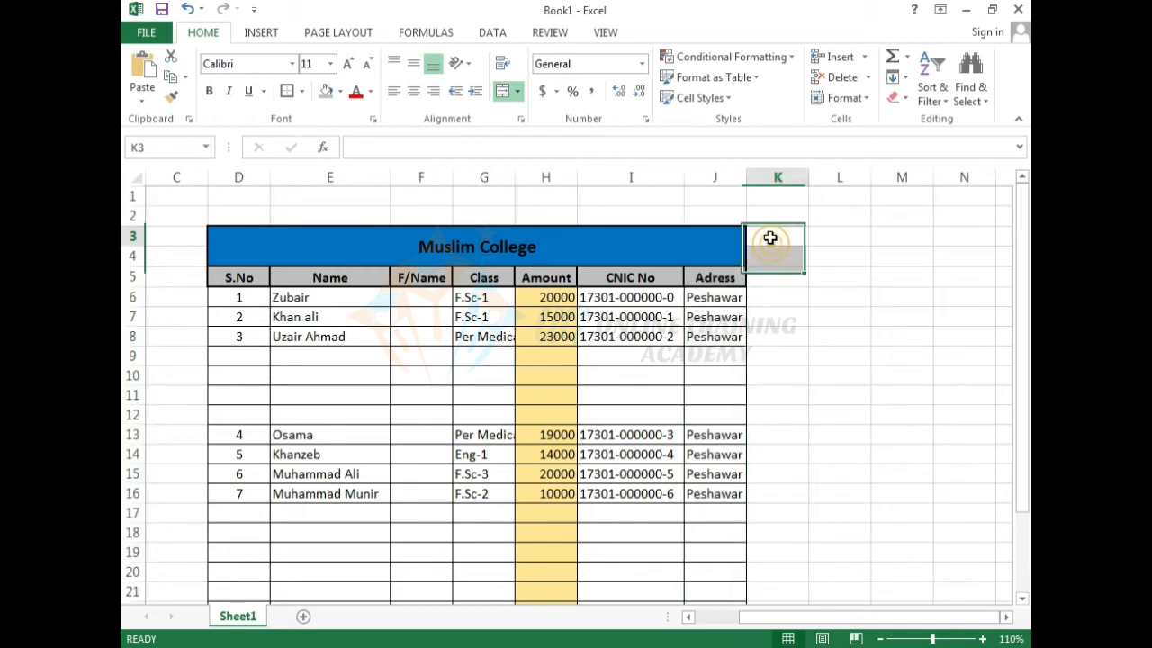
pyautogui.doubleClick(747, 177)
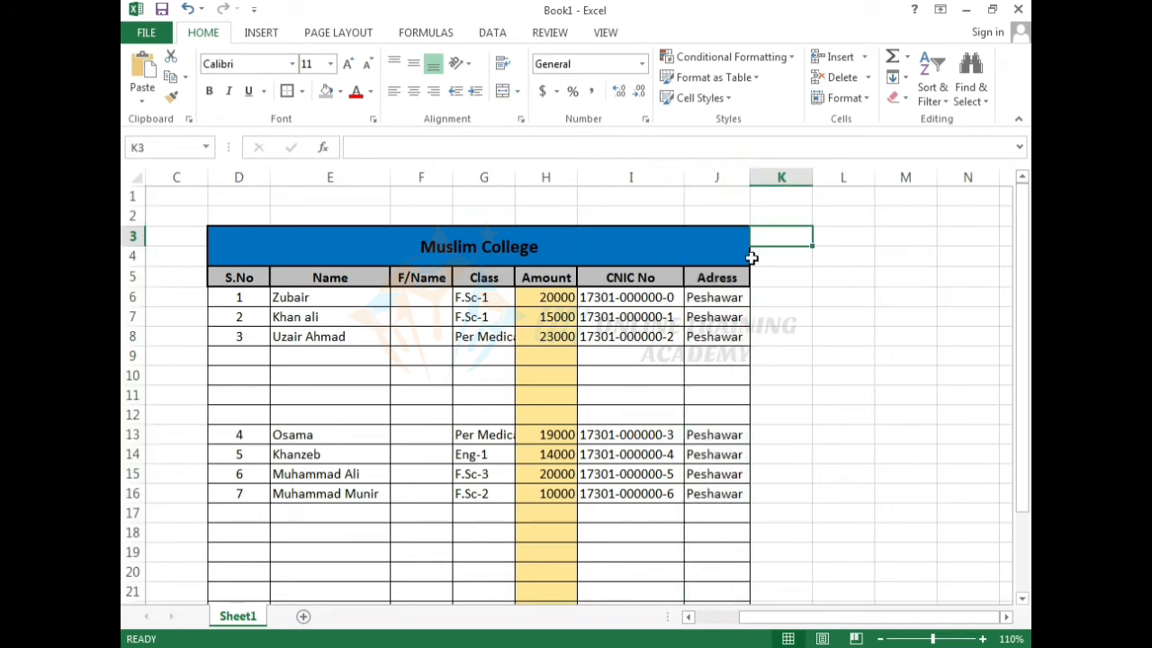
pyautogui.click(819, 393)
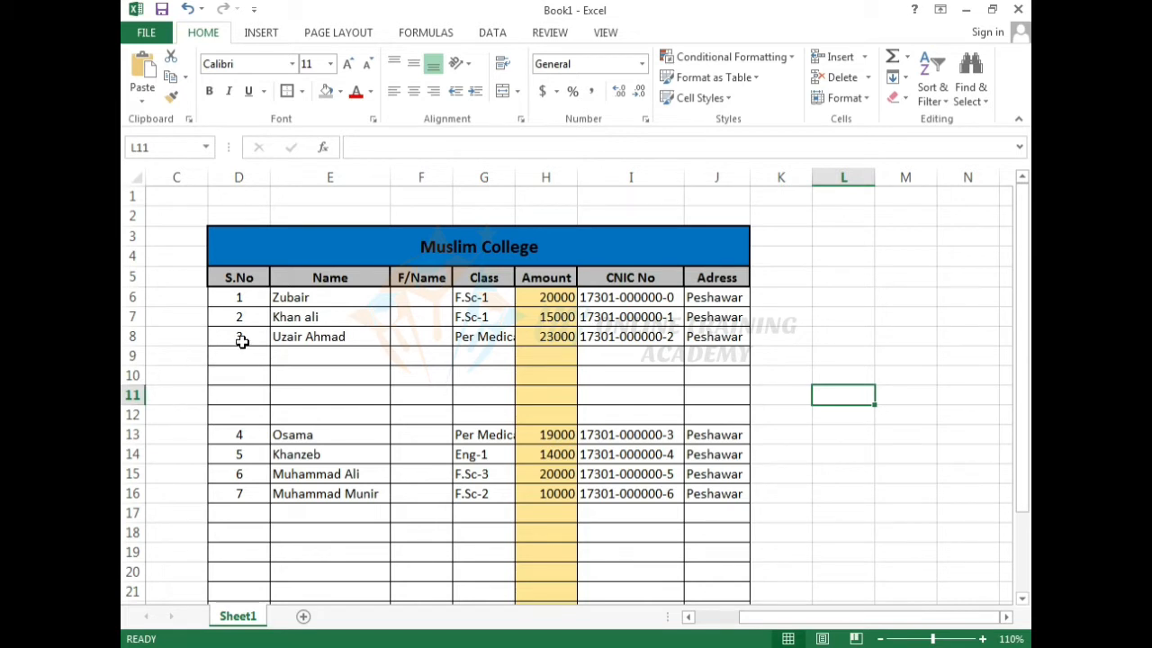
# Delete the single blank row 9 directly below the record with S.No 3.
pyautogui.click(293, 355)
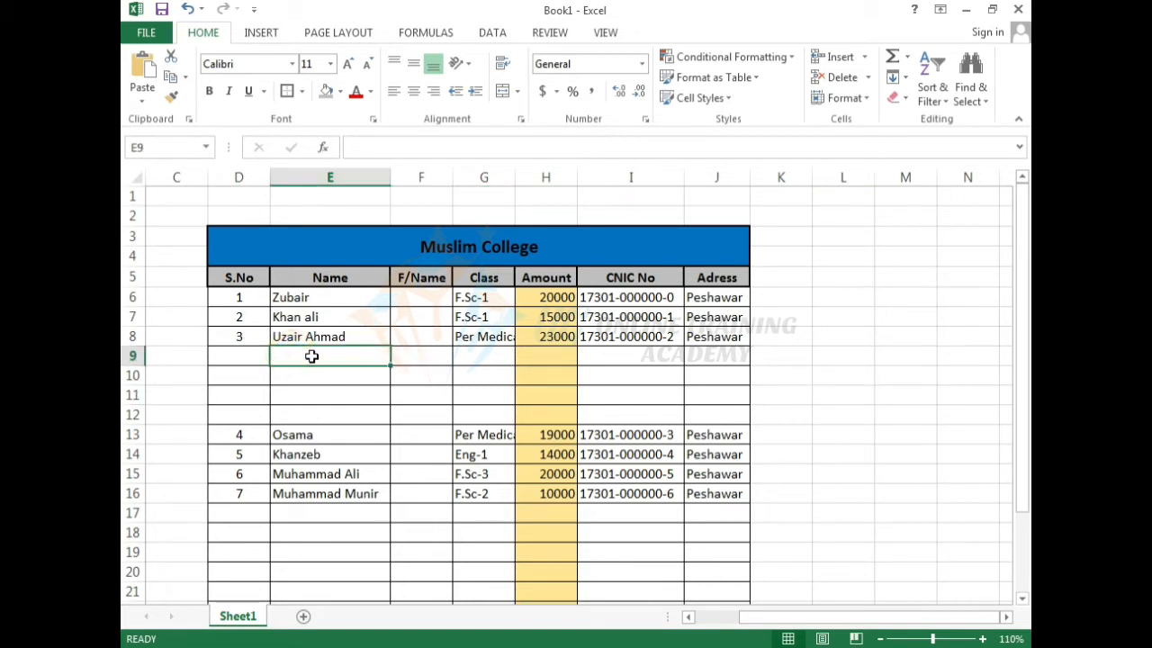
pyautogui.click(133, 355)
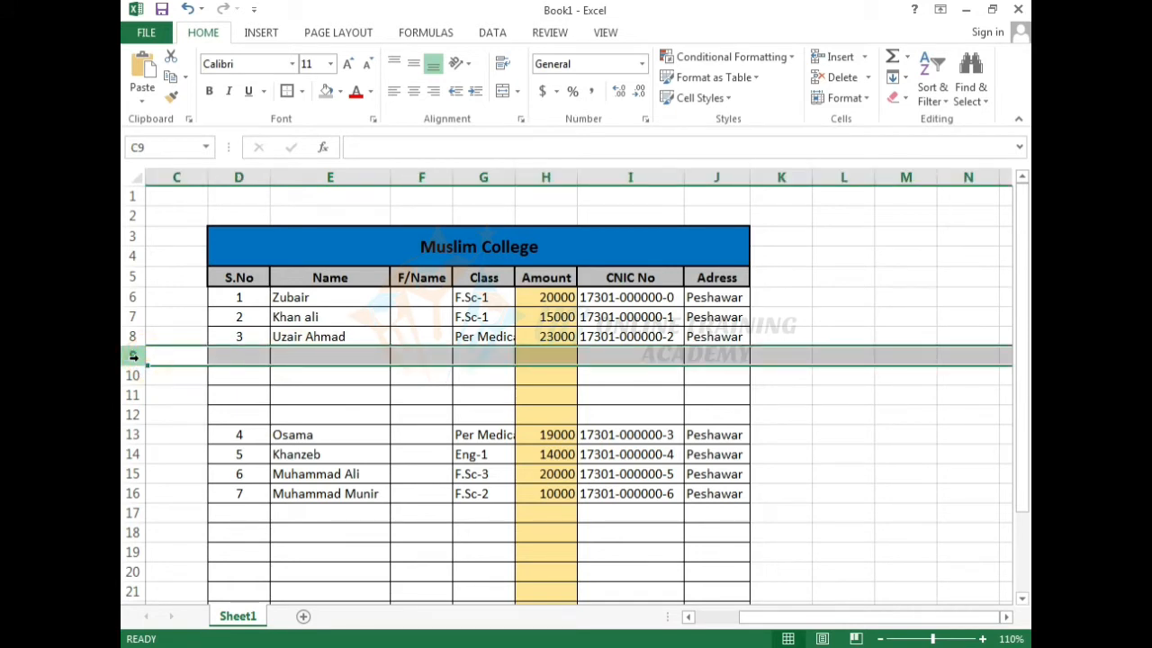
pyautogui.rightClick(133, 355)
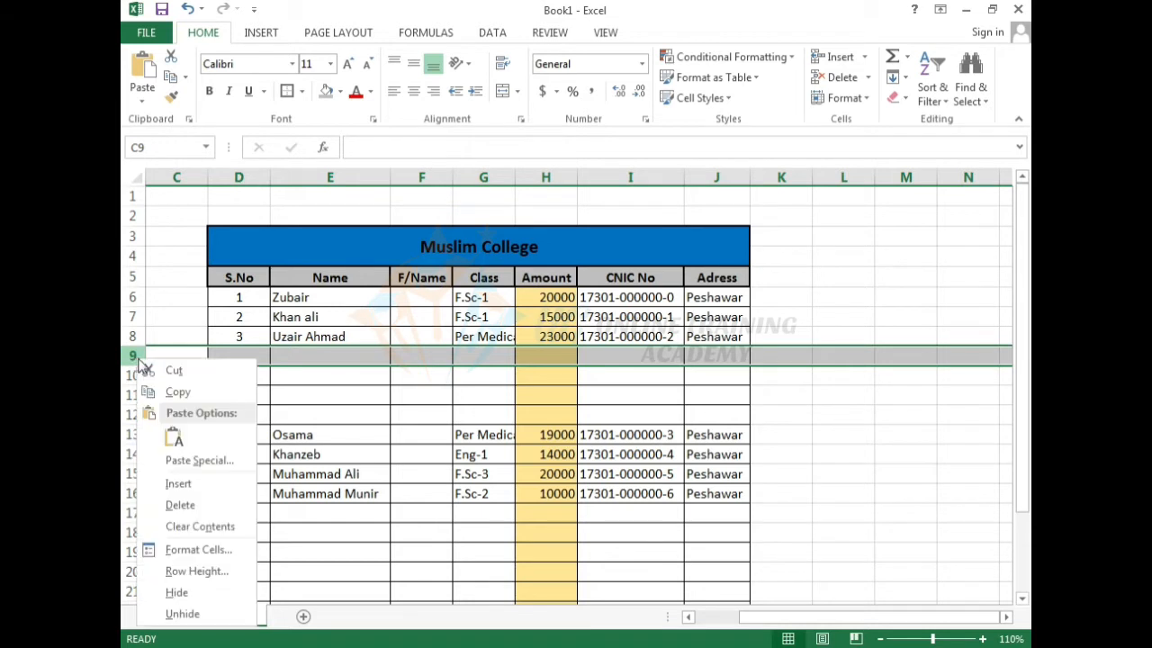
pyautogui.click(195, 507)
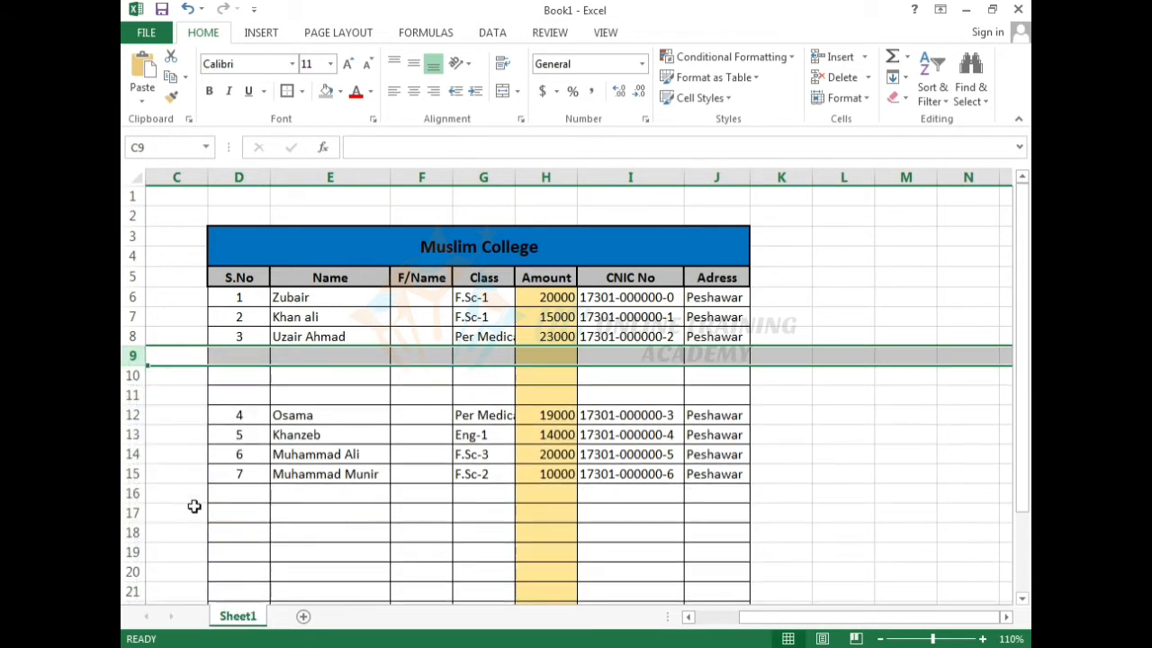
pyautogui.click(229, 378)
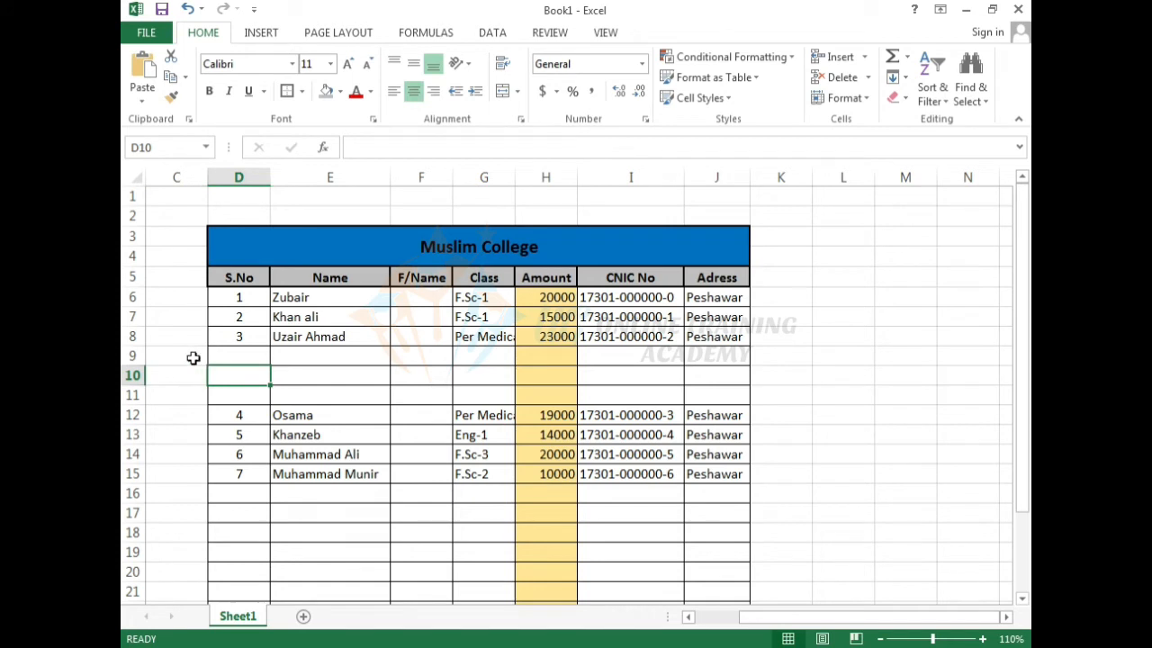
# Delete the blank rows 9:11 between the records with S.No 3 and 4 all at once.
pyautogui.moveTo(224, 355); pyautogui.dragTo(725, 396)
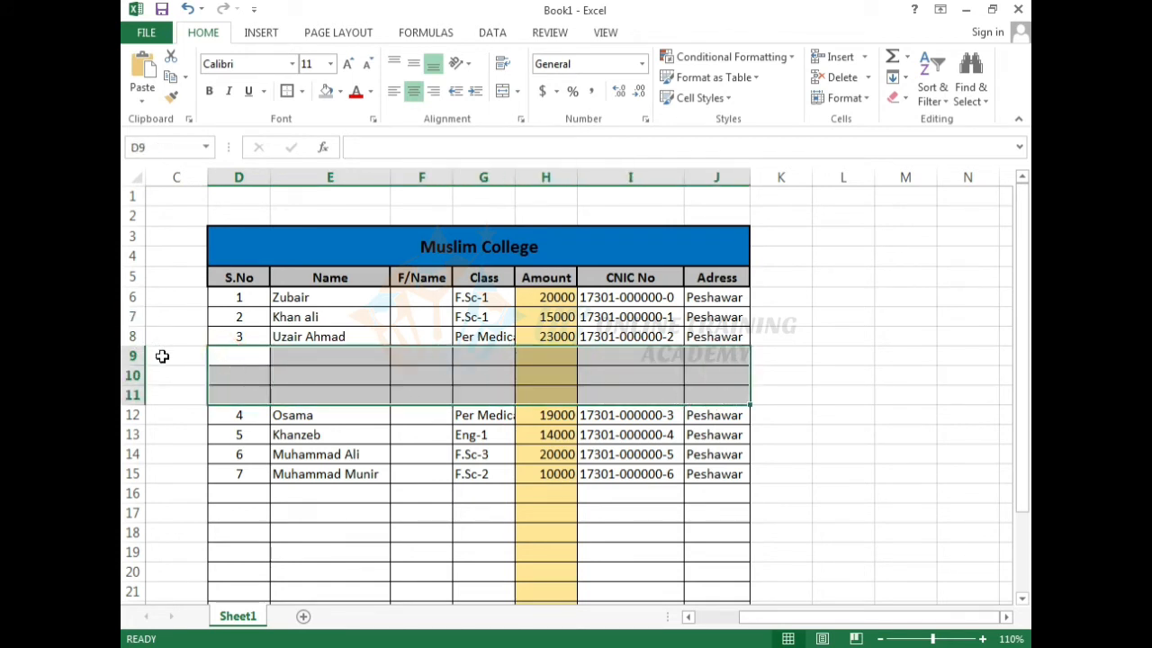
pyautogui.click(162, 356)
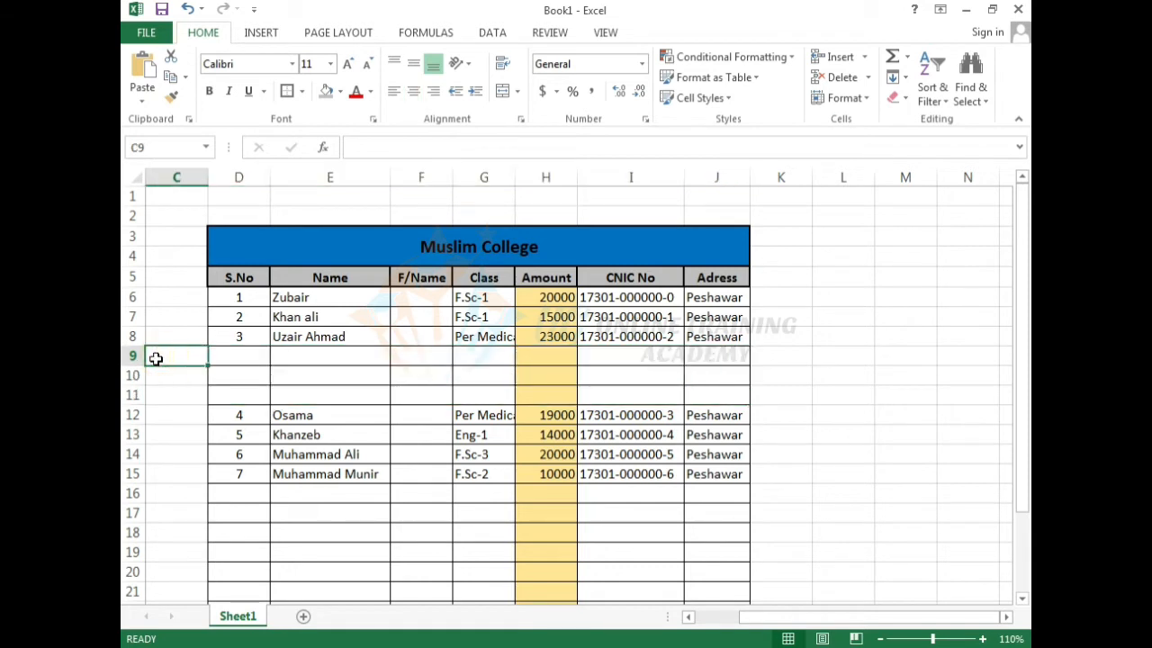
pyautogui.click(133, 356)
pyautogui.click(166, 372)
pyautogui.moveTo(165, 354); pyautogui.dragTo(169, 378)
pyautogui.click(170, 397)
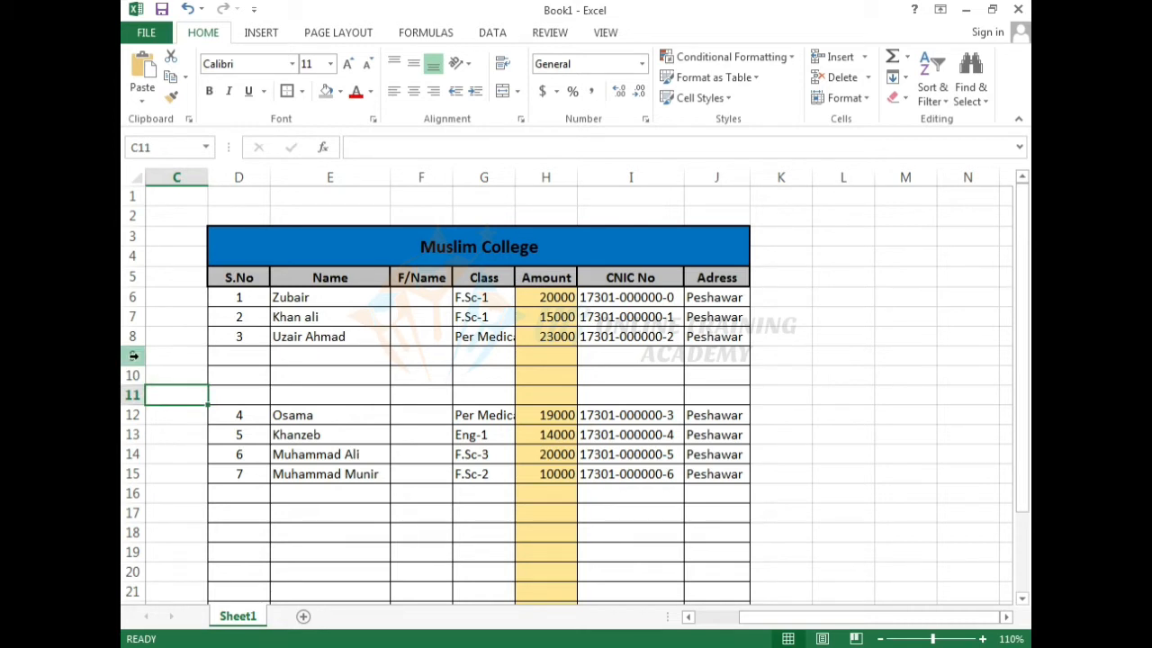
pyautogui.moveTo(133, 356); pyautogui.dragTo(133, 392)
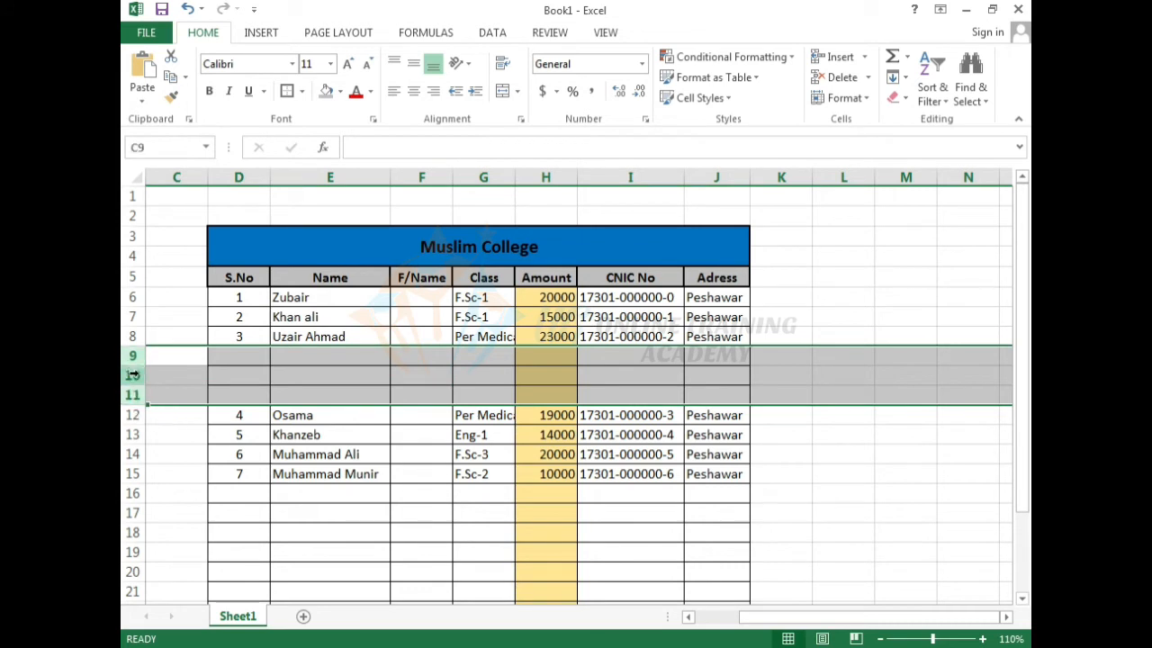
pyautogui.rightClick(133, 371)
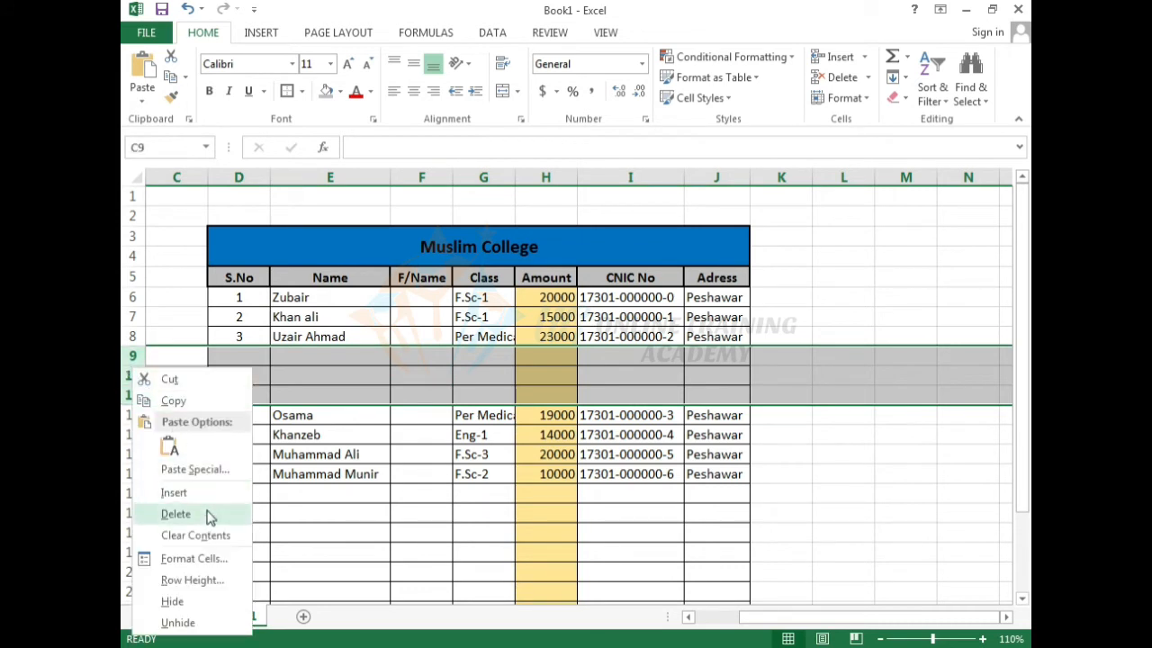
pyautogui.click(177, 514)
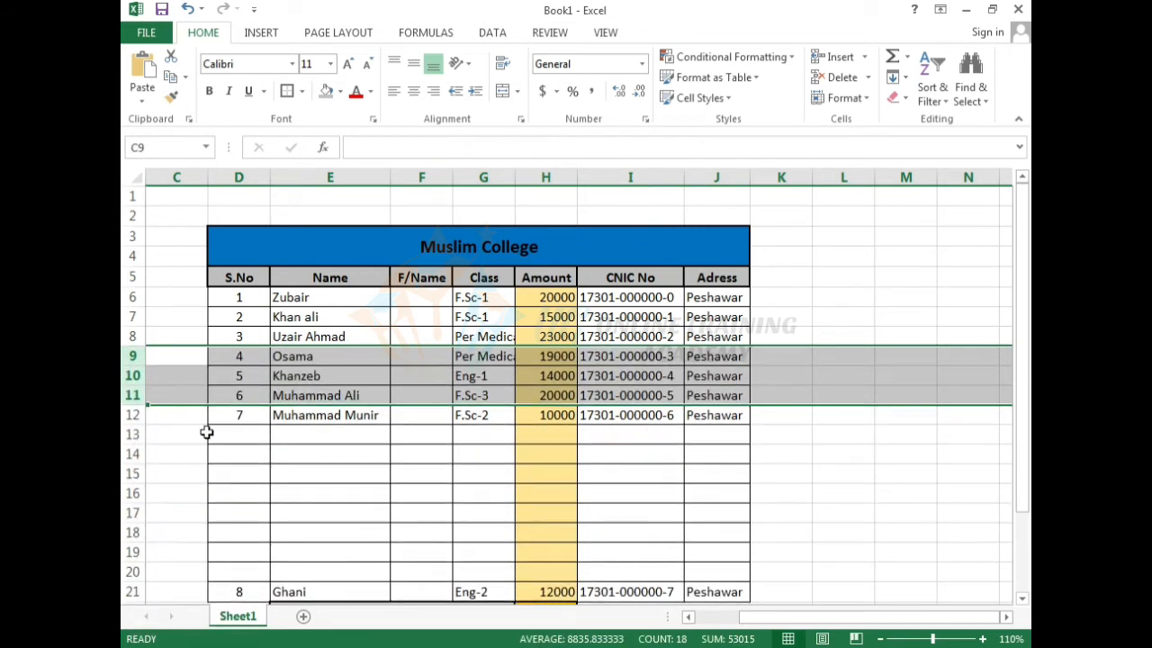
# Delete the blank rows 13:20 between the records with S.No 7 and 8 all at once.
pyautogui.scroll(-2, 350, 398)
pyautogui.click(334, 387)
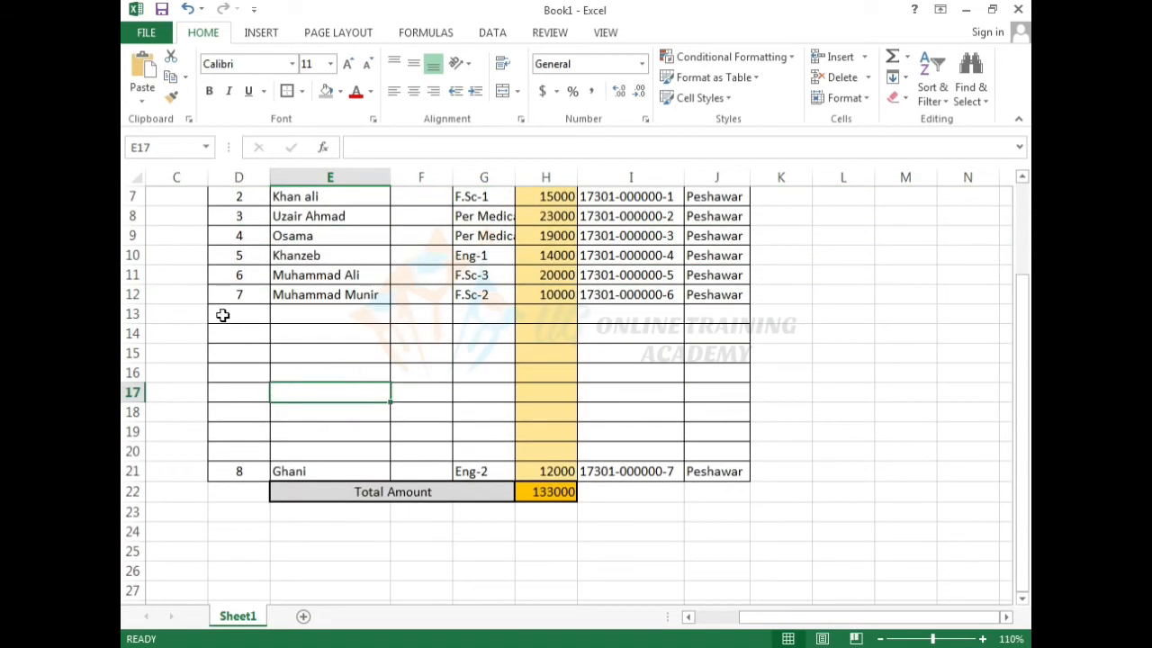
pyautogui.moveTo(132, 313); pyautogui.dragTo(137, 454)
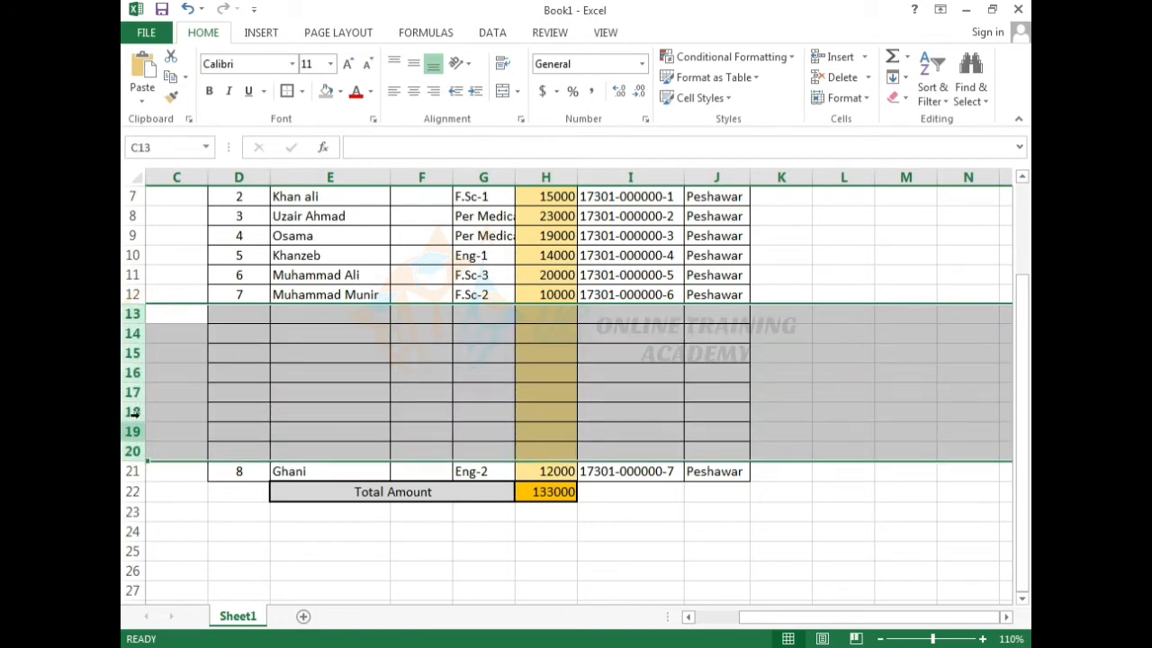
pyautogui.rightClick(138, 362)
pyautogui.click(196, 513)
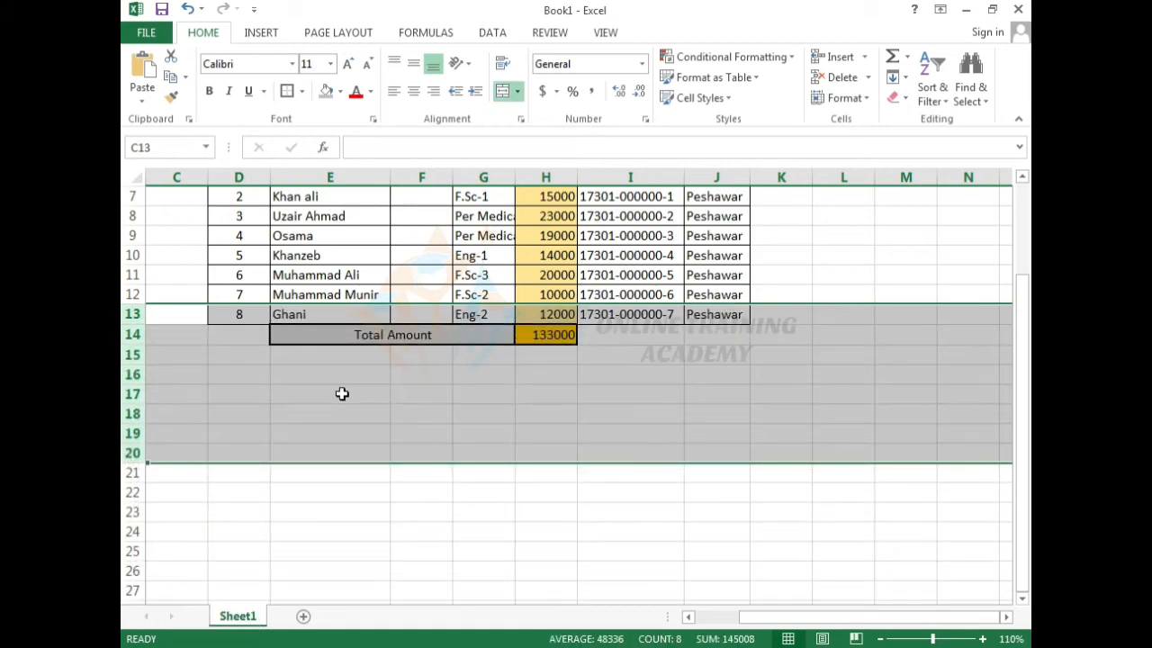
pyautogui.click(342, 393)
pyautogui.scroll(2, 342, 393)
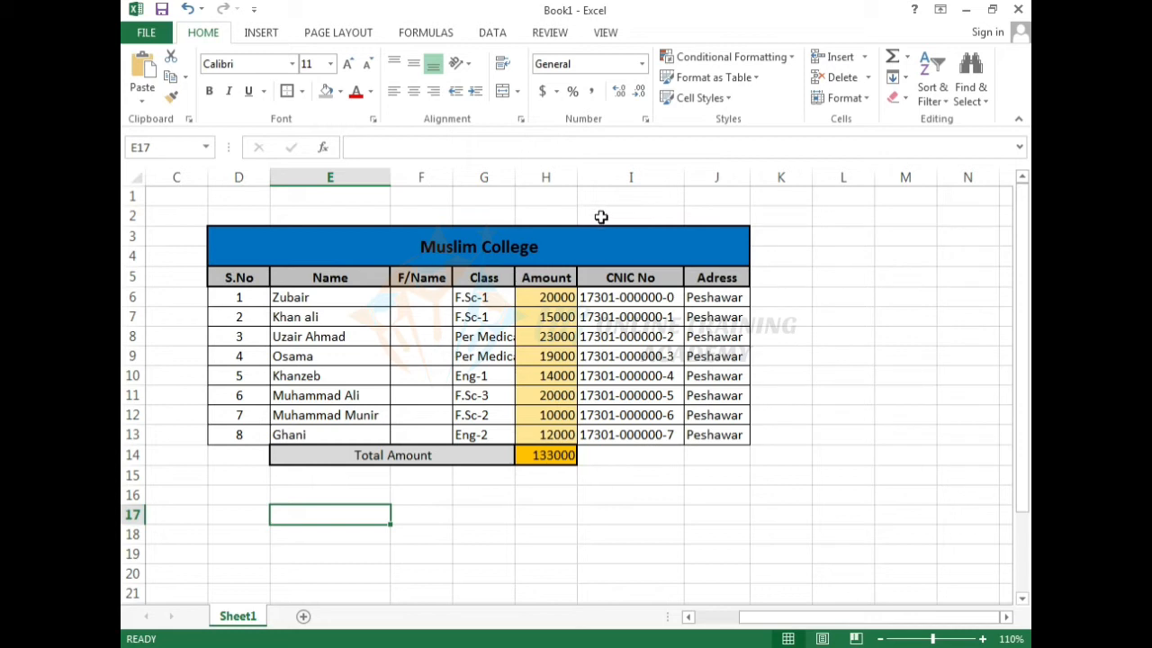
# Examine the CNIC No column, including its header and the empty cells above the table.
pyautogui.click(600, 216)
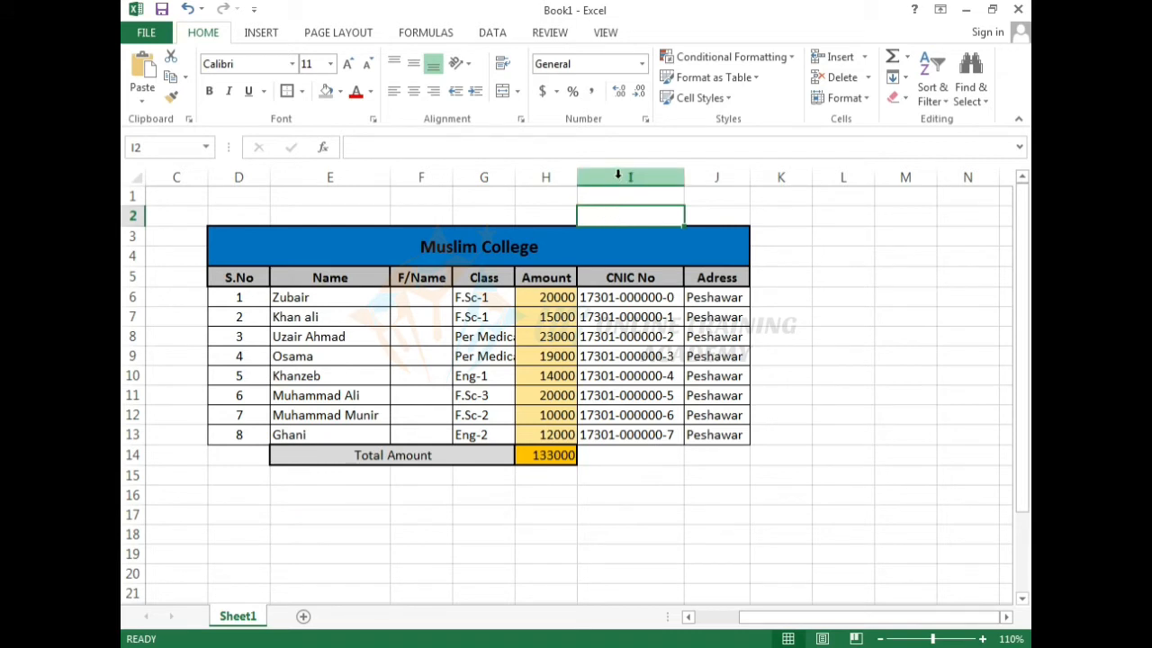
pyautogui.click(615, 176)
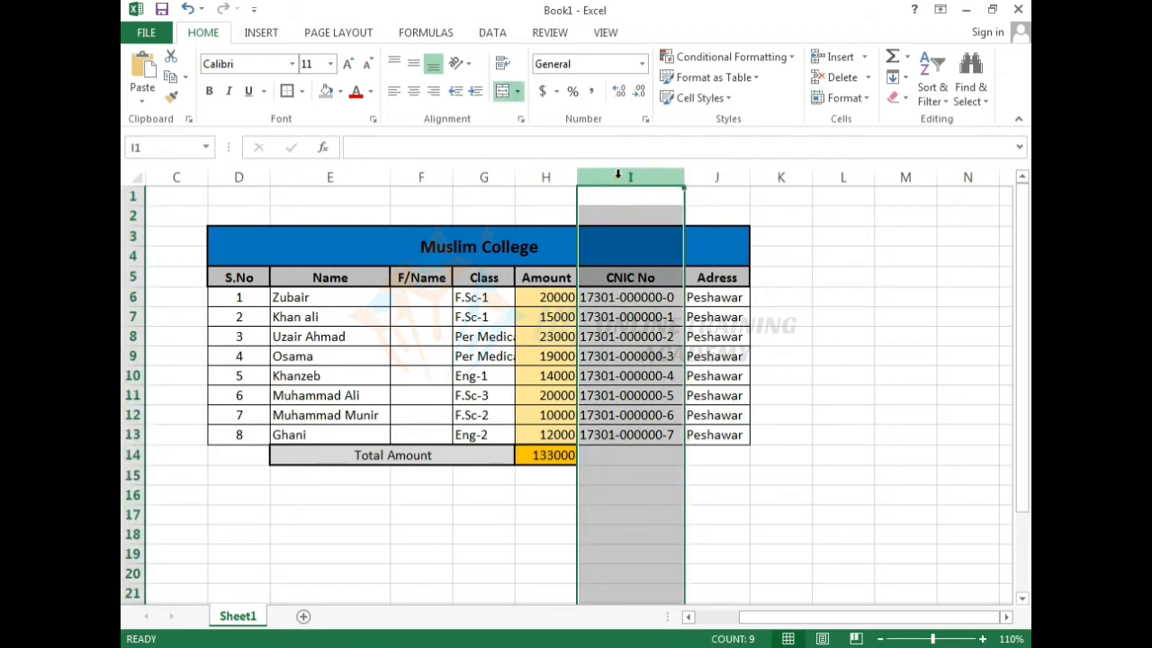
pyautogui.click(610, 281)
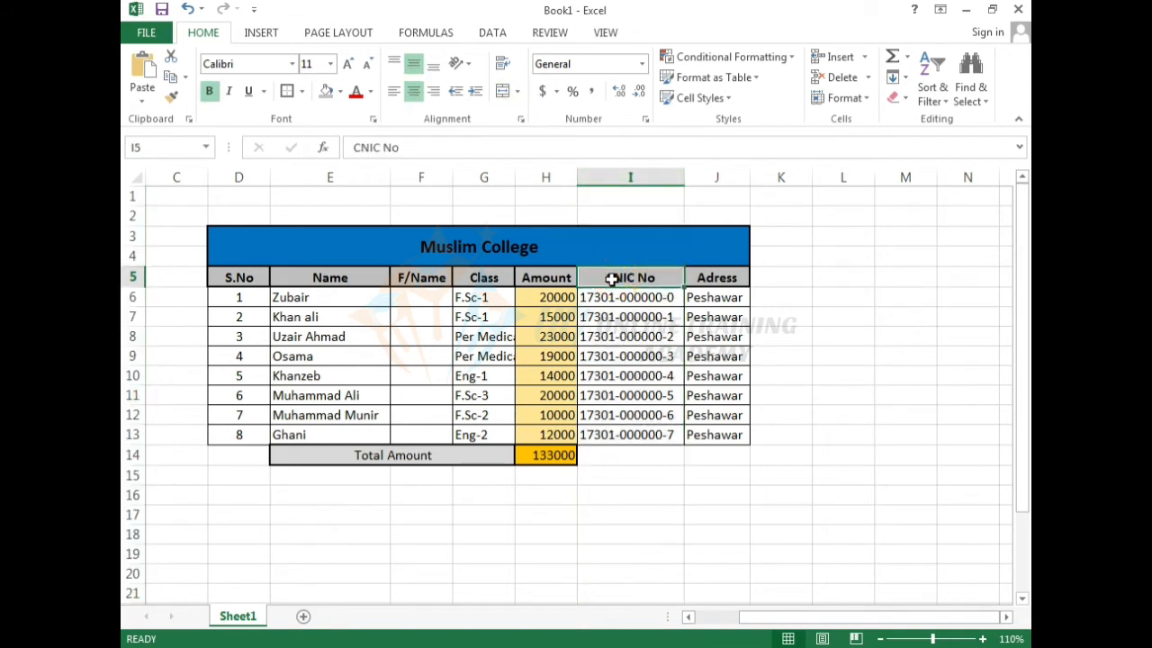
pyautogui.click(616, 177)
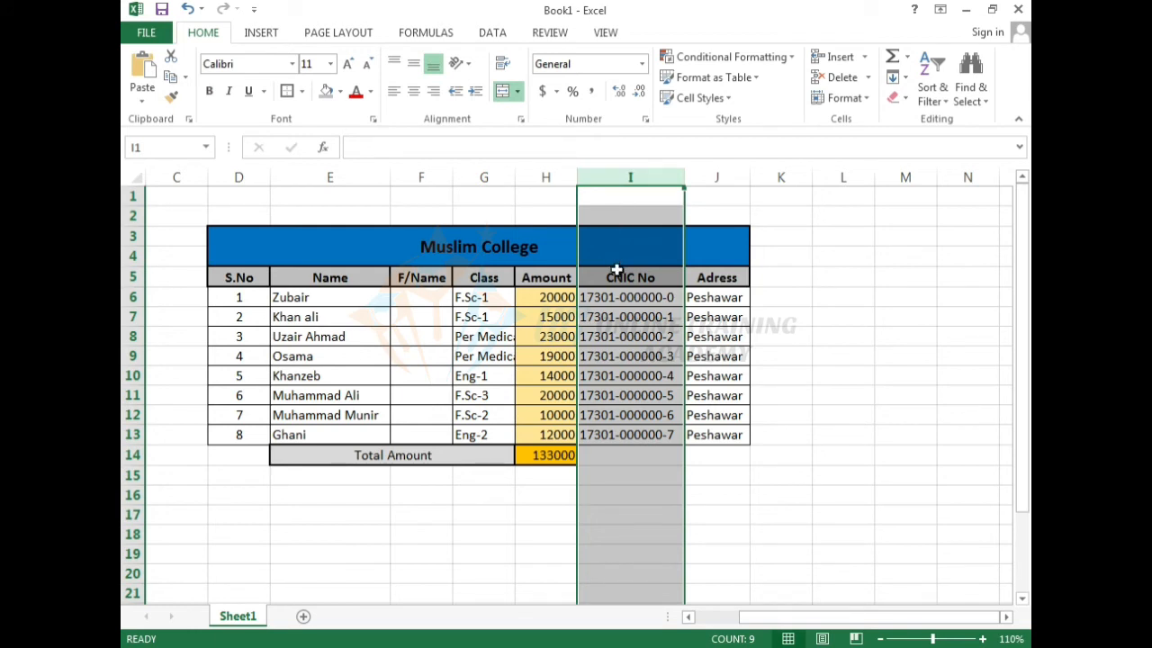
pyautogui.click(633, 217)
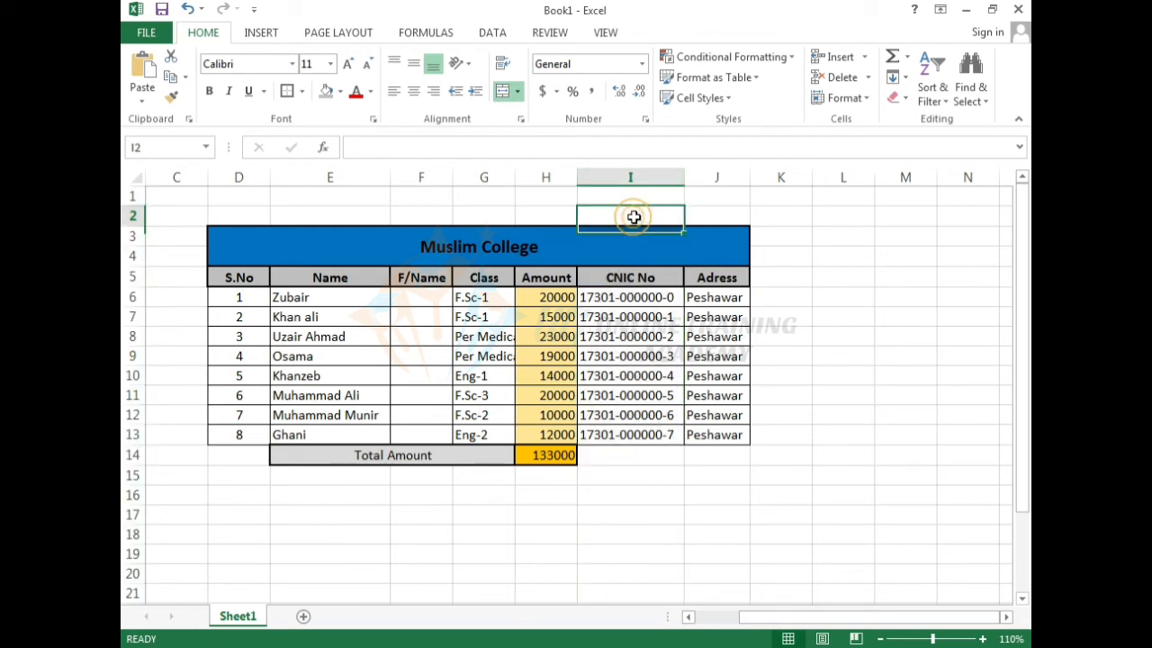
pyautogui.click(629, 198)
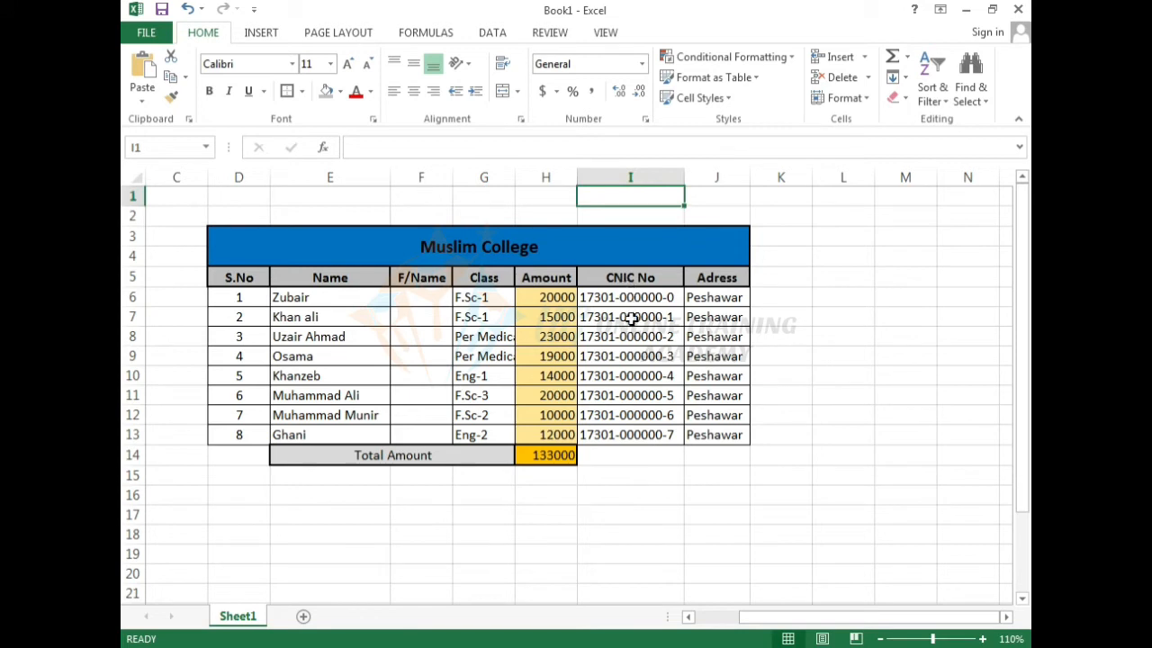
pyautogui.click(624, 216)
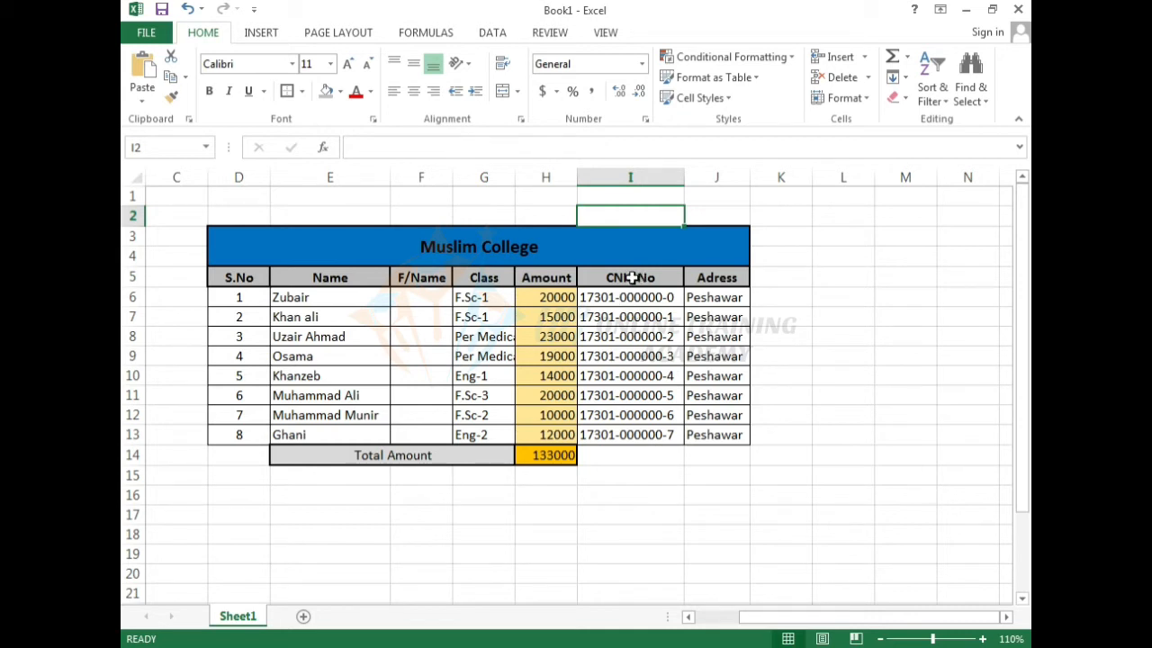
# Hide column I, the CNIC No column of the Muslim College table.
pyautogui.click(625, 195)
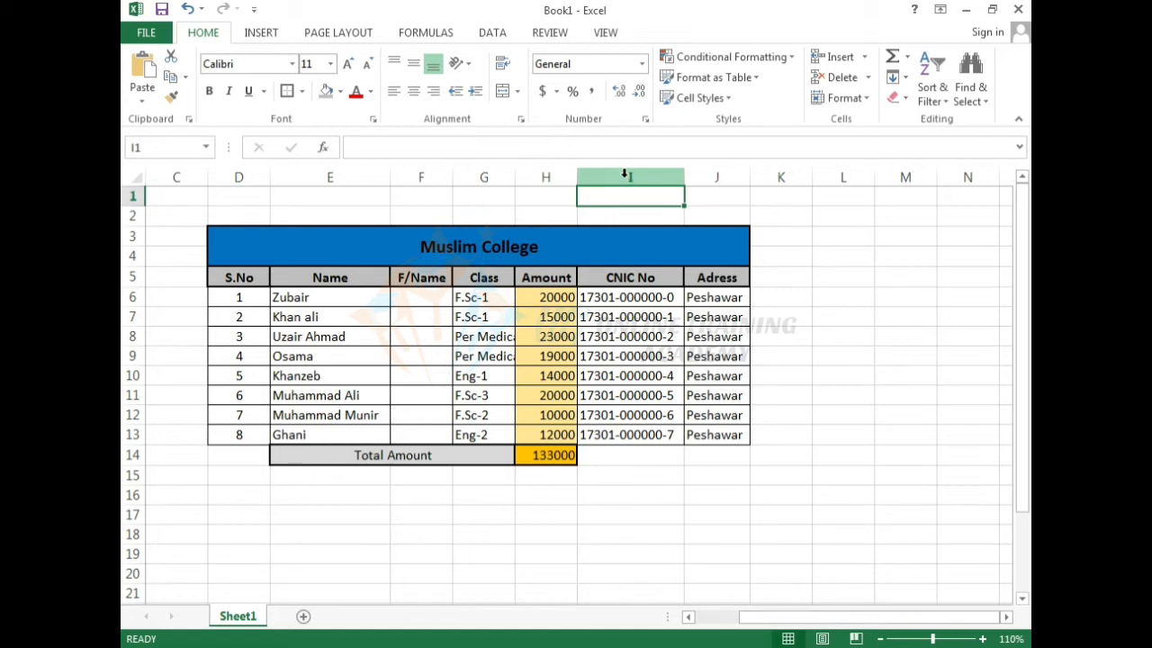
pyautogui.click(626, 175)
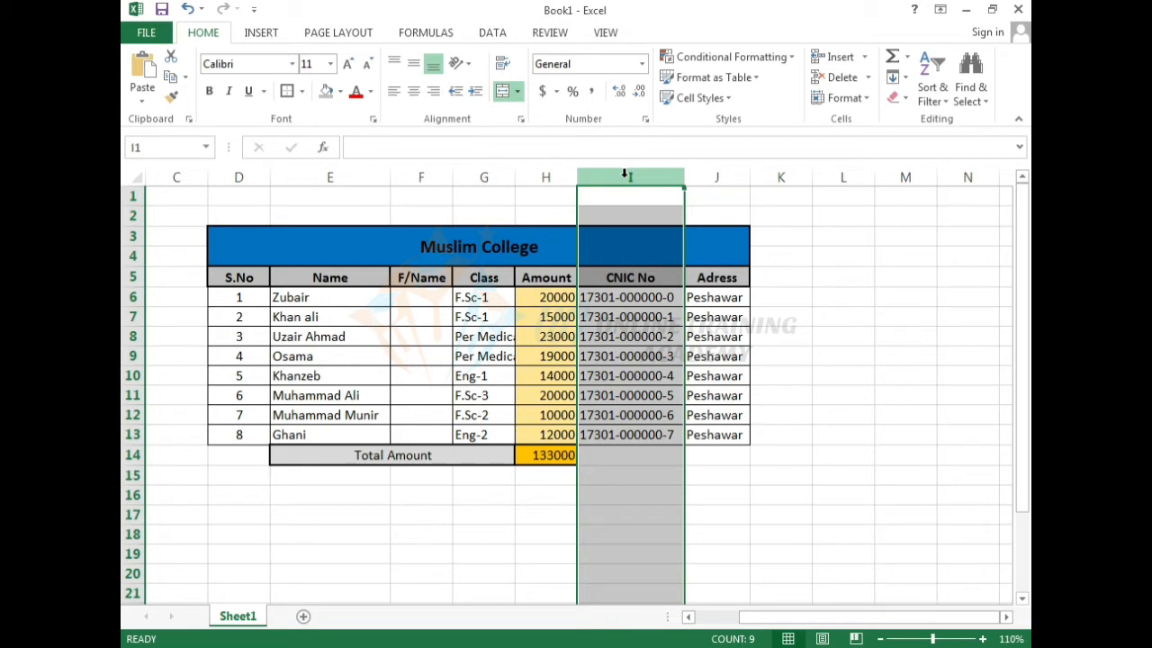
pyautogui.rightClick(625, 174)
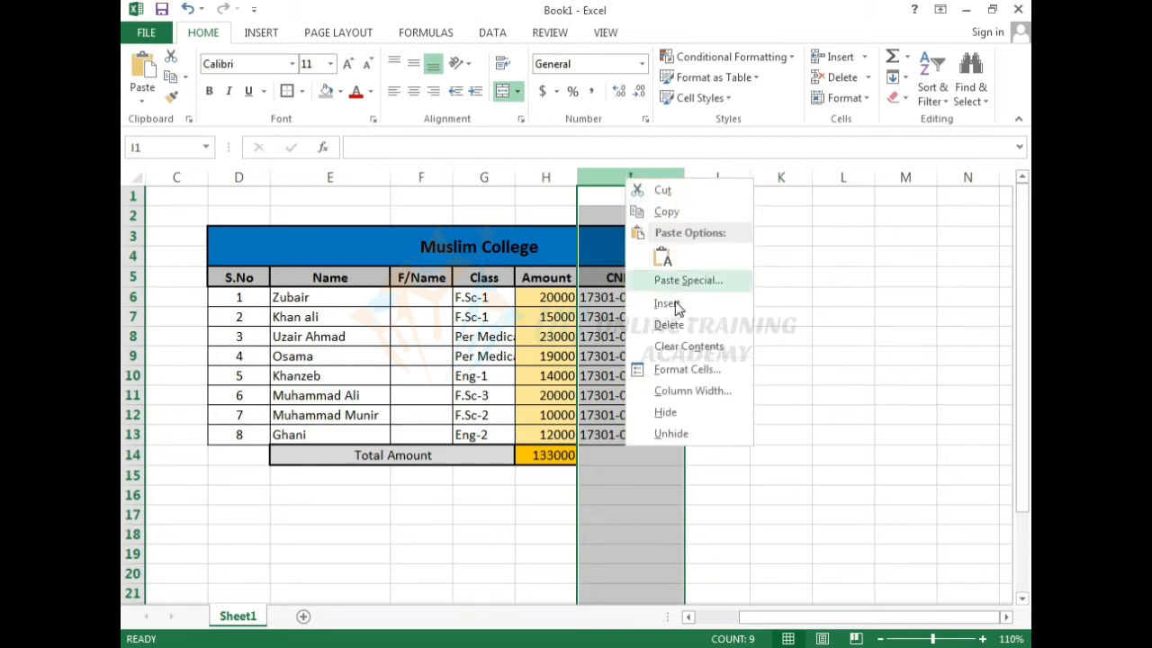
pyautogui.click(685, 418)
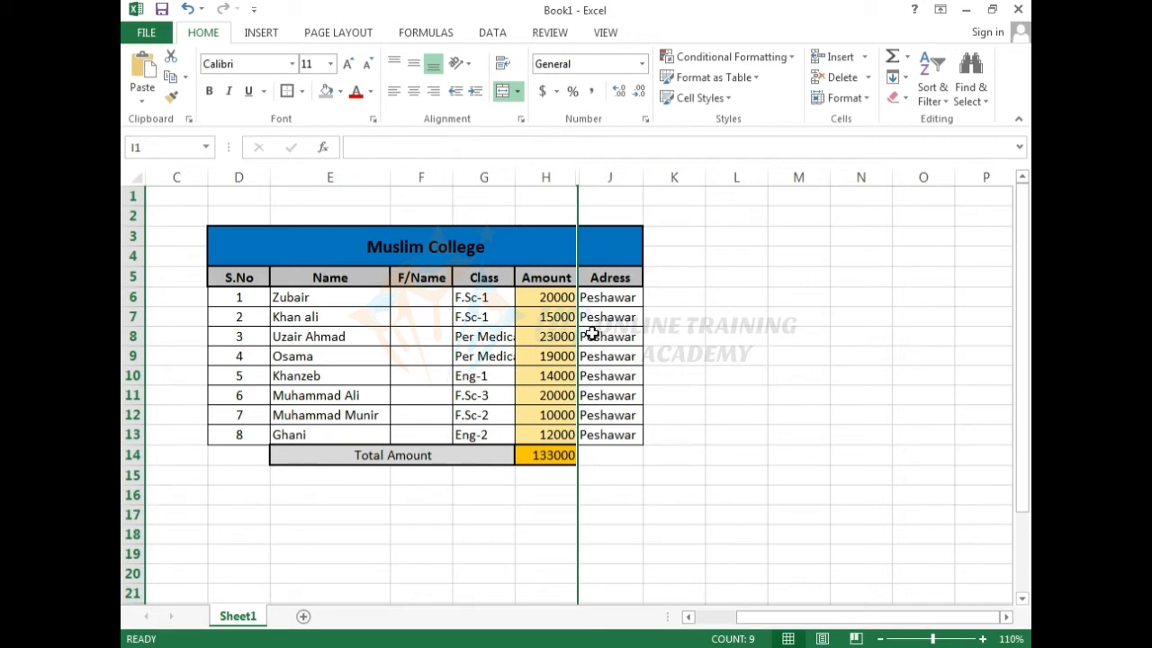
pyautogui.click(663, 321)
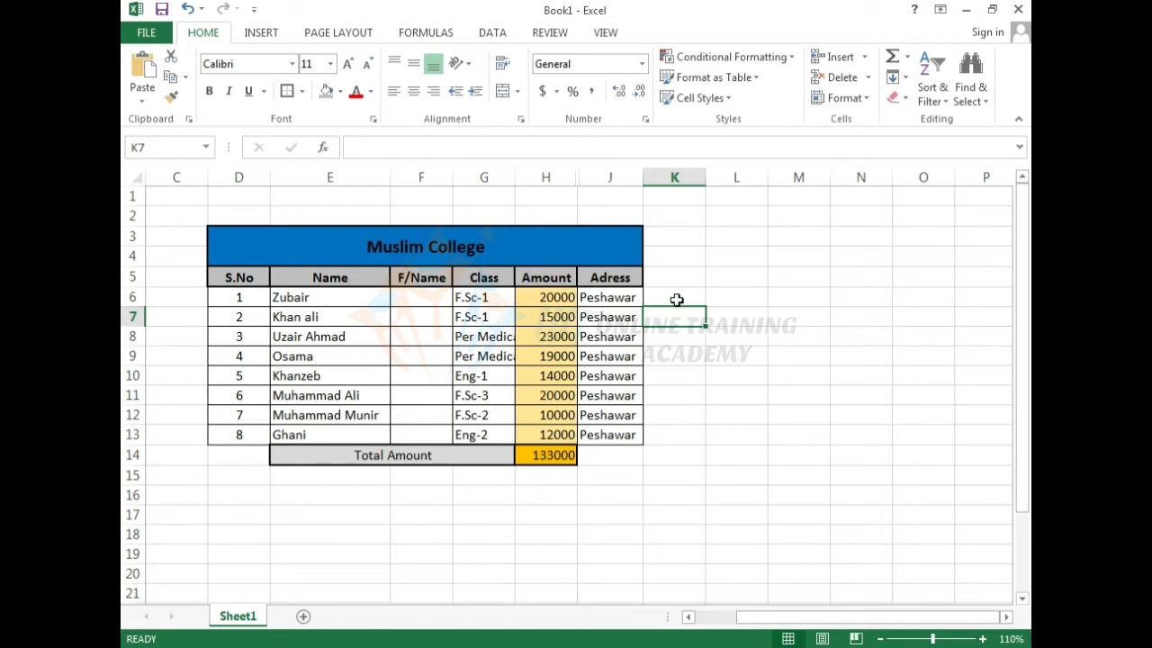
pyautogui.click(676, 300)
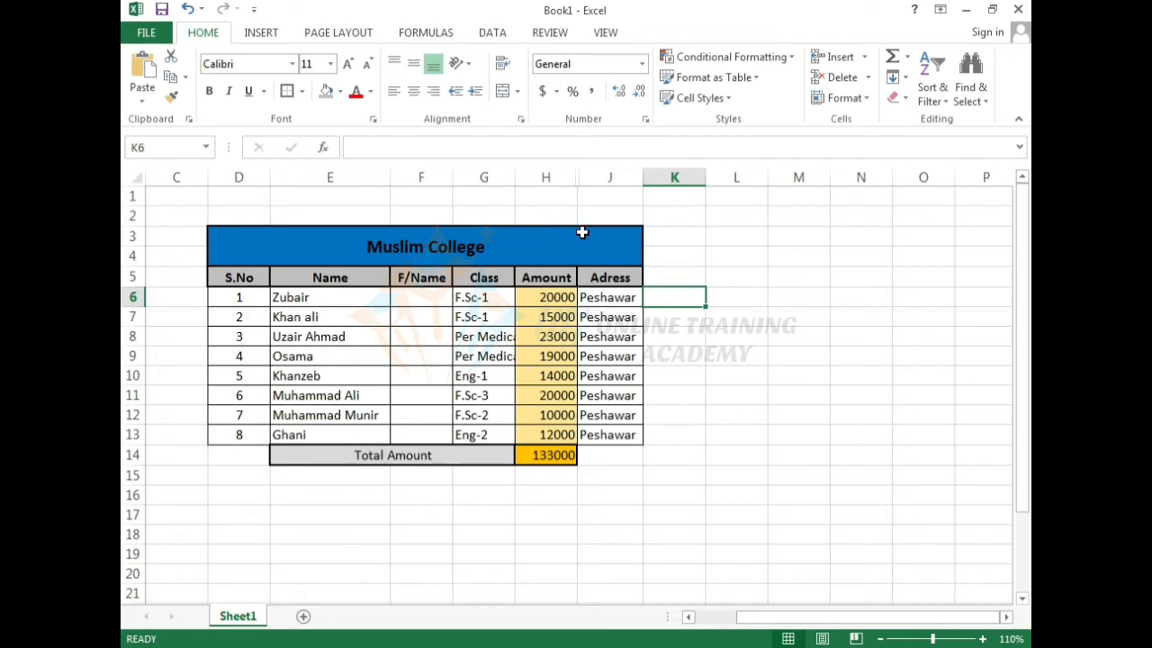
# Unhide the CNIC No column using the neighbouring Amount and Adress columns, H and J, as the selection.
pyautogui.click(565, 178)
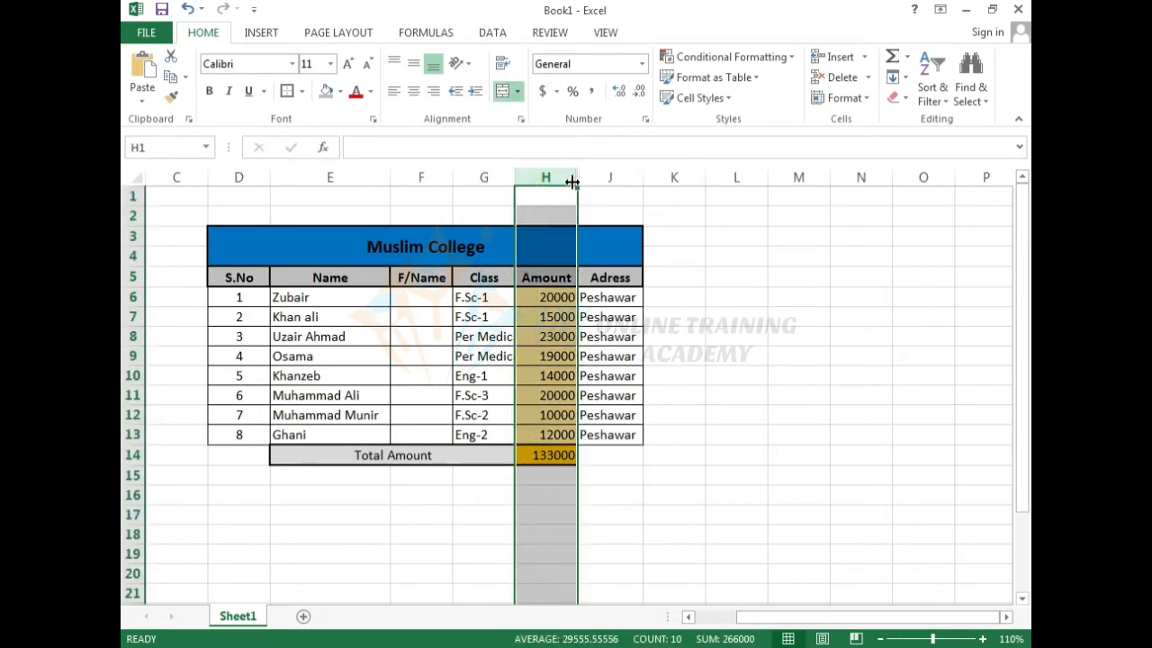
pyautogui.click(594, 177)
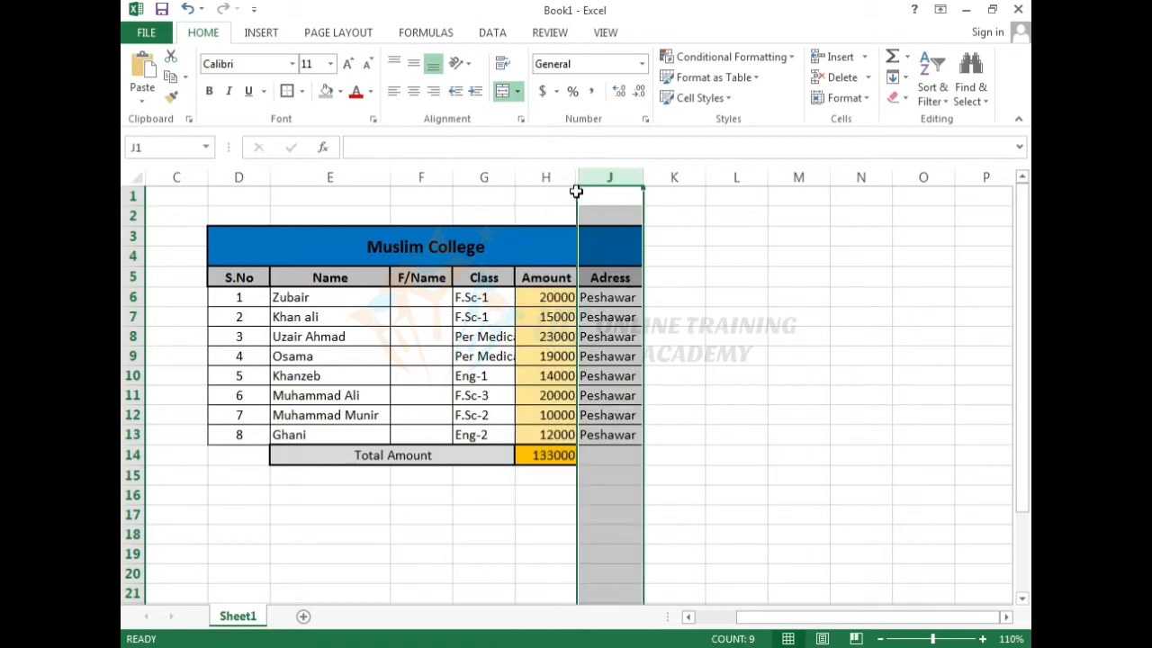
pyautogui.click(563, 178)
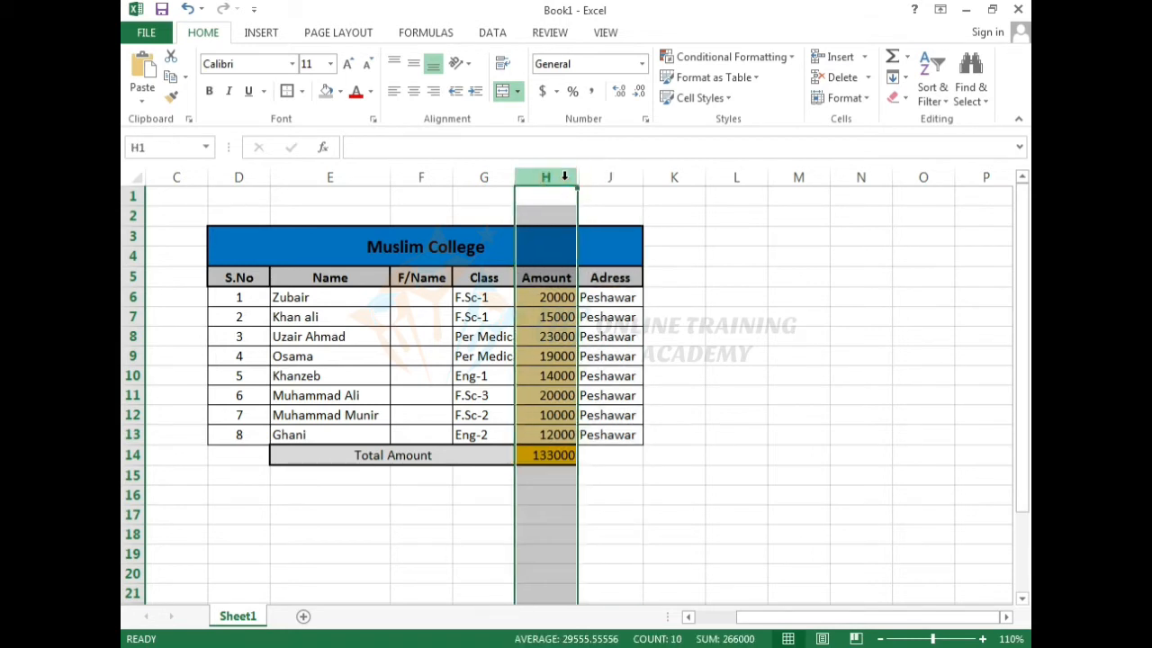
pyautogui.moveTo(564, 177); pyautogui.dragTo(588, 177)
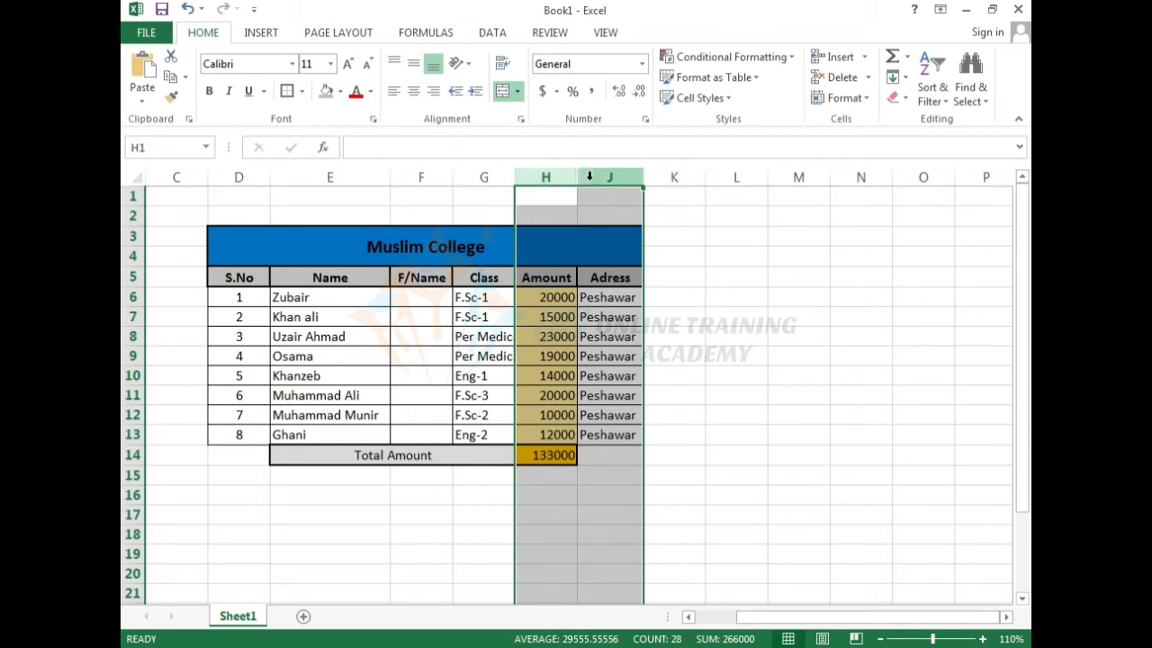
pyautogui.rightClick(590, 177)
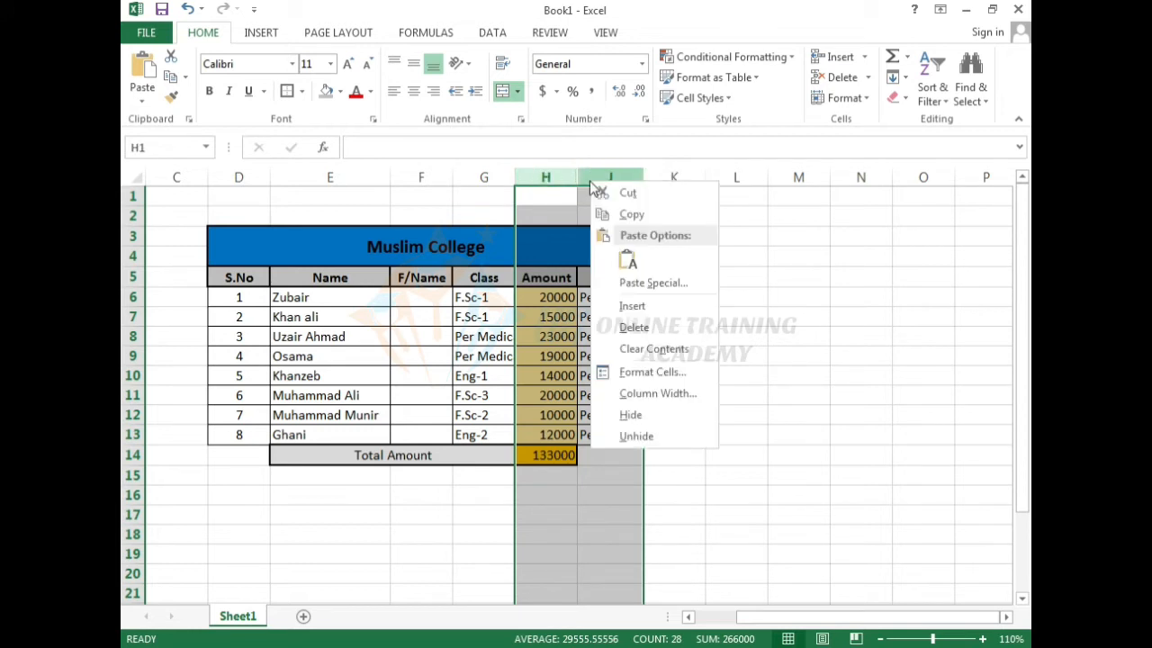
pyautogui.click(658, 434)
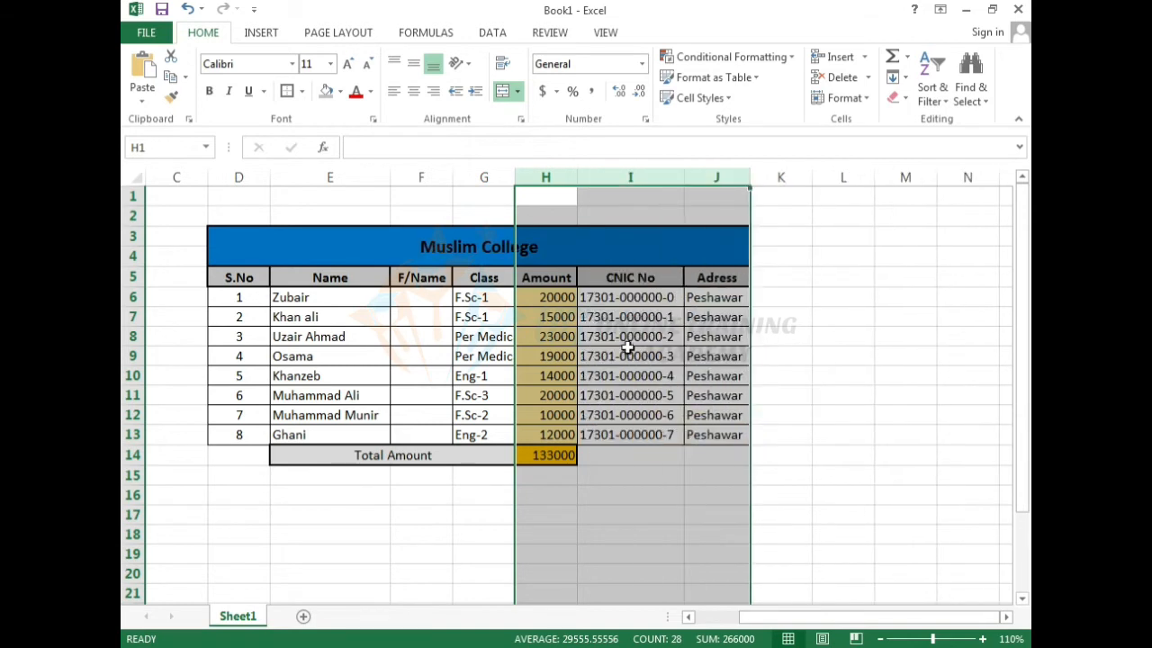
pyautogui.click(638, 476)
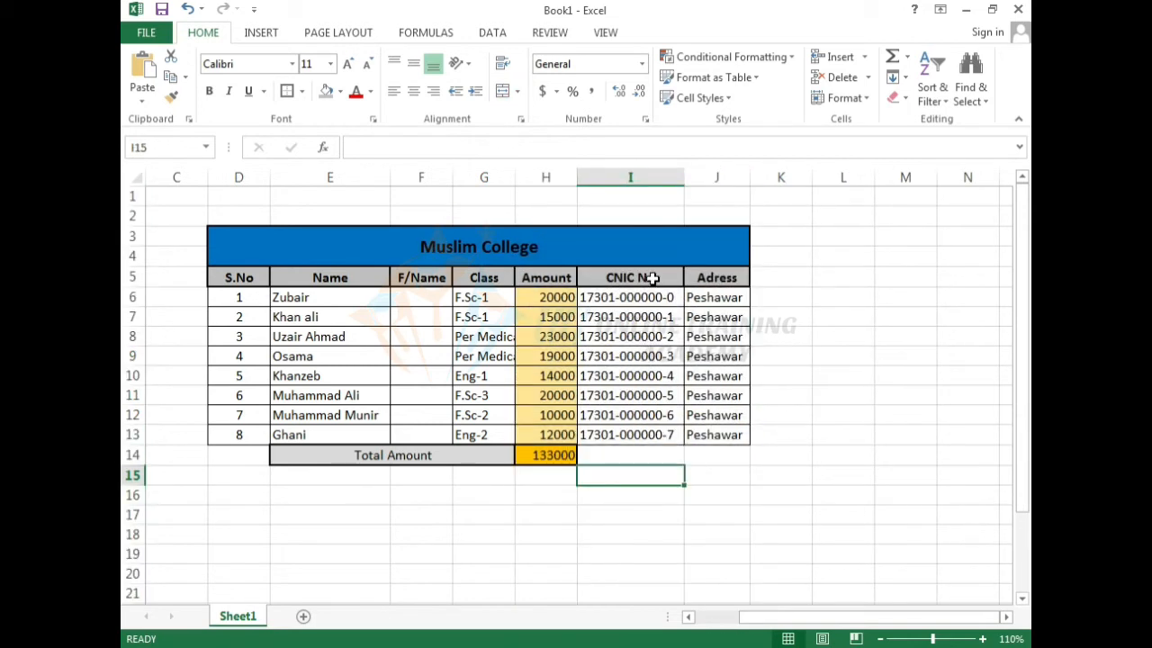
# Hide the CNIC No column again so that Adress directly follows Amount.
pyautogui.click(642, 174)
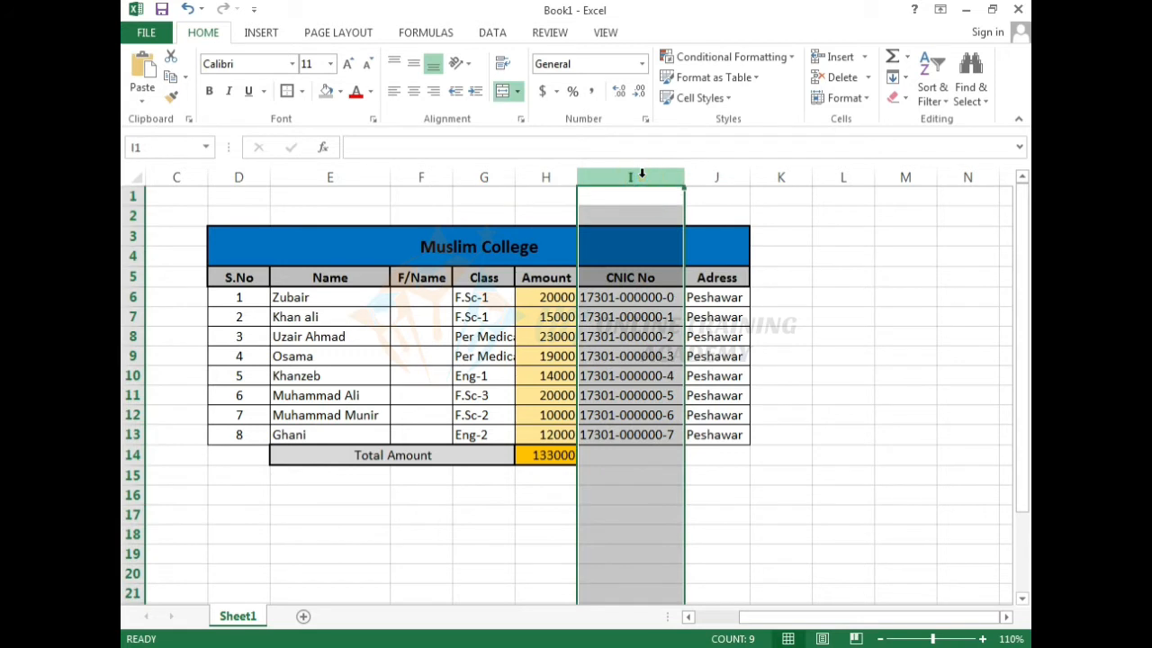
pyautogui.click(648, 436)
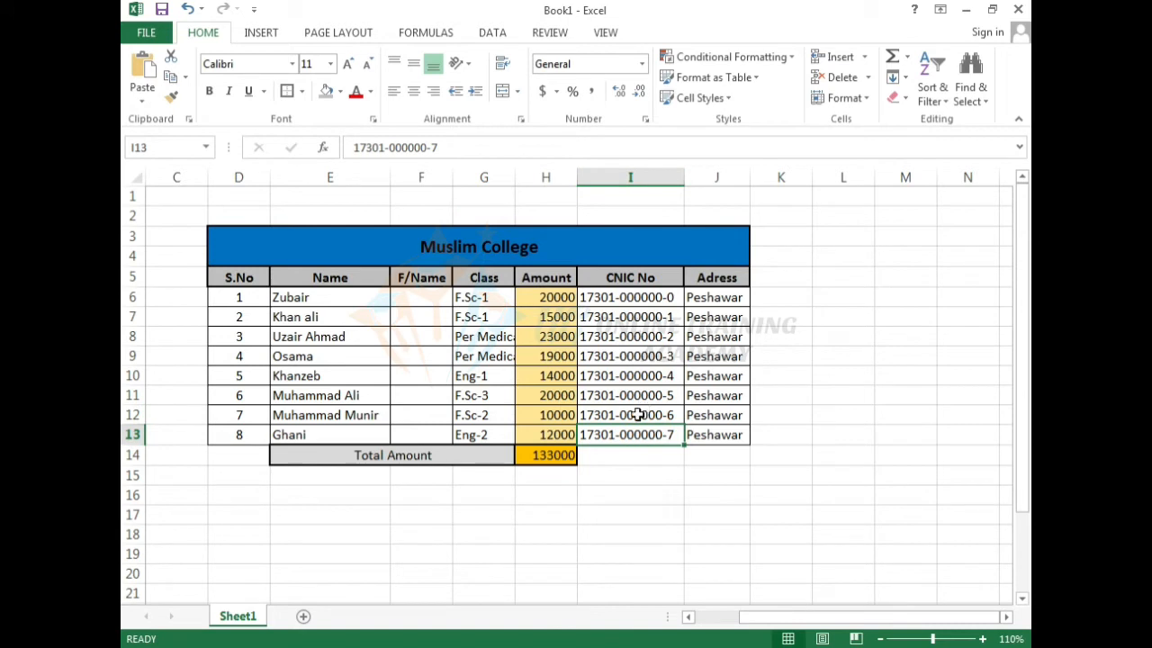
pyautogui.click(623, 176)
pyautogui.rightClick(624, 179)
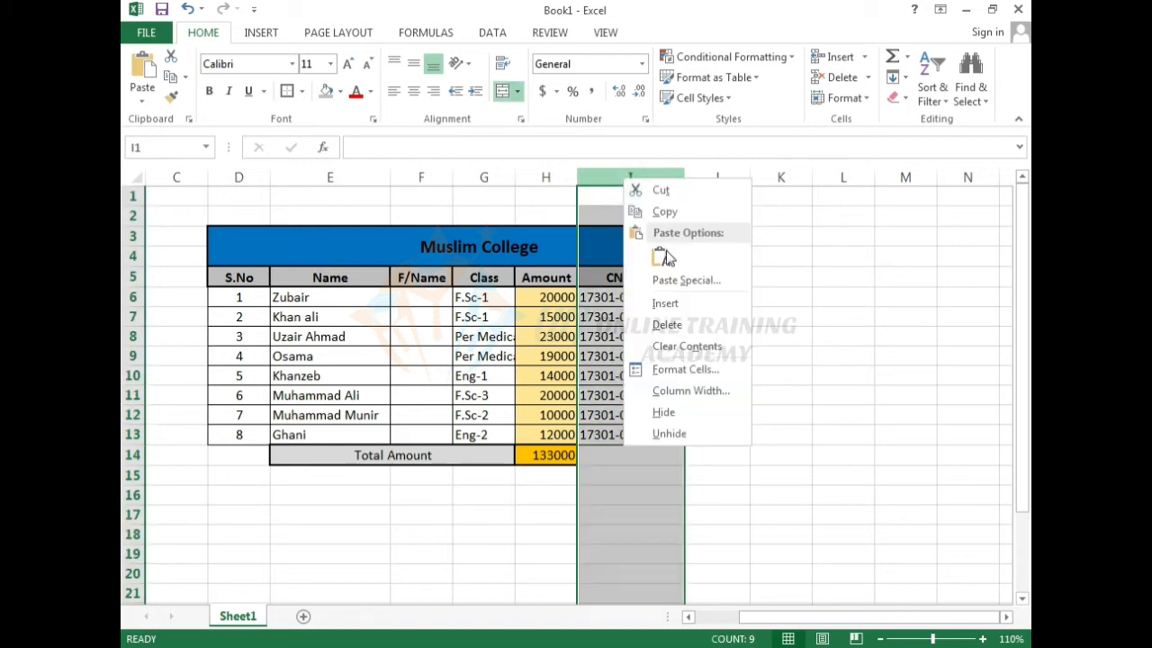
pyautogui.click(687, 414)
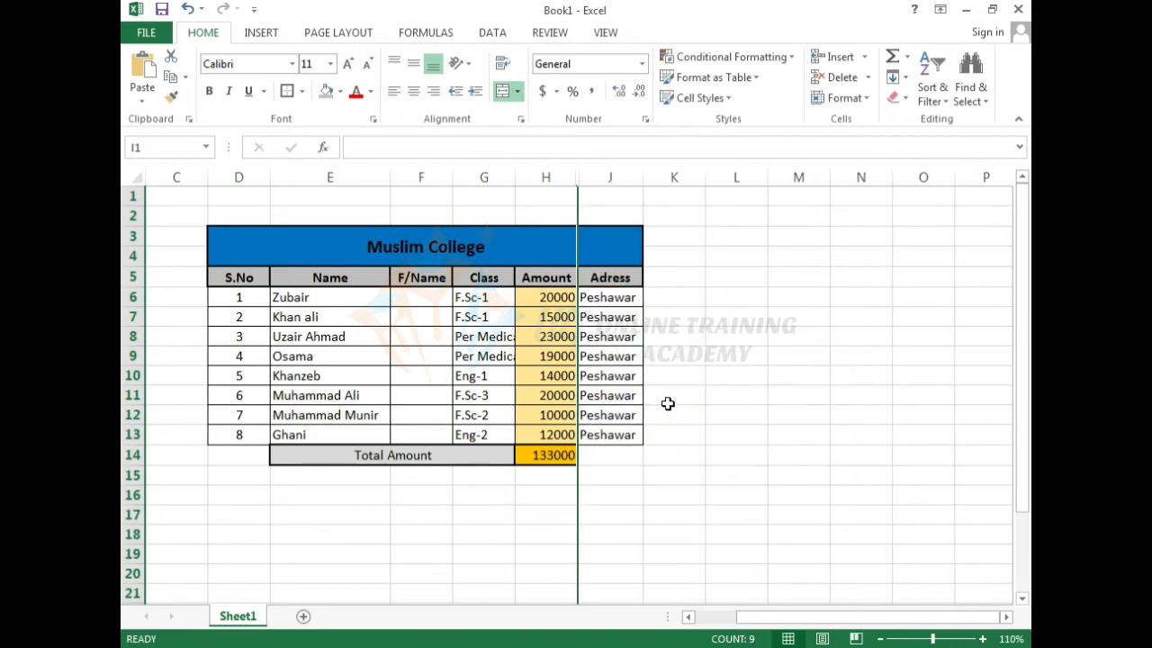
pyautogui.click(684, 319)
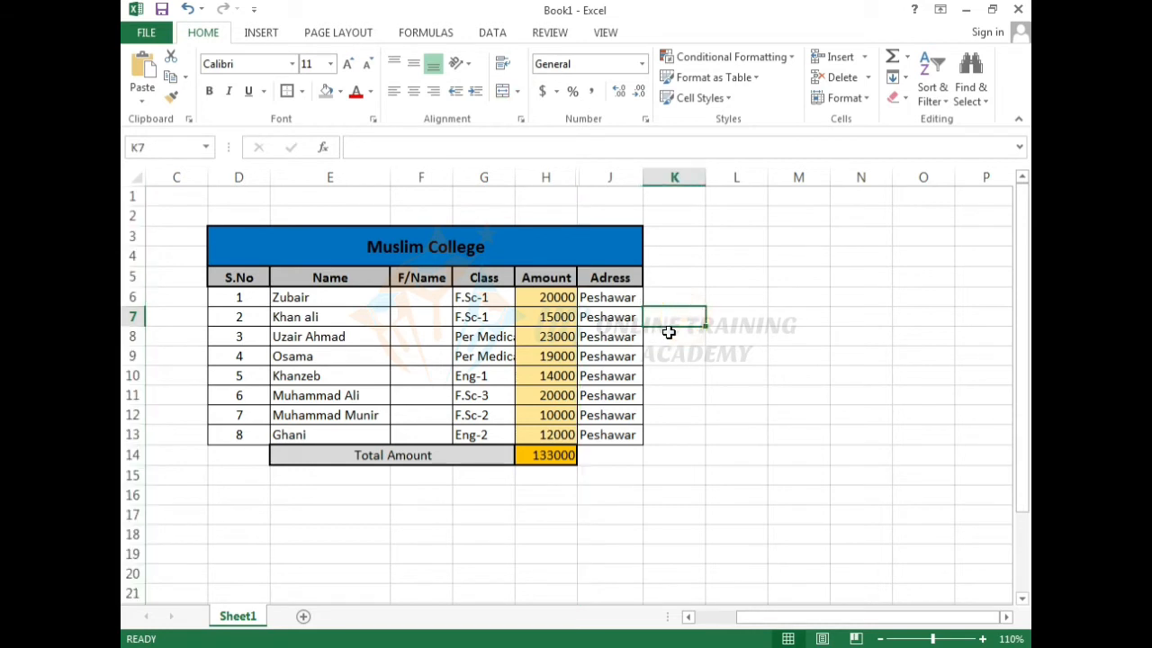
# Bring back the hidden CNIC No column by widening it from the boundary between columns H and J.
pyautogui.click(557, 176)
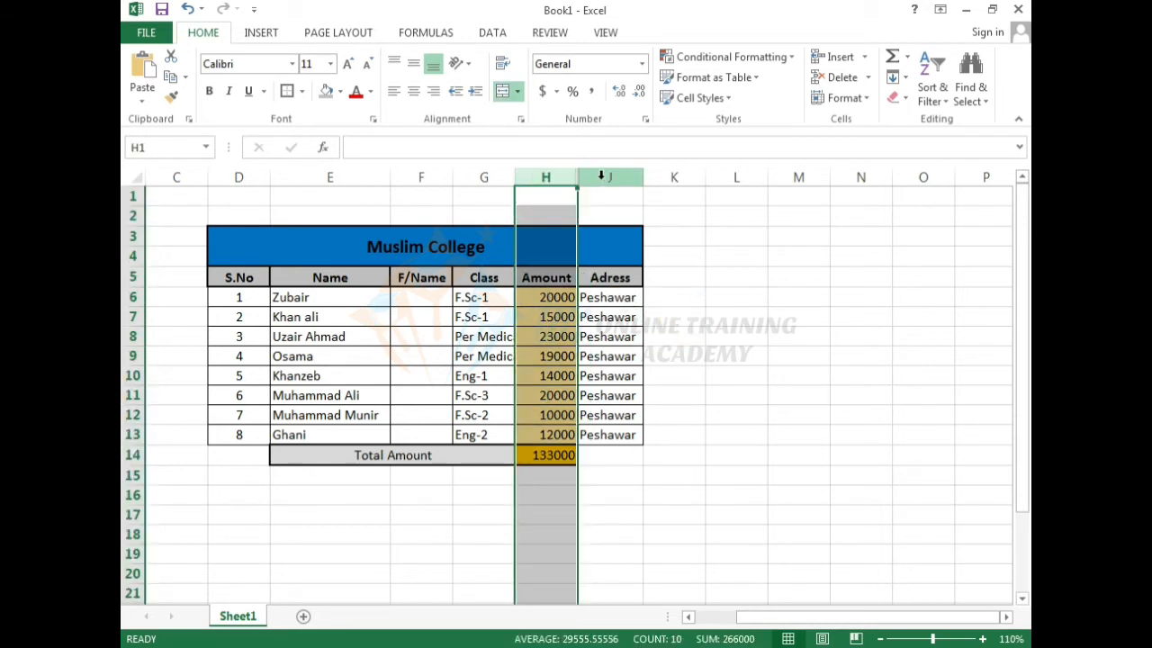
pyautogui.click(602, 177)
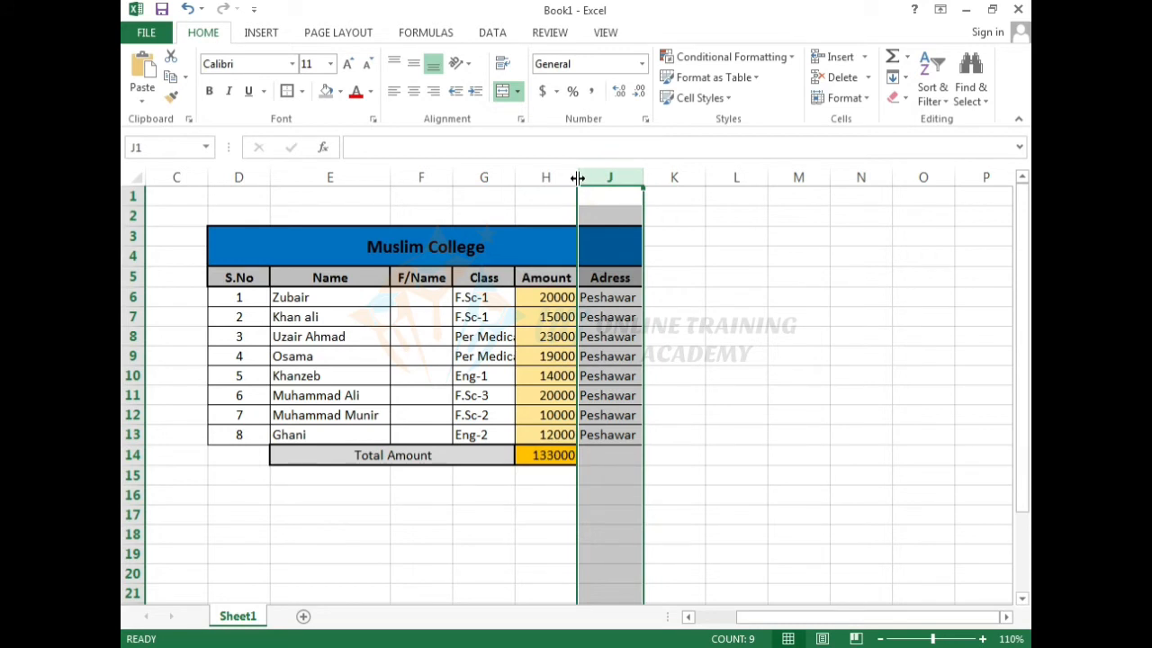
pyautogui.moveTo(577, 178); pyautogui.dragTo(676, 182)
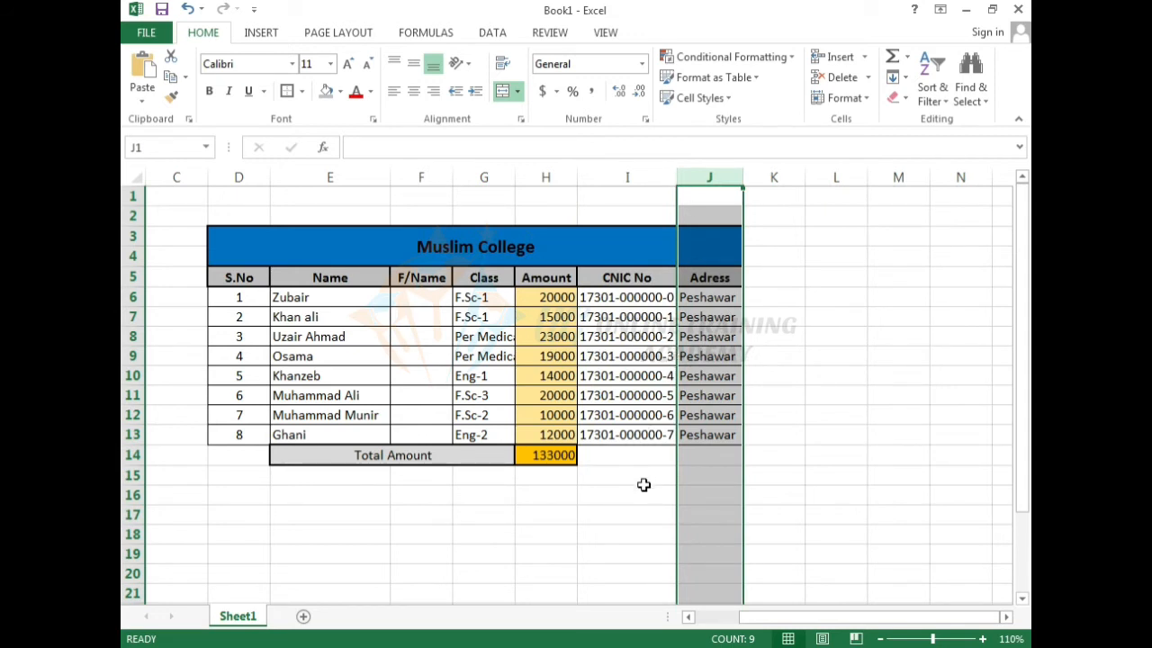
pyautogui.moveTo(643, 484); pyautogui.dragTo(648, 496)
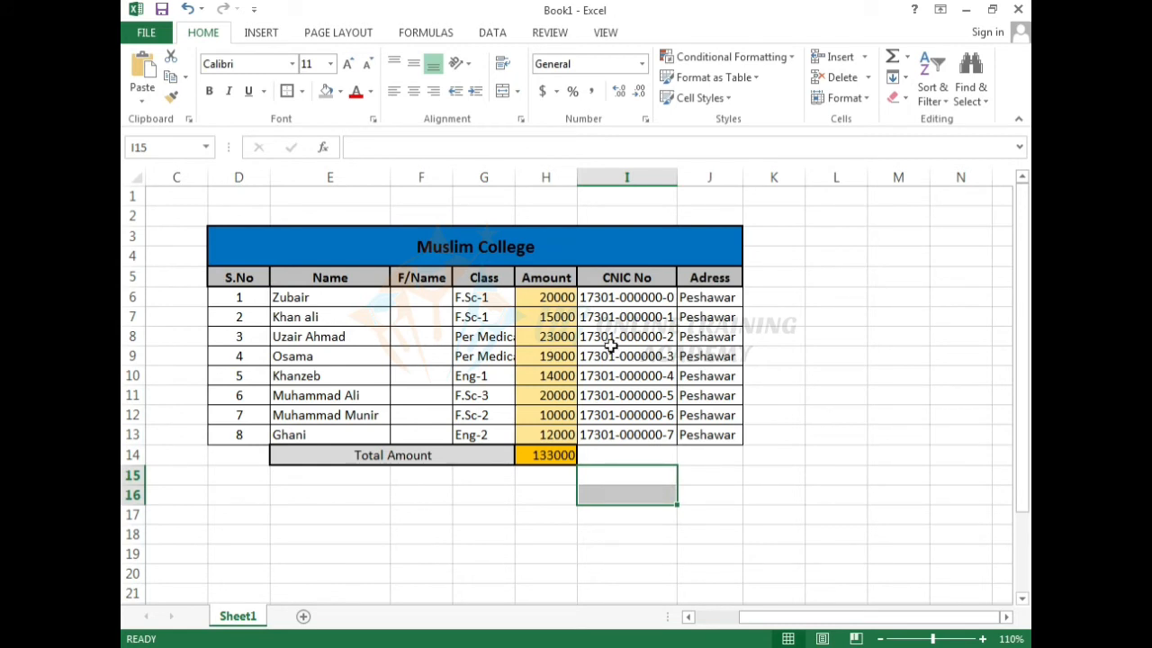
# Hide the non-adjacent CNIC No and F/Name columns, I and F, together in one operation.
pyautogui.click(639, 219)
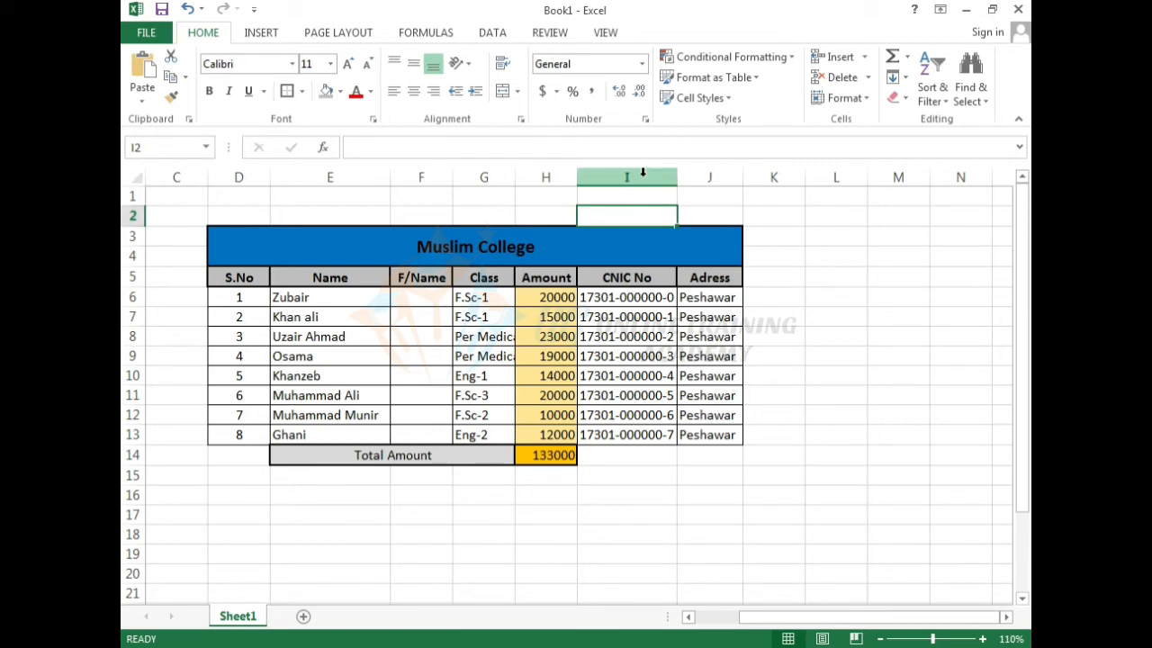
pyautogui.click(643, 174)
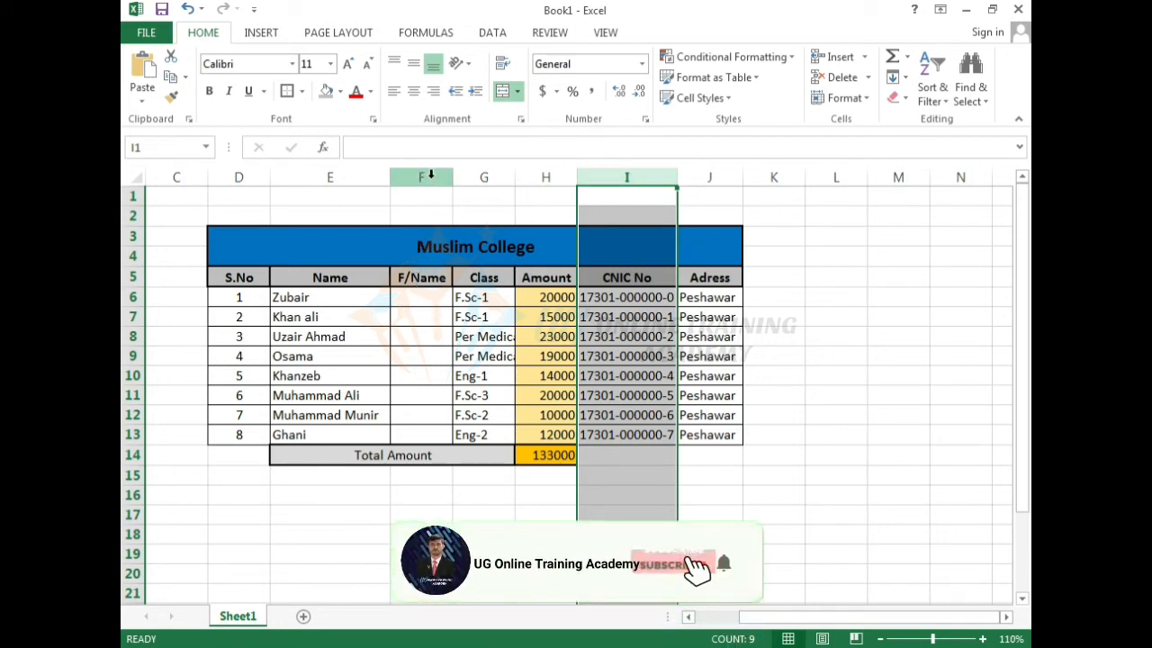
pyautogui.click(651, 216)
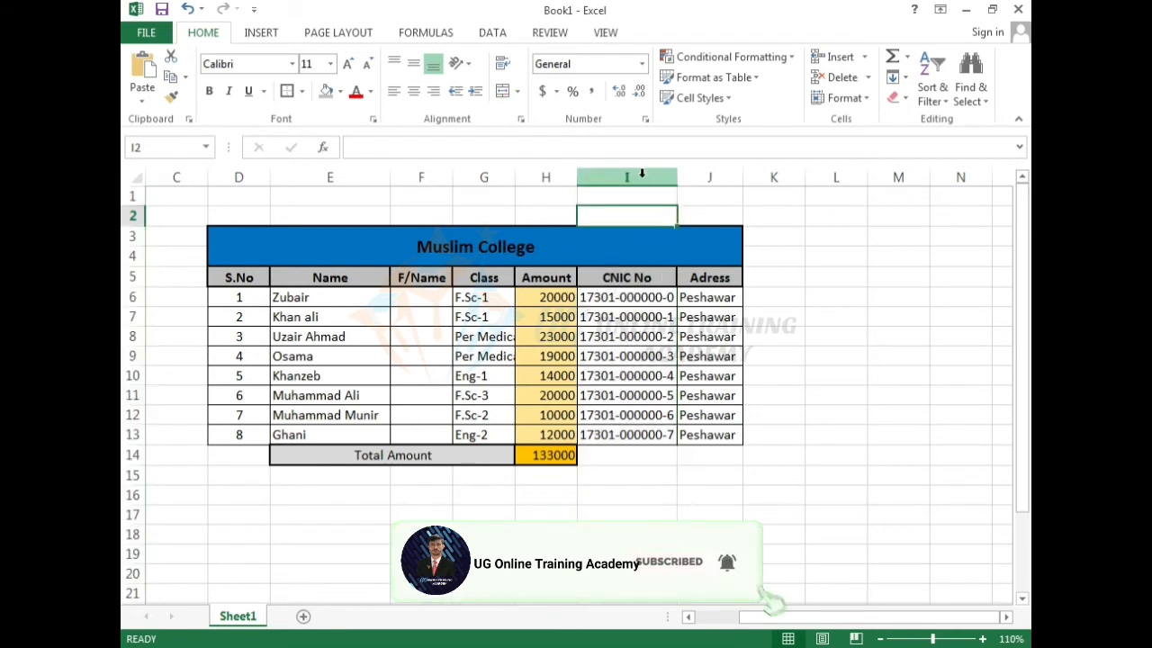
pyautogui.click(642, 174)
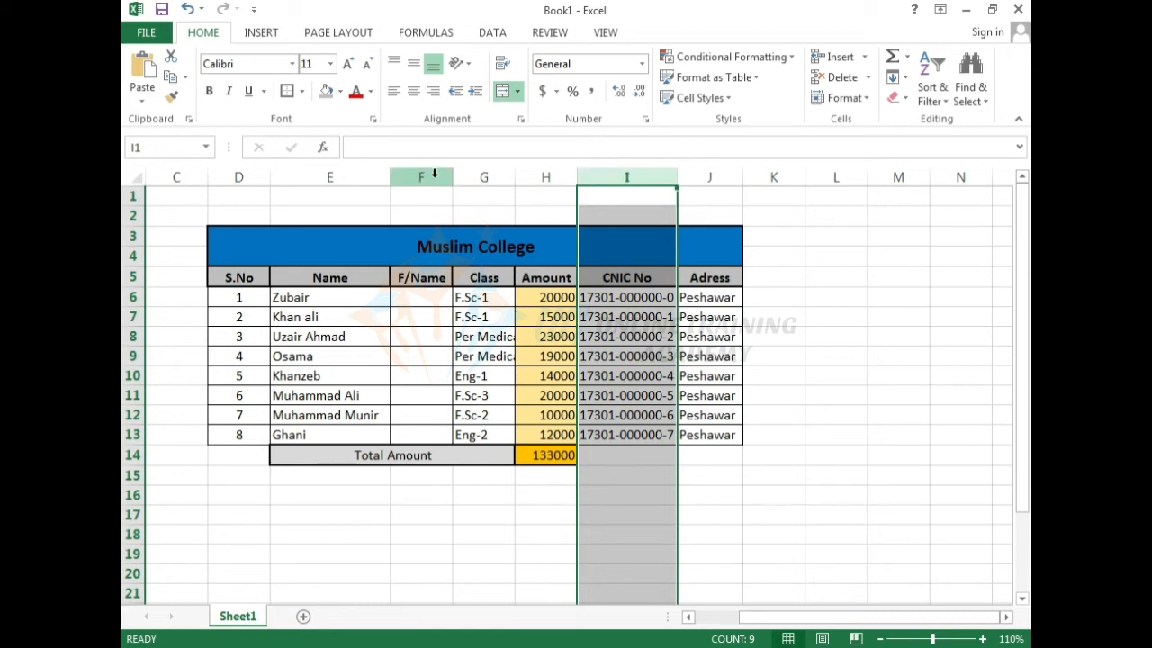
pyautogui.keyDown('ctrl'); pyautogui.click(435, 173); pyautogui.keyUp('ctrl')
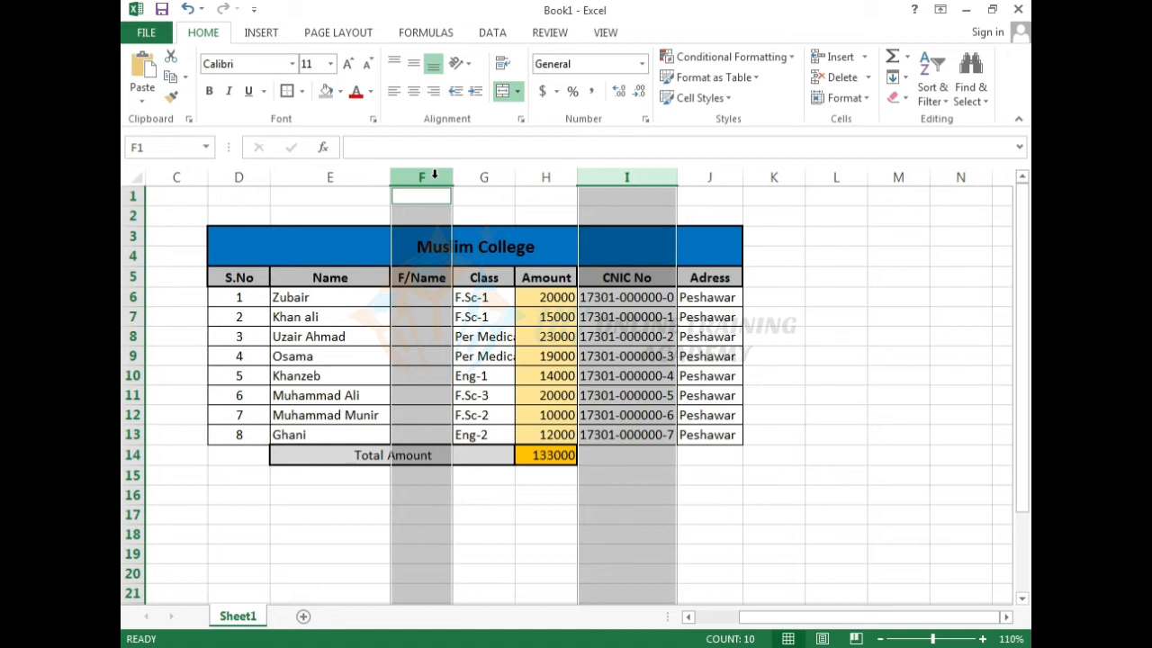
pyautogui.rightClick(435, 176)
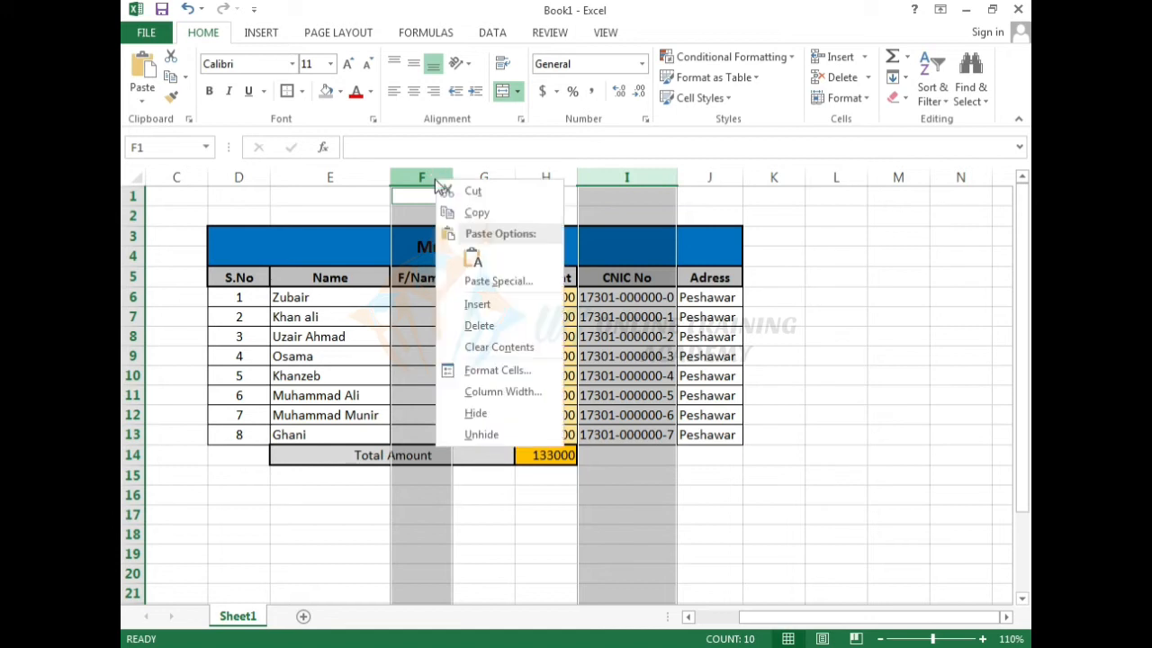
pyautogui.click(495, 416)
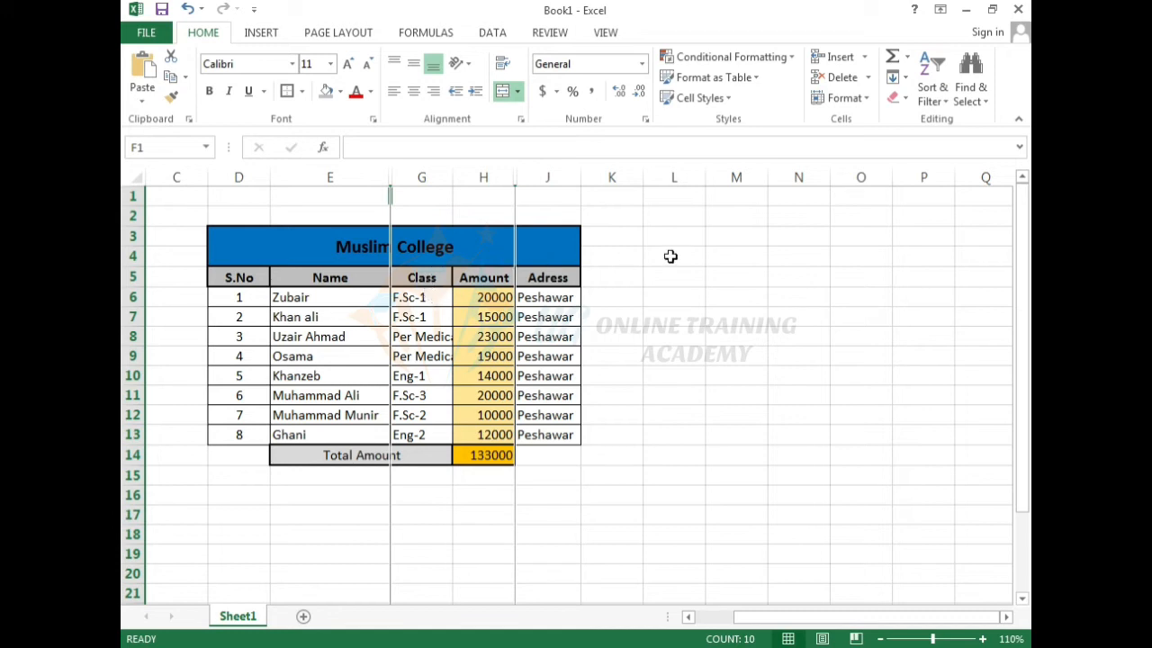
pyautogui.click(650, 311)
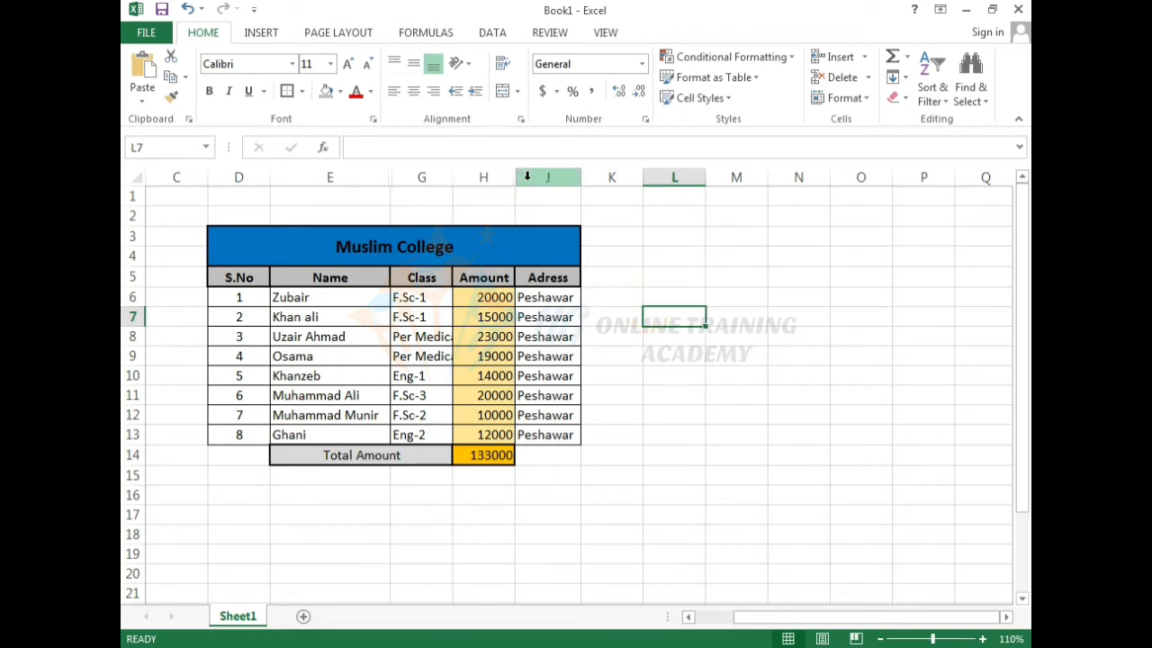
# Try to unhide the F/Name and CNIC No columns together, with columns H:J, G and E added separately to the selection.
pyautogui.moveTo(530, 174); pyautogui.dragTo(504, 175)
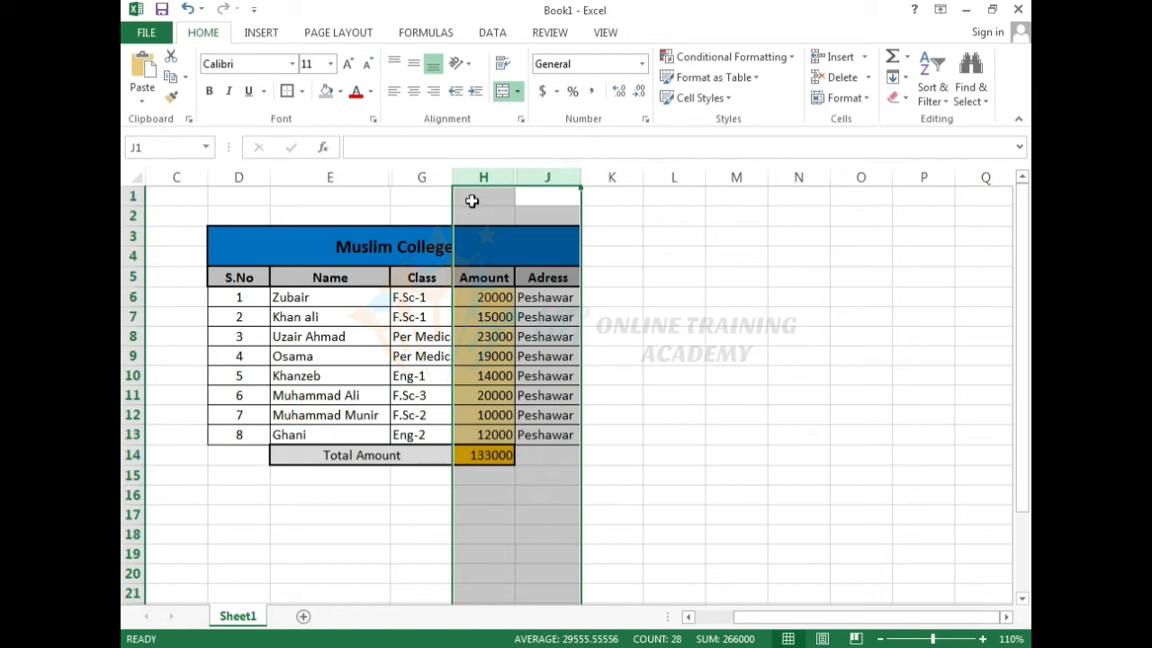
pyautogui.keyDown('ctrl'); pyautogui.click(402, 177); pyautogui.keyUp('ctrl')
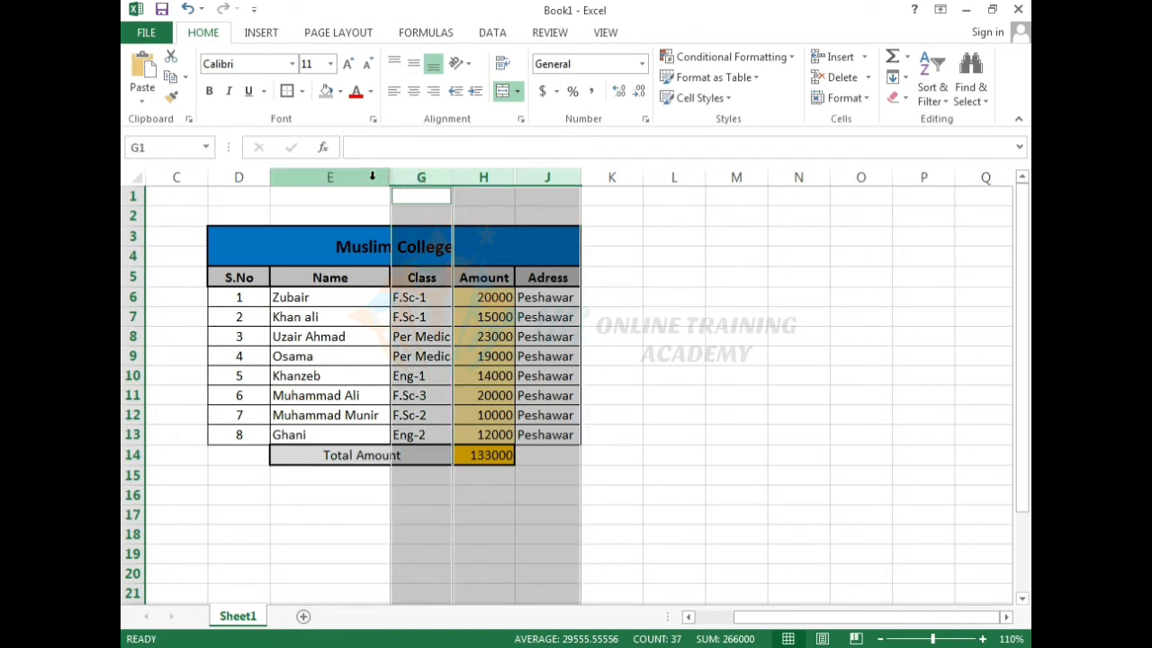
pyautogui.keyDown('ctrl'); pyautogui.click(371, 177); pyautogui.keyUp('ctrl')
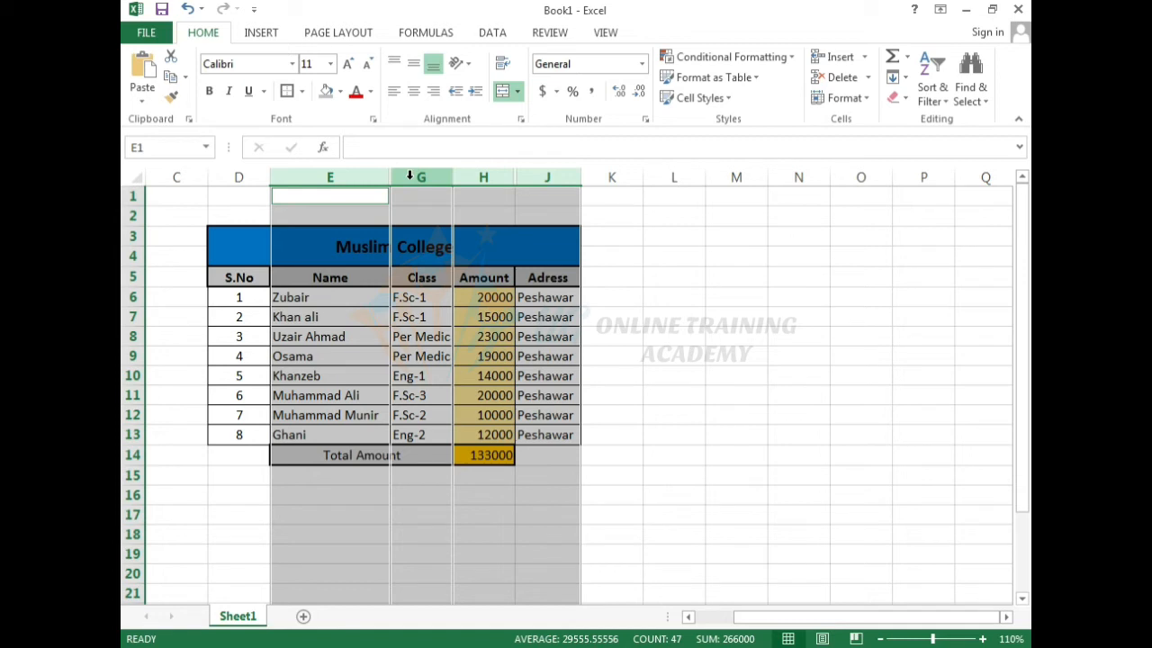
pyautogui.rightClick(410, 177)
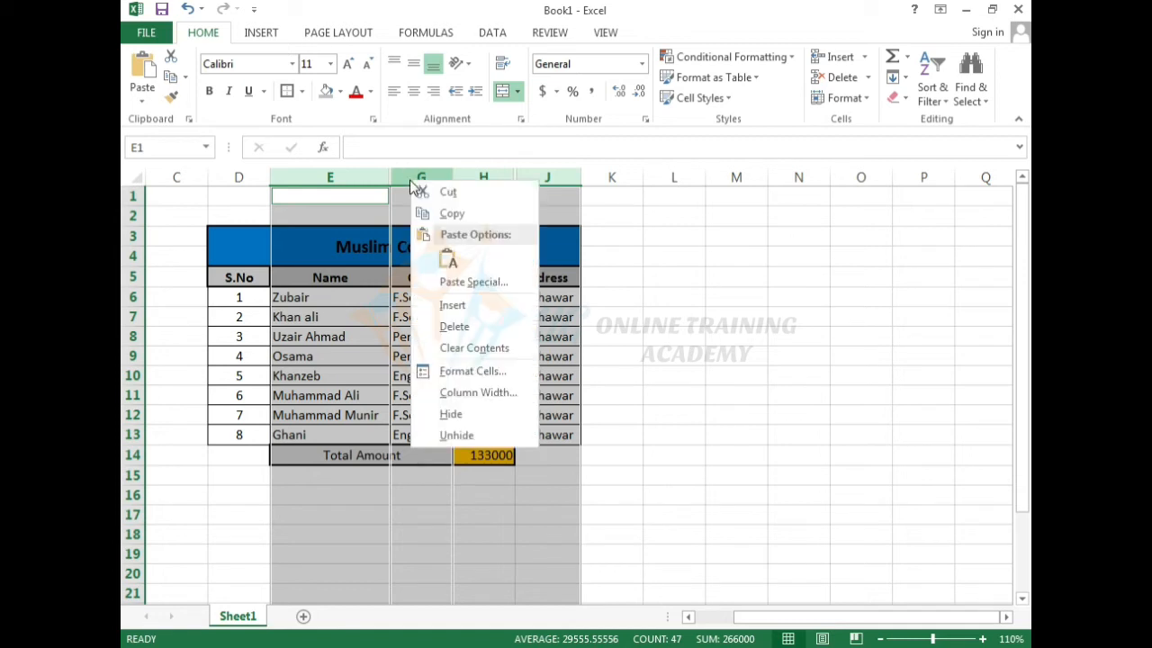
pyautogui.click(457, 436)
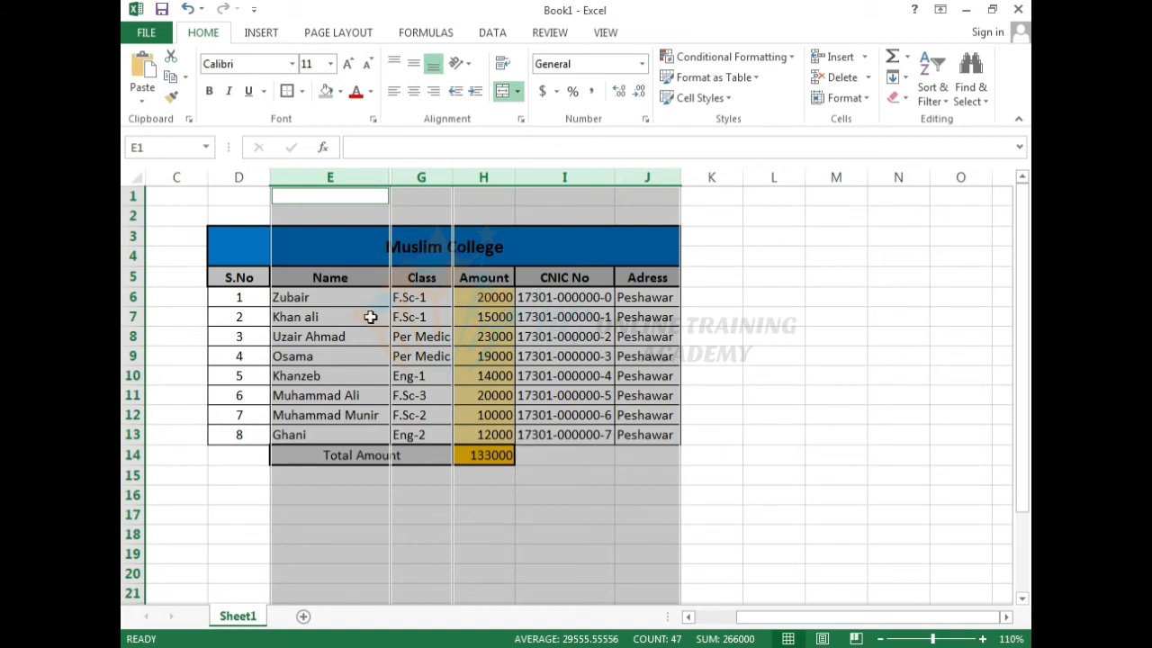
# Try to unhide the F/Name column by selecting only its neighbouring columns, E and G, and applying Unhide.
pyautogui.click(746, 340)
pyautogui.click(405, 177)
pyautogui.moveTo(377, 178); pyautogui.dragTo(396, 178)
pyautogui.rightClick(376, 182)
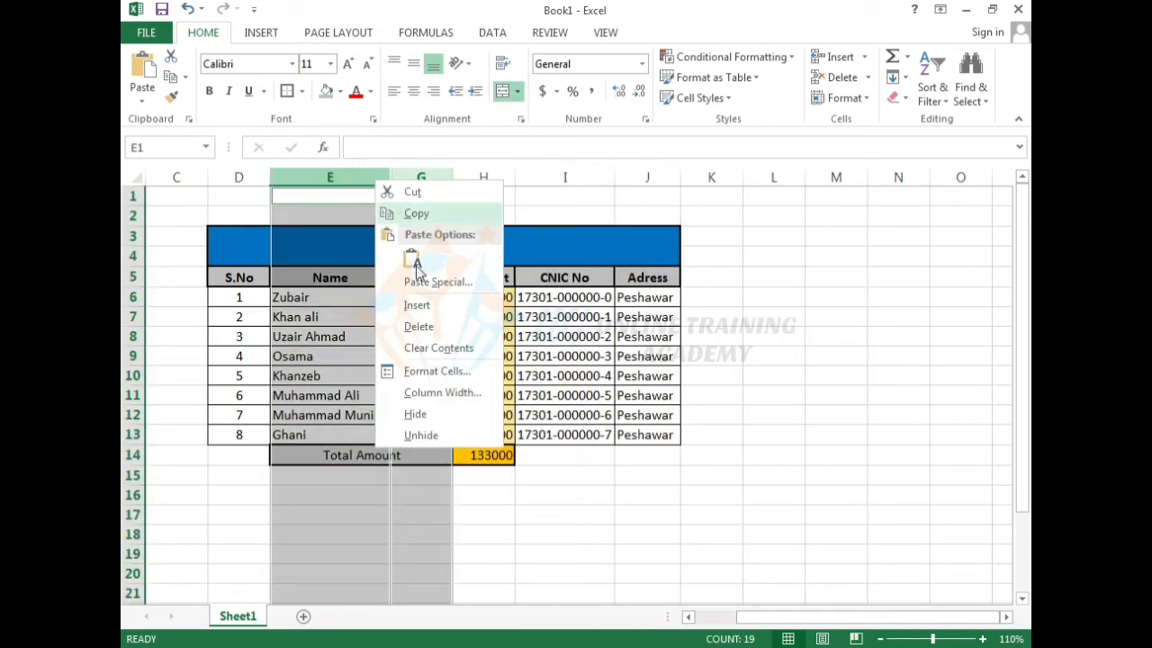
pyautogui.click(441, 433)
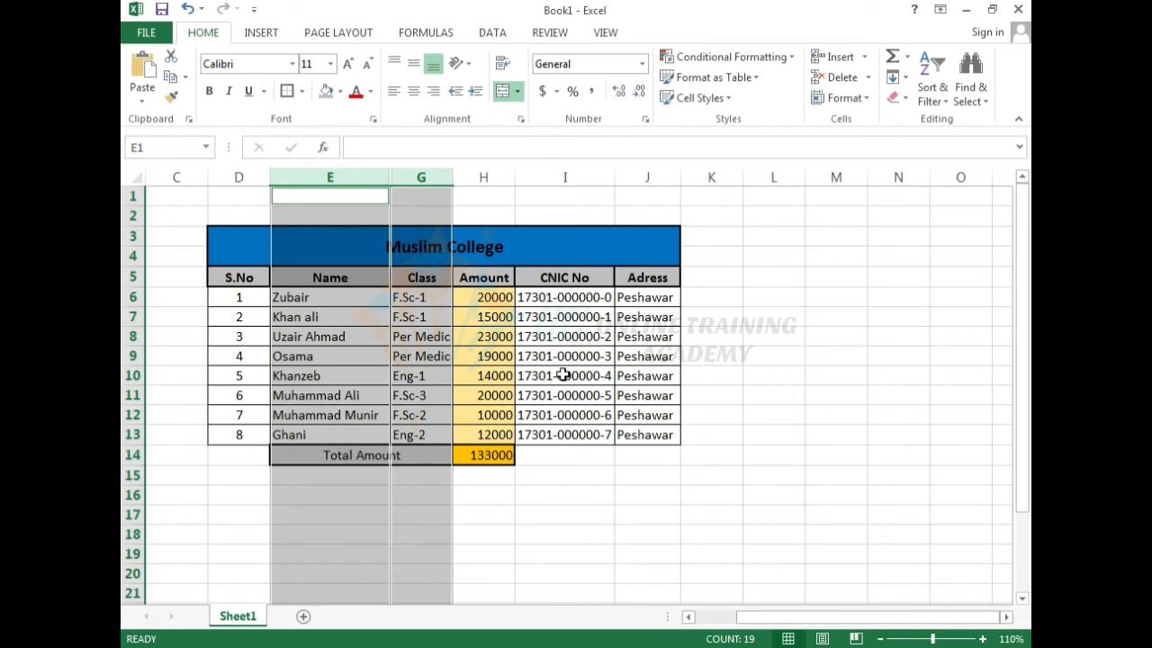
pyautogui.click(767, 369)
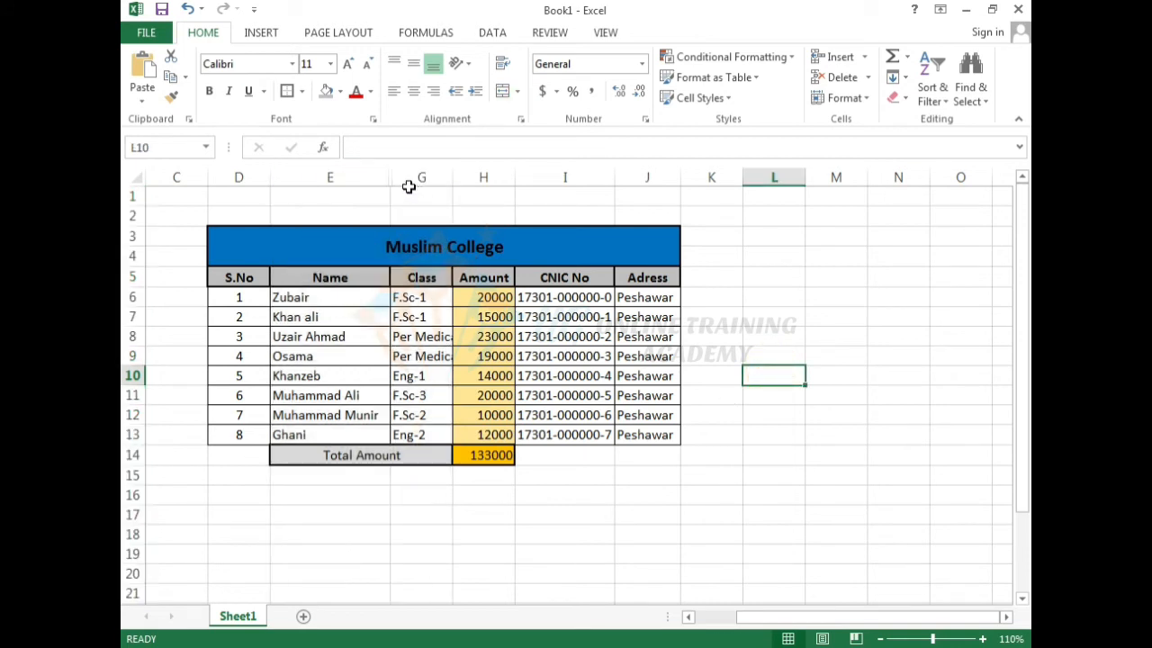
pyautogui.click(463, 500)
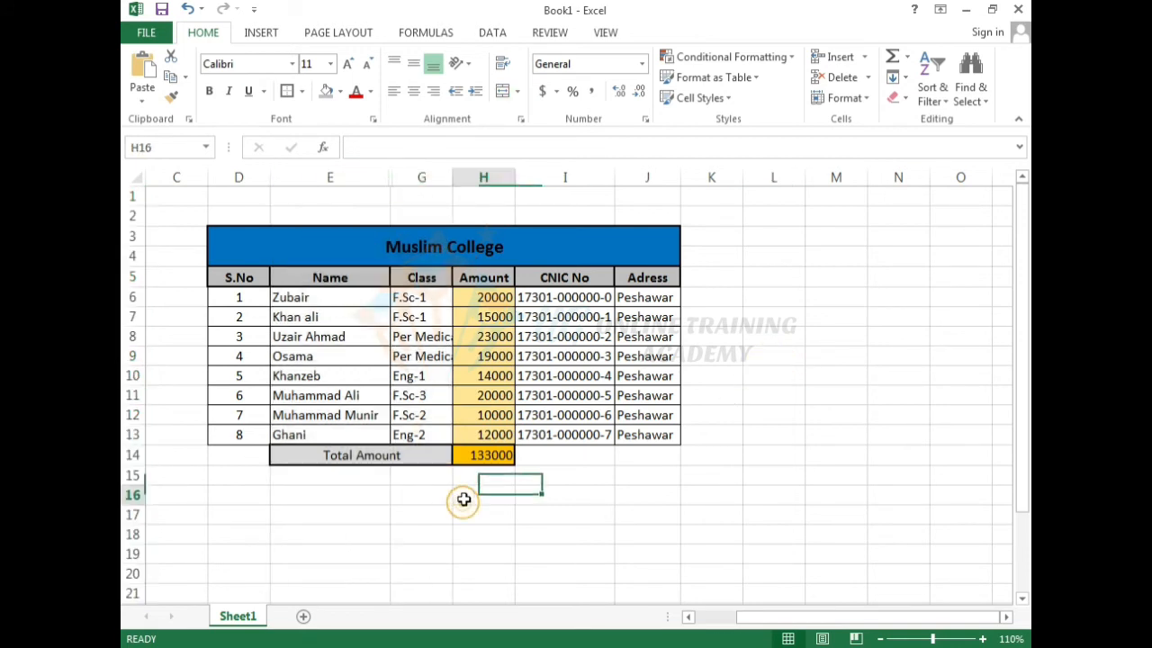
pyautogui.moveTo(427, 178); pyautogui.dragTo(389, 180)
pyautogui.rightClick(402, 184)
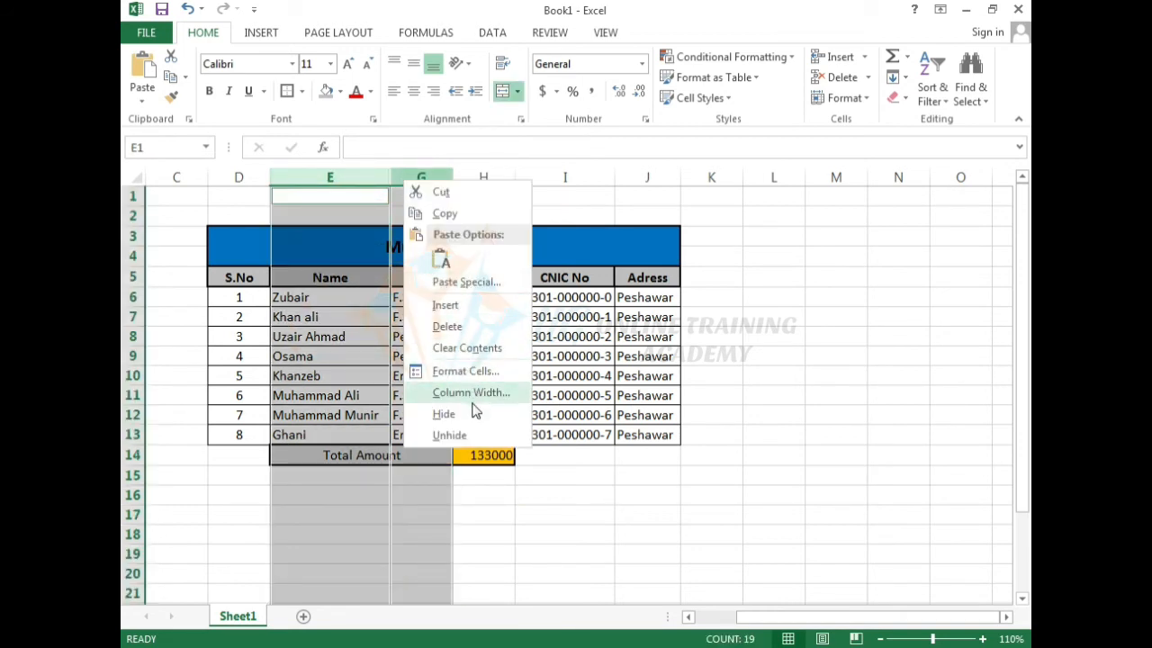
pyautogui.click(474, 435)
pyautogui.click(473, 514)
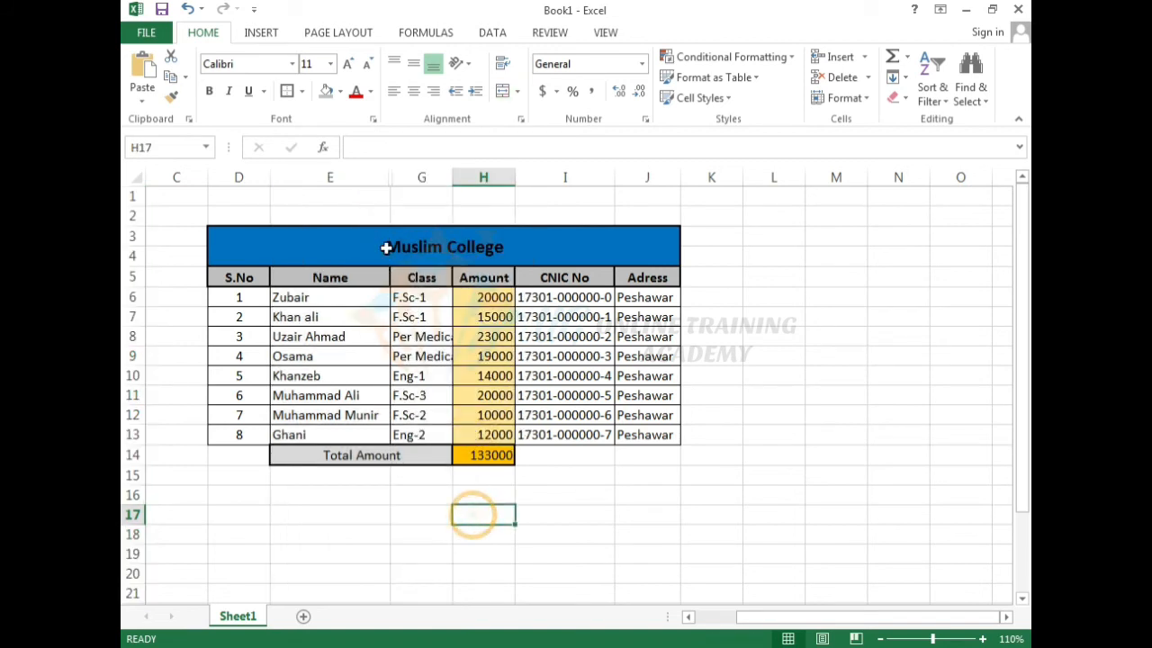
# Bring back the hidden F/Name column by widening it from the boundary between columns E and G to about 9.00.
pyautogui.moveTo(391, 181); pyautogui.dragTo(457, 180)
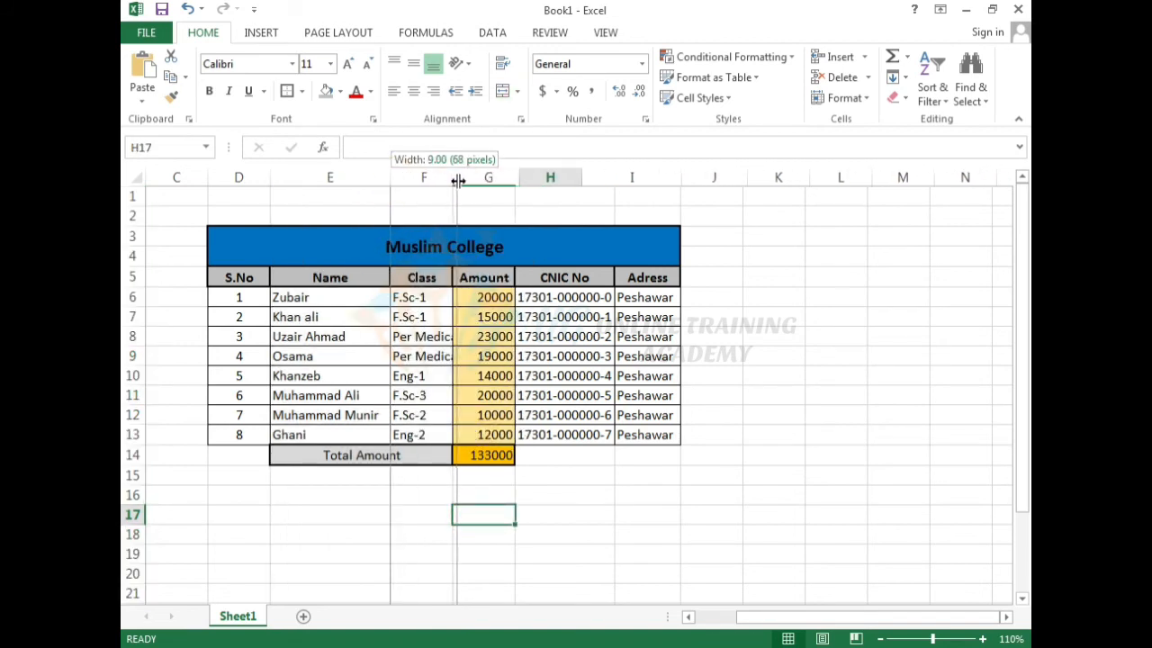
pyautogui.moveTo(430, 507); pyautogui.dragTo(430, 495)
# Enter the fathers' names for the first two students in cells F6 and F7 of the F/Name column.
pyautogui.click(412, 302)
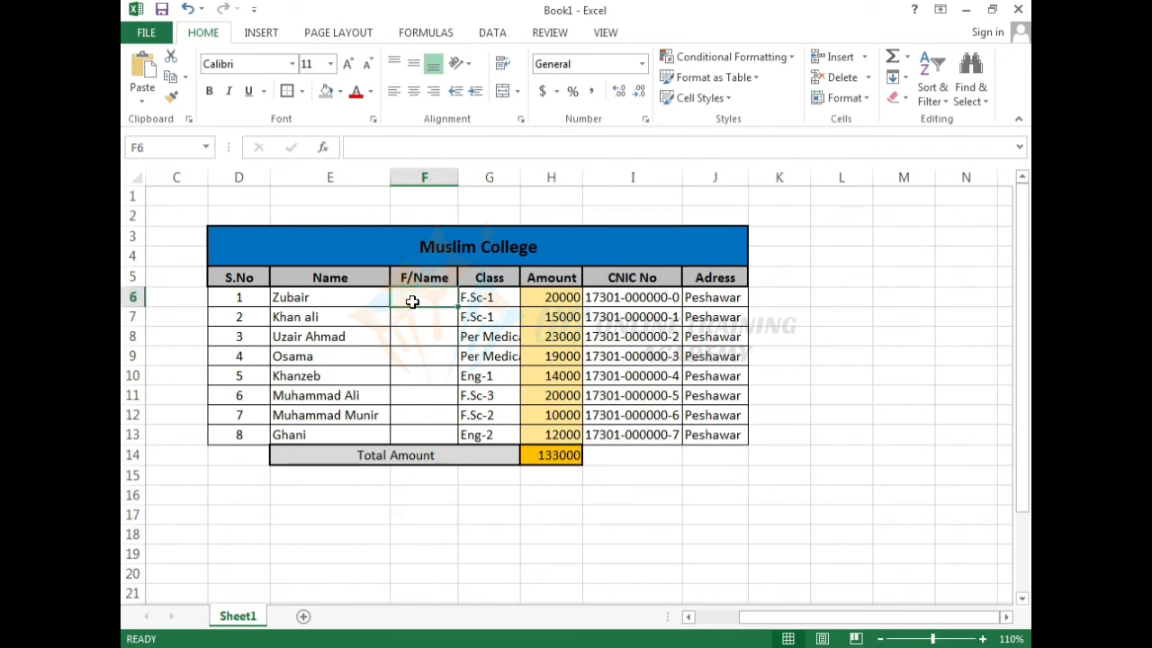
pyautogui.write('Usman')
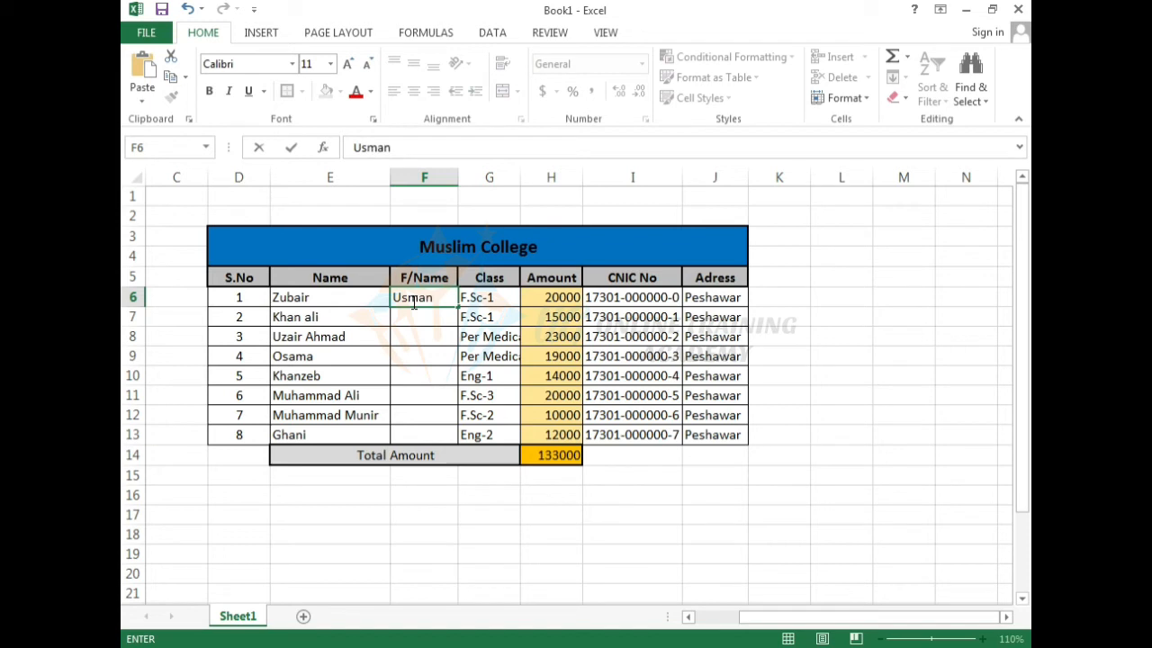
pyautogui.press('Return')
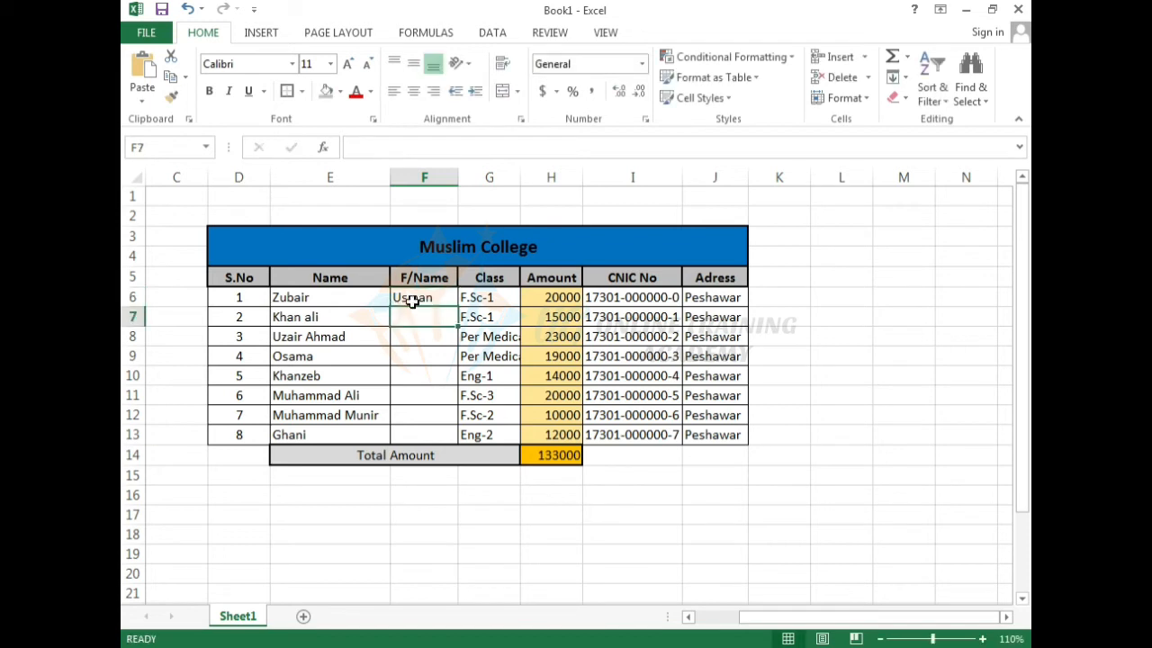
pyautogui.write('Khan')
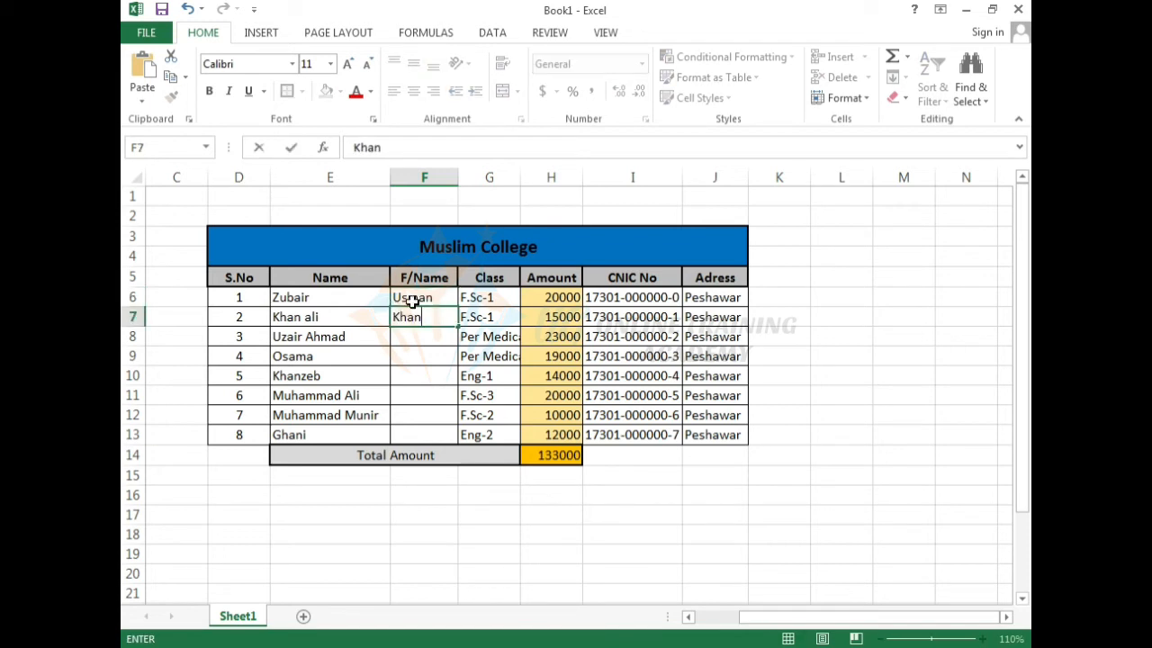
pyautogui.press('BackSpace')
pyautogui.press('BackSpace')
pyautogui.write('Usm')
pyautogui.press('BackSpace')
pyautogui.press('BackSpace')
pyautogui.press('BackSpace')
pyautogui.press('BackSpace')
pyautogui.write('Ali')
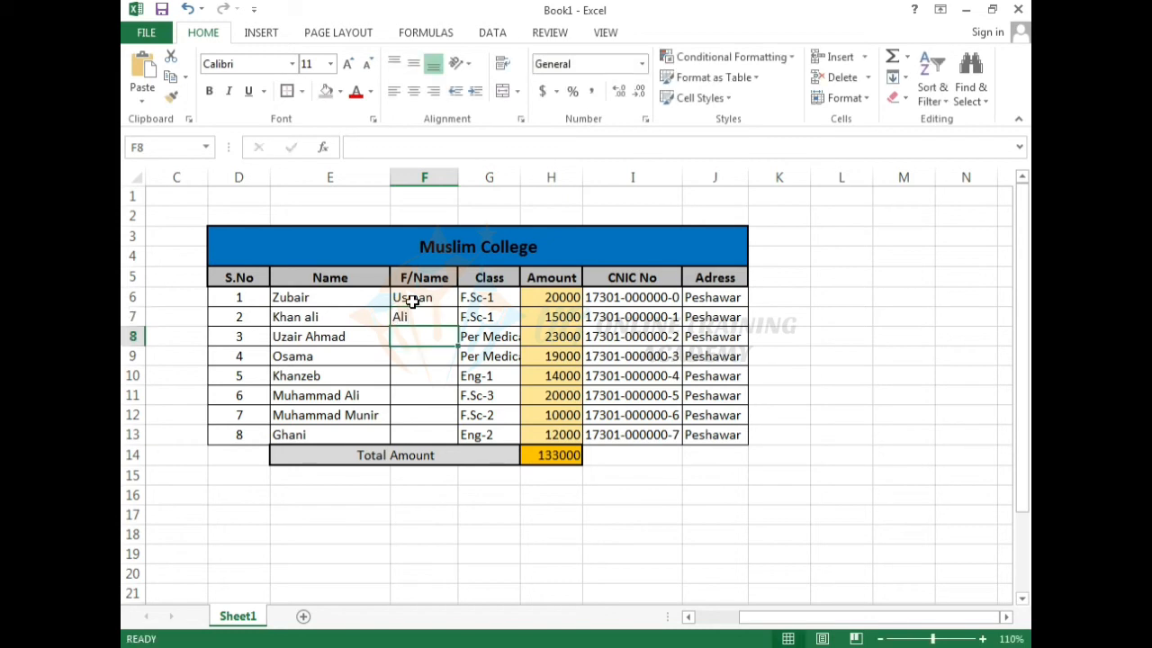
# Hide the F/Name column, F, so that Class directly follows Name.
pyautogui.click(428, 190)
pyautogui.rightClick(428, 190)
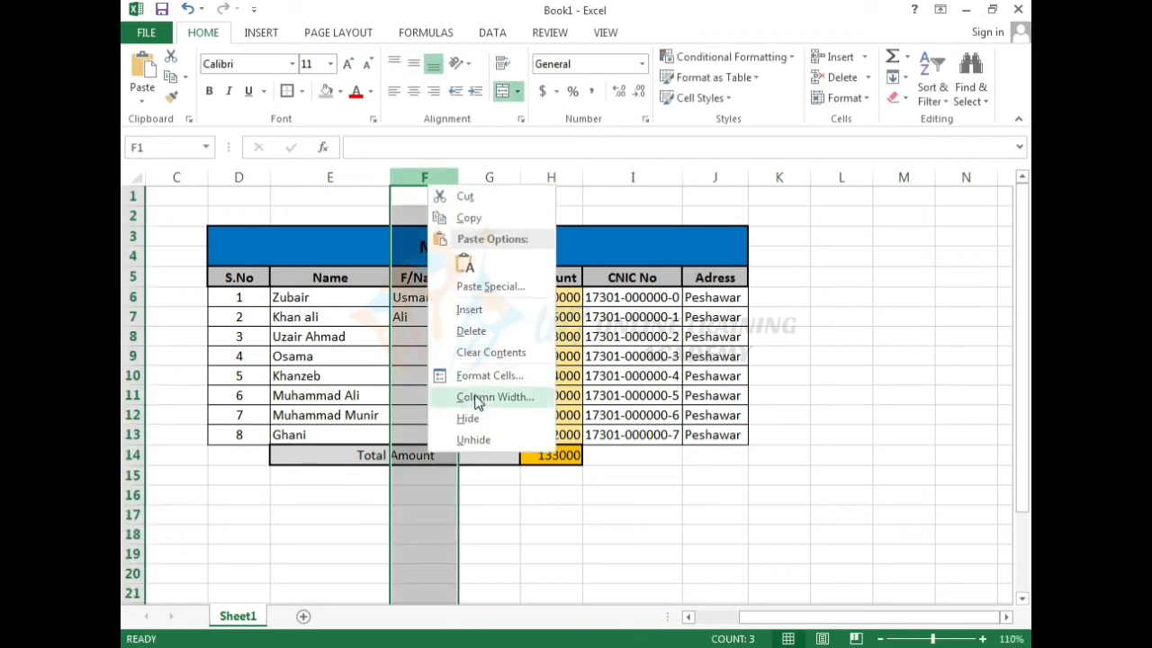
pyautogui.click(475, 417)
# Unhide the F/Name column with the columns on both sides of it, G and E, selected together.
pyautogui.moveTo(416, 177); pyautogui.dragTo(375, 179)
pyautogui.rightClick(380, 180)
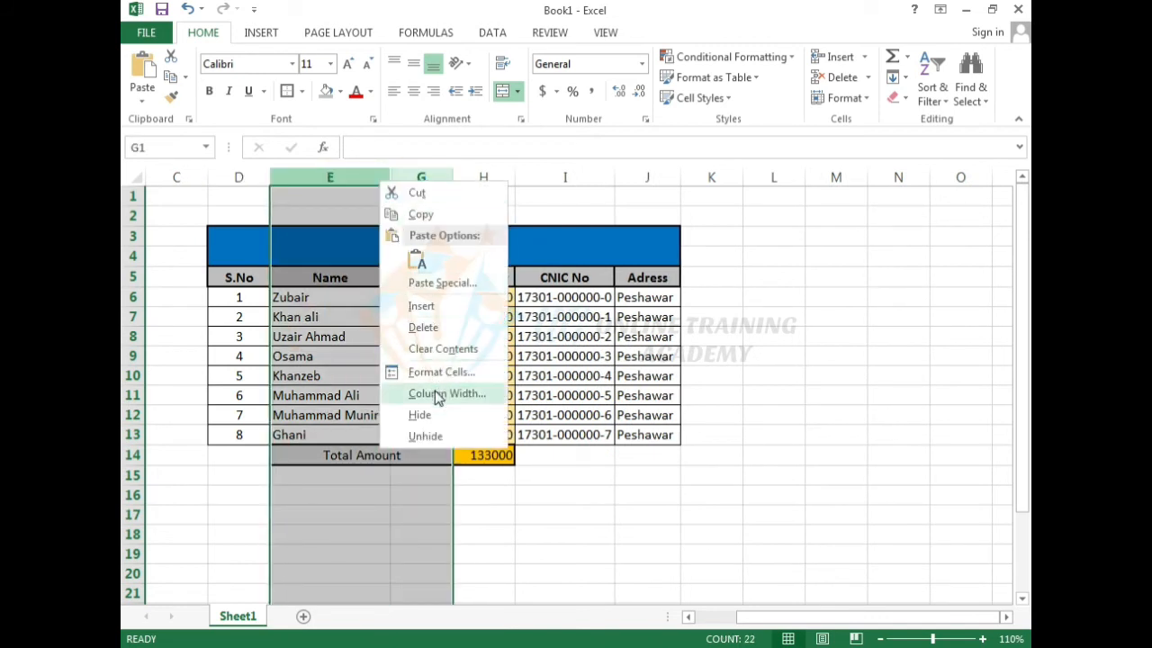
pyautogui.click(432, 435)
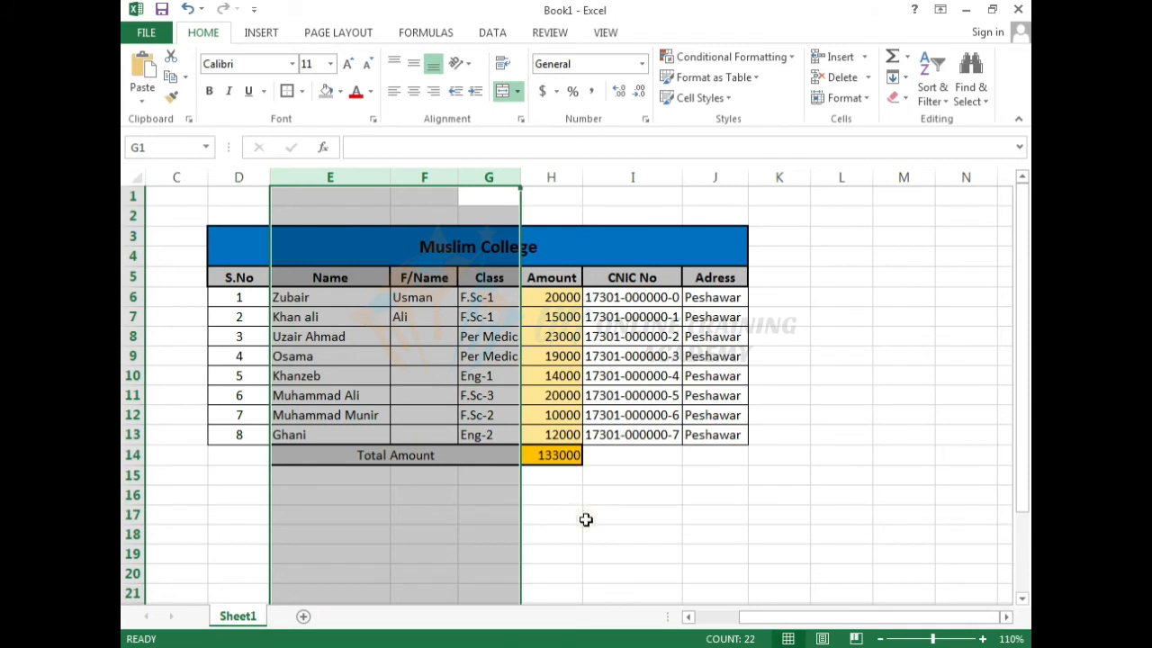
pyautogui.click(586, 517)
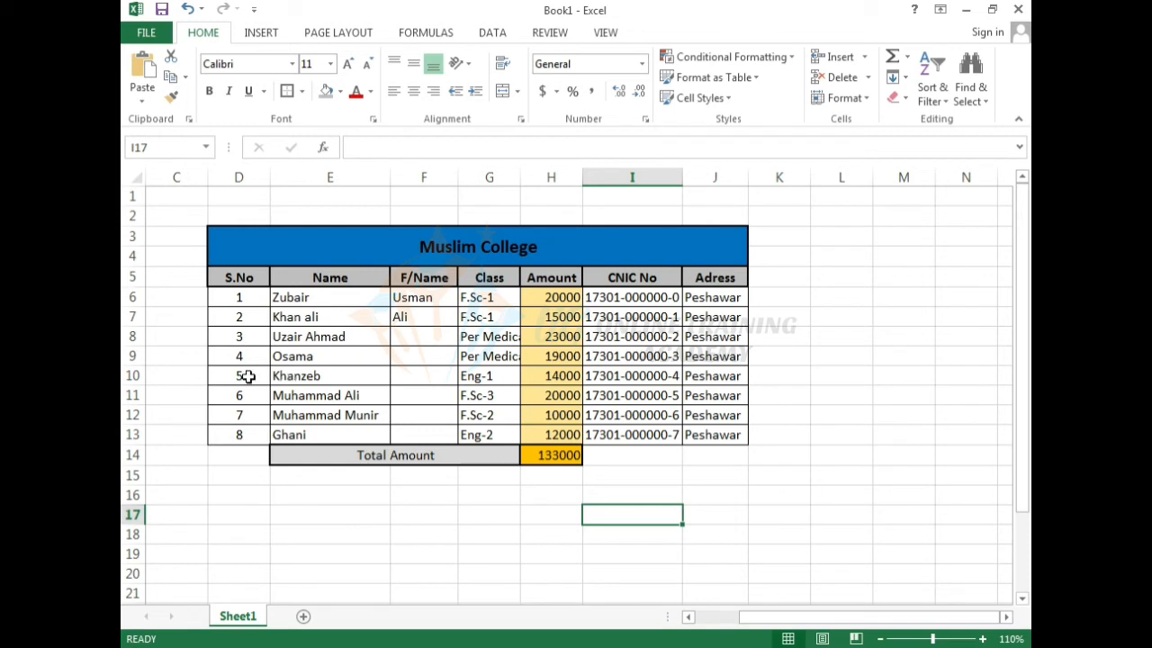
# Hide row 10, the record with serial number 5, in the Muslim College table.
pyautogui.click(133, 375)
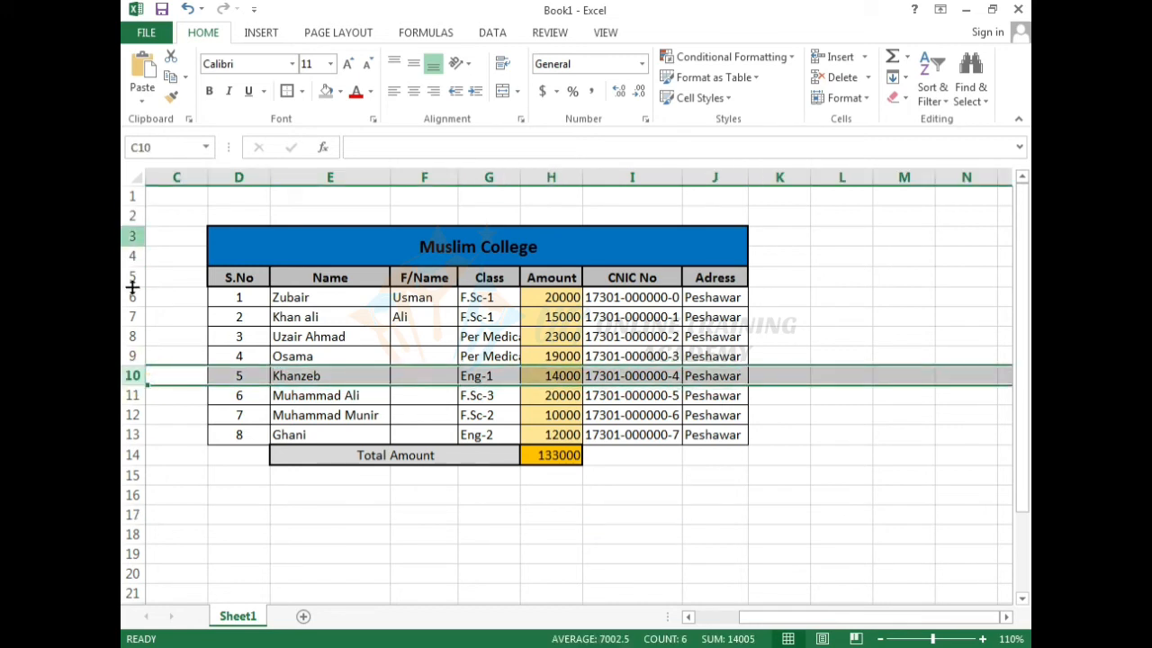
pyautogui.rightClick(132, 375)
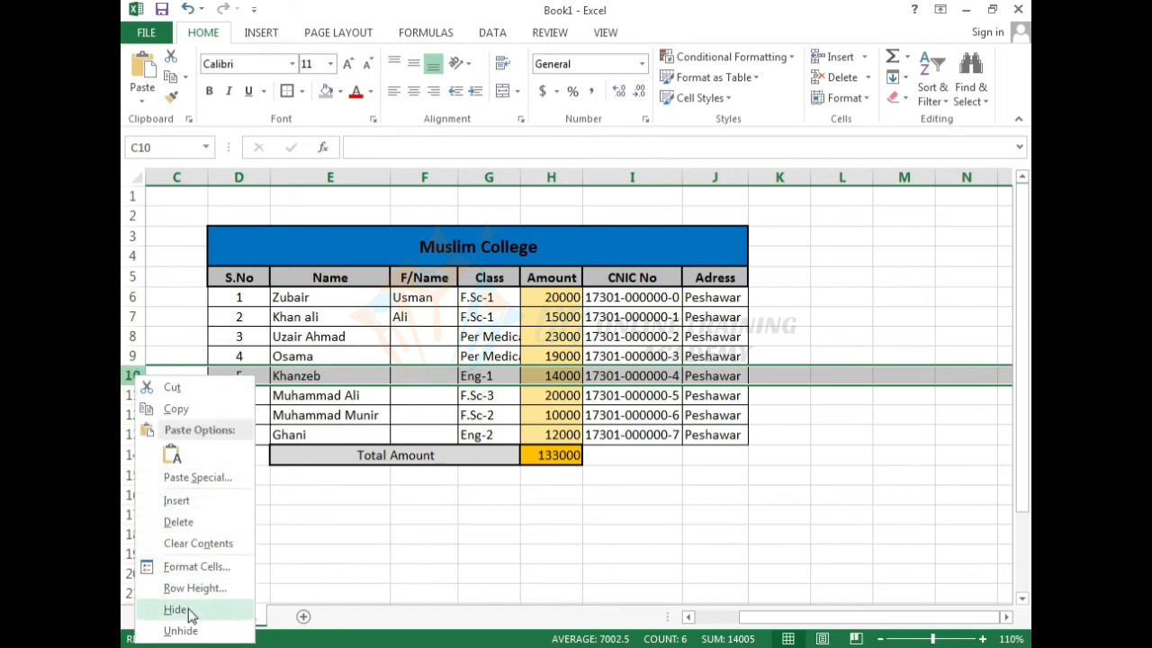
pyautogui.click(340, 529)
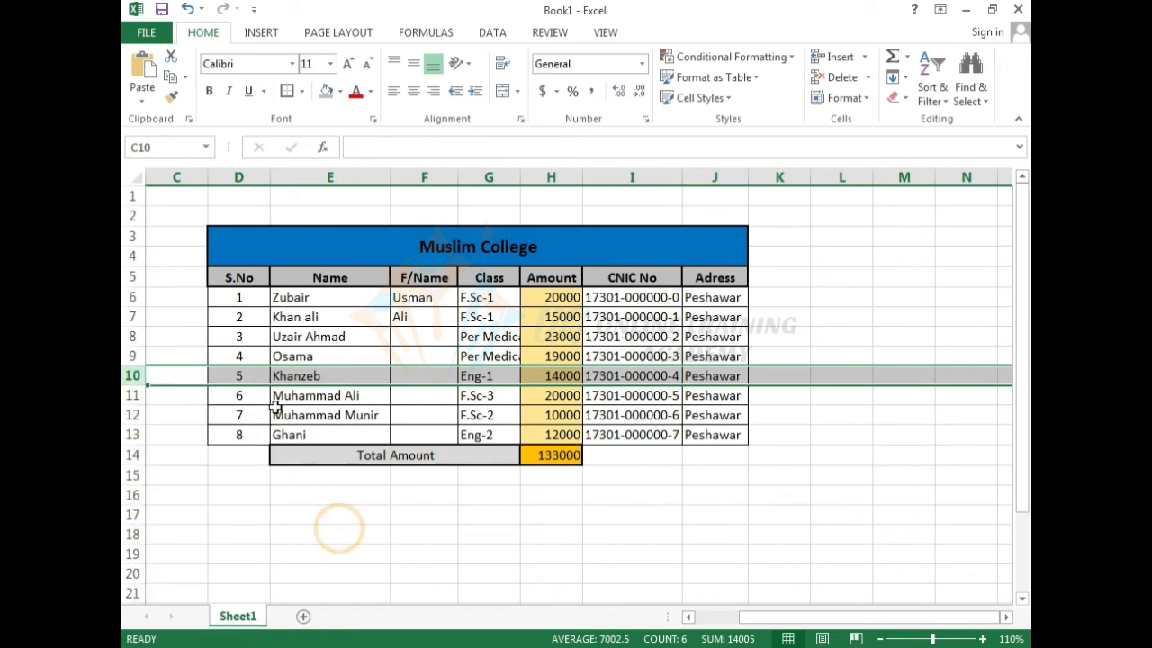
pyautogui.rightClick(132, 375)
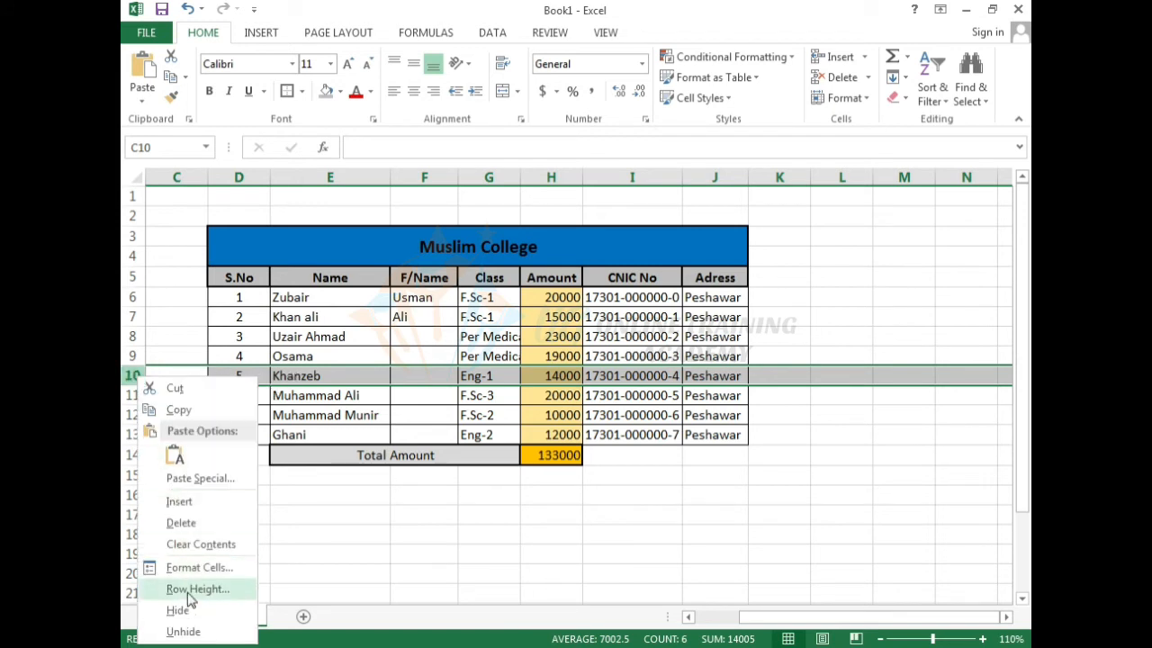
pyautogui.click(177, 611)
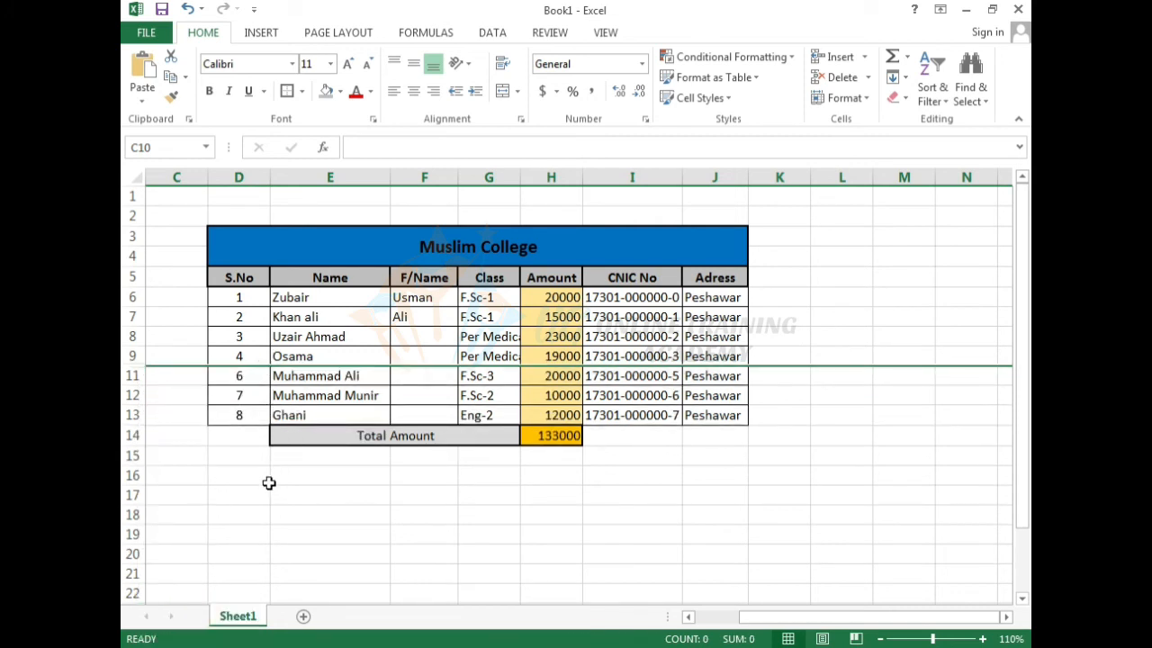
pyautogui.click(256, 484)
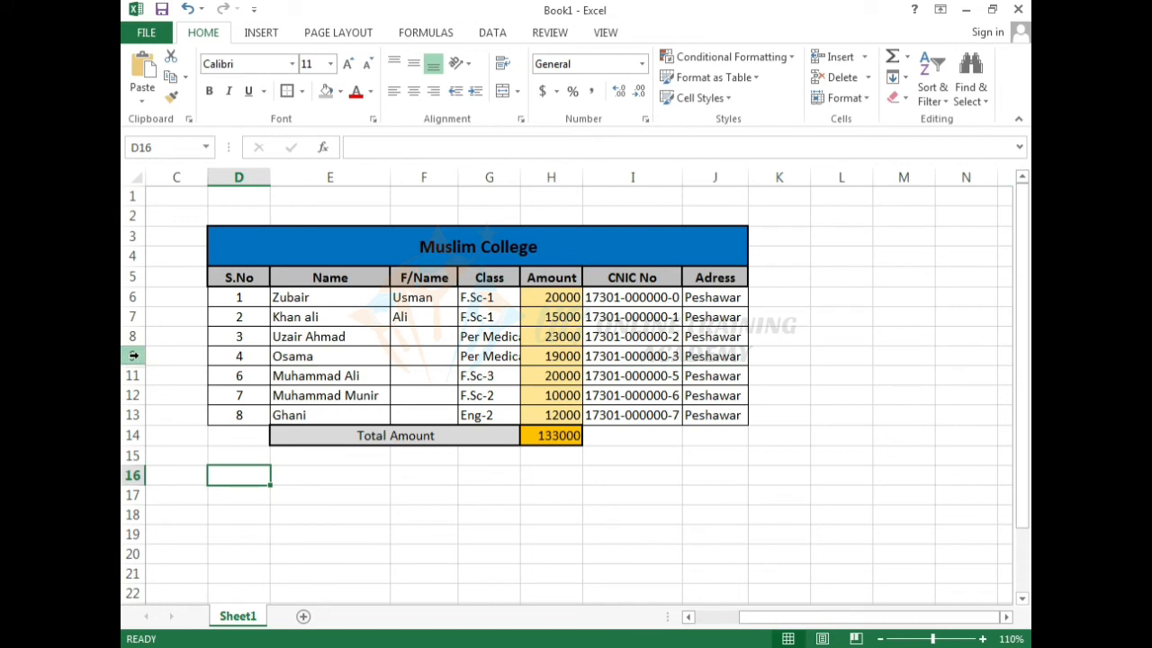
# Unhide row 10 with its neighbouring rows, 9 and 11, selected together.
pyautogui.click(133, 355)
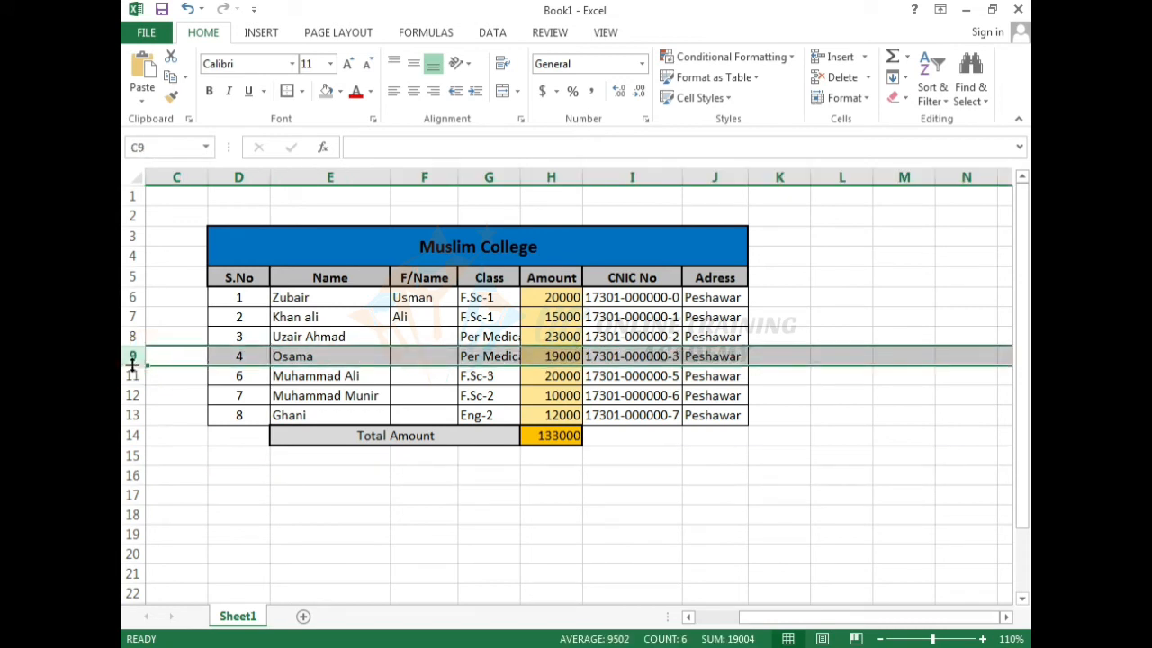
pyautogui.moveTo(133, 356); pyautogui.dragTo(133, 375)
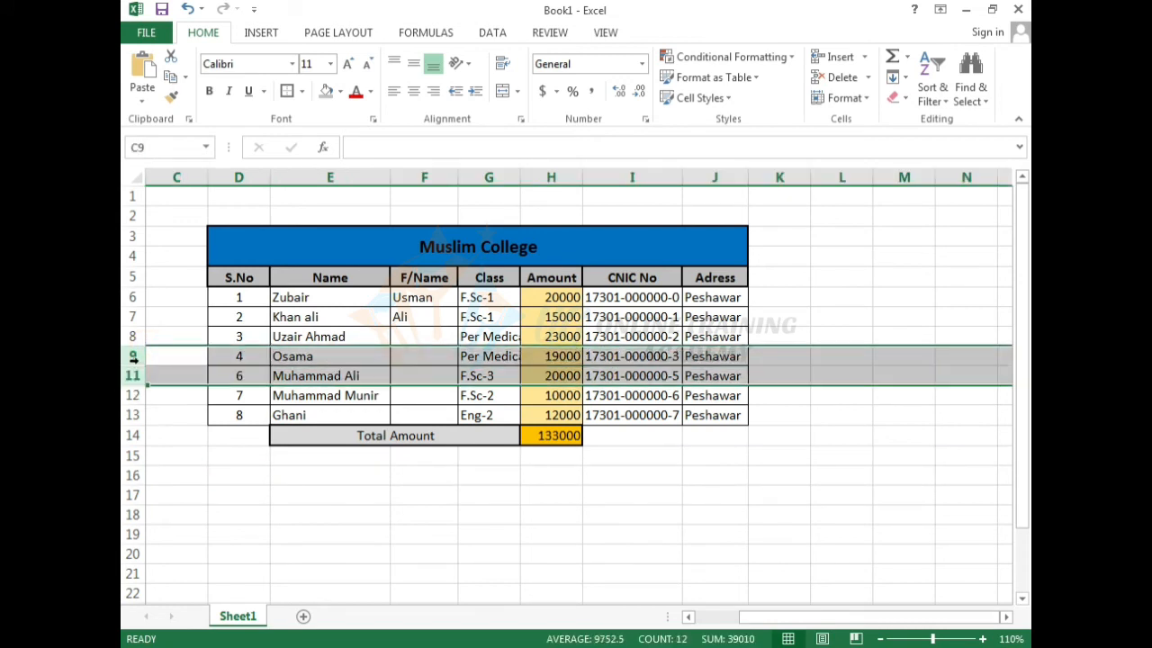
pyautogui.rightClick(133, 356)
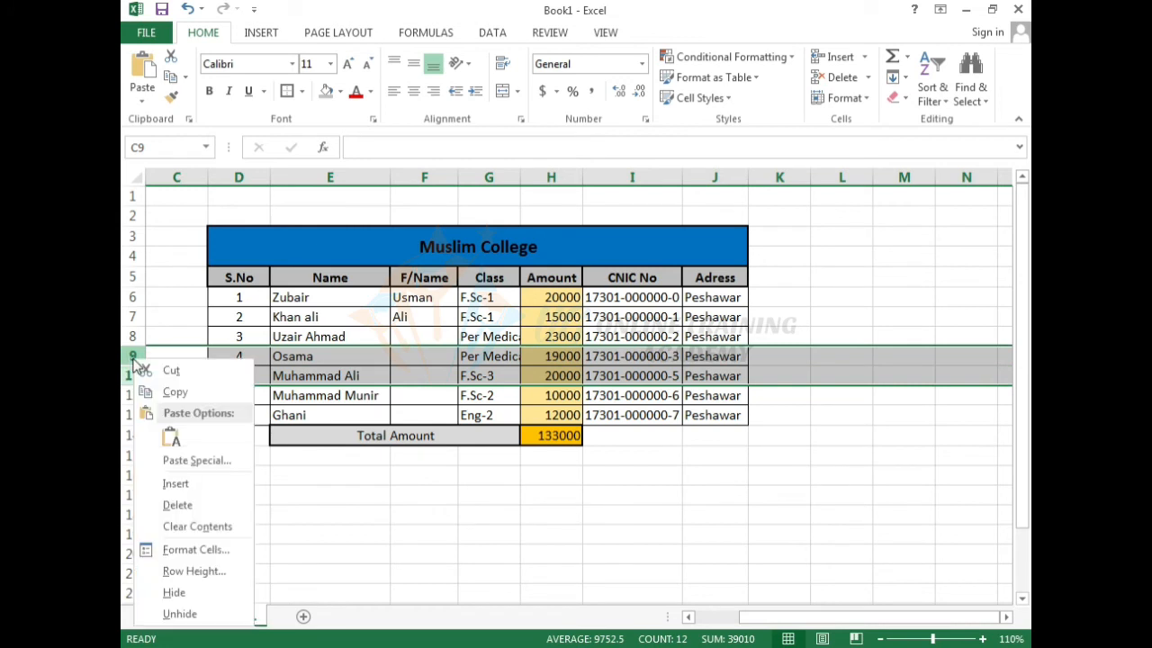
pyautogui.click(187, 616)
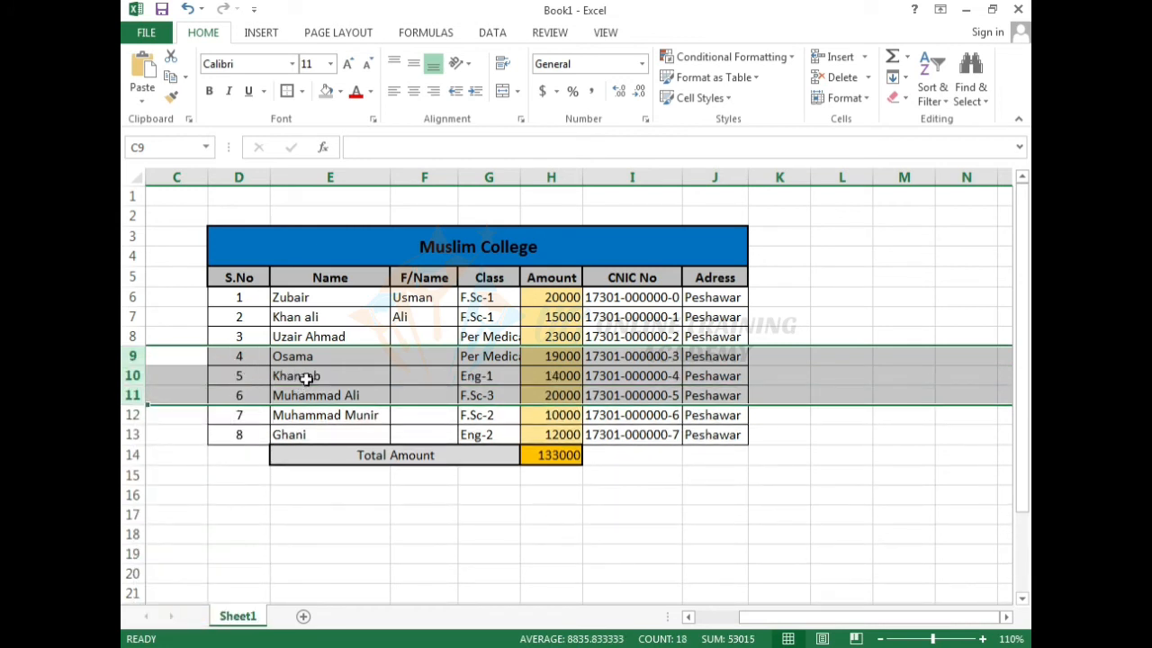
pyautogui.click(297, 376)
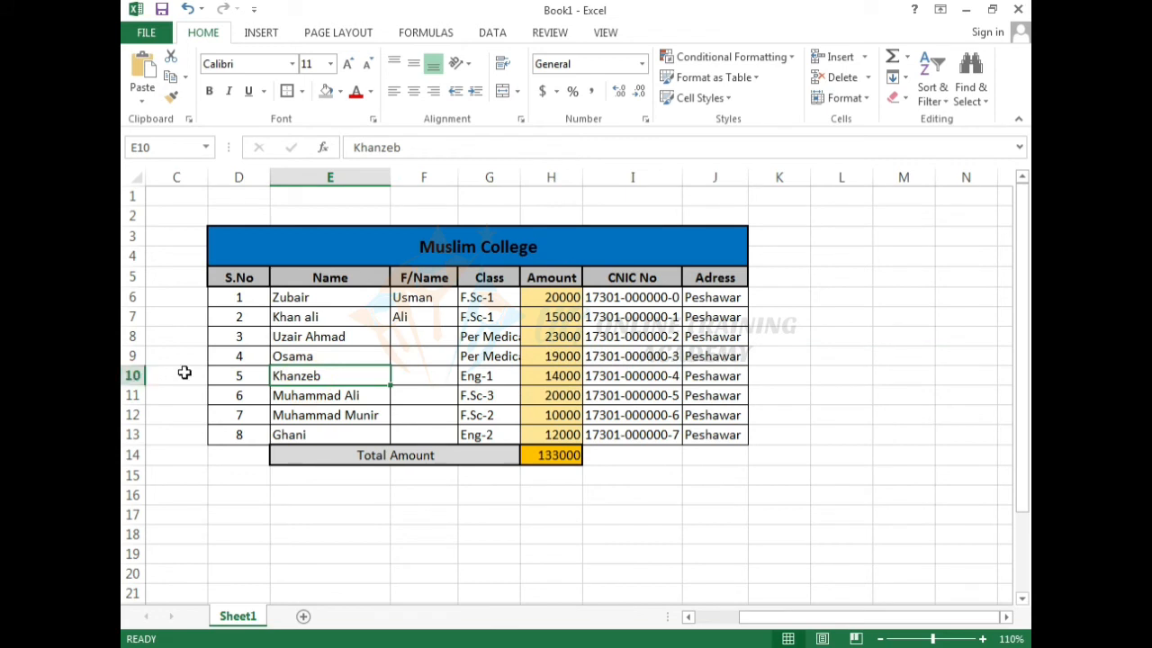
# Hide the non-adjacent rows 8 and 12 together in one operation.
pyautogui.click(133, 337)
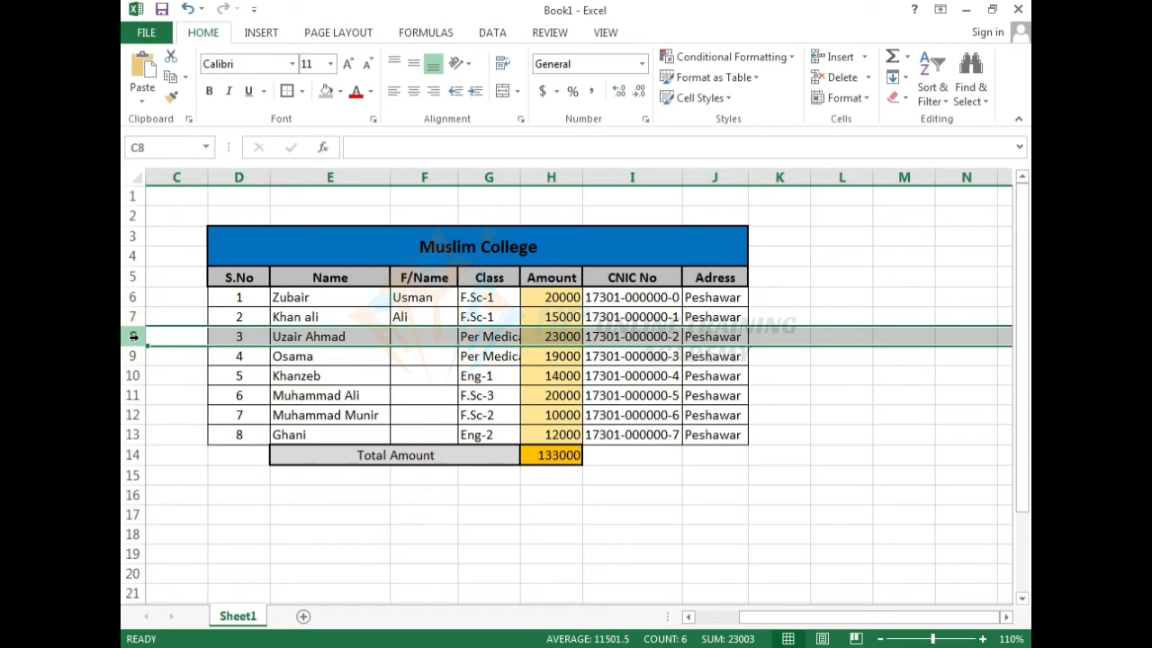
pyautogui.keyDown('ctrl'); pyautogui.click(132, 415); pyautogui.keyUp('ctrl')
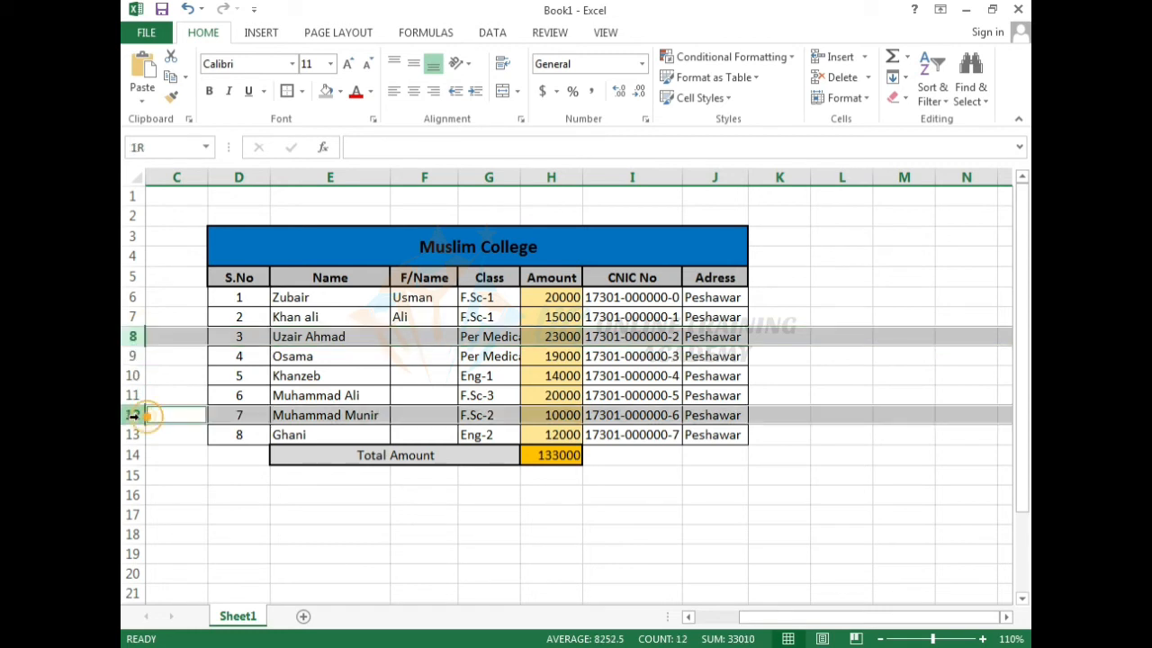
pyautogui.rightClick(132, 414)
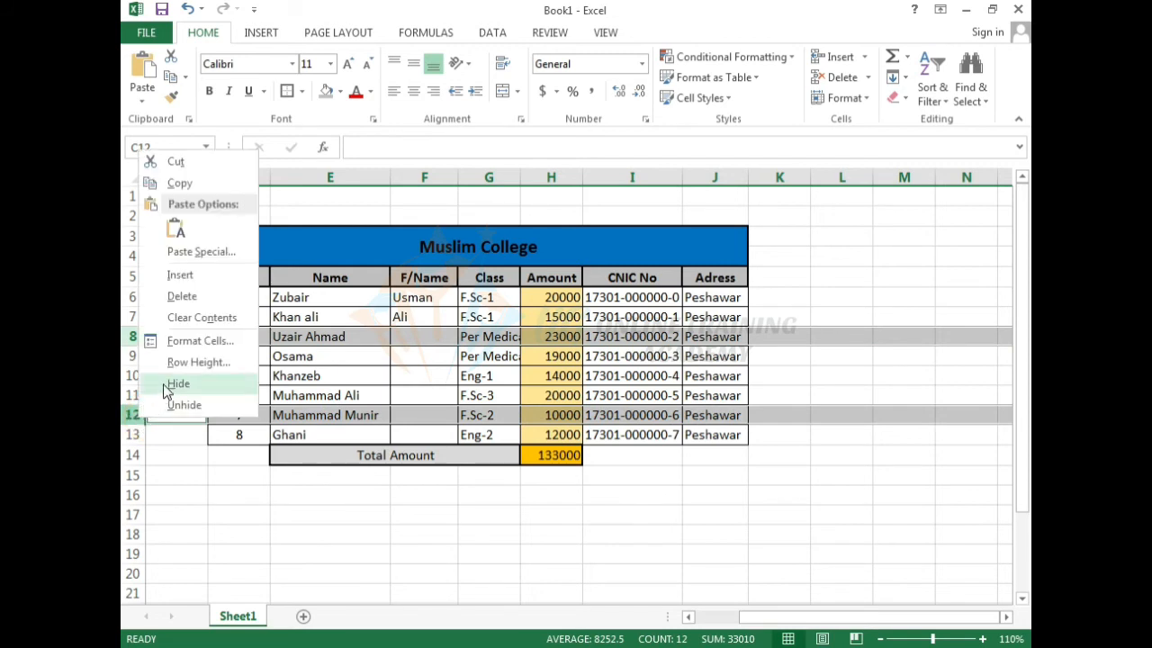
pyautogui.click(165, 383)
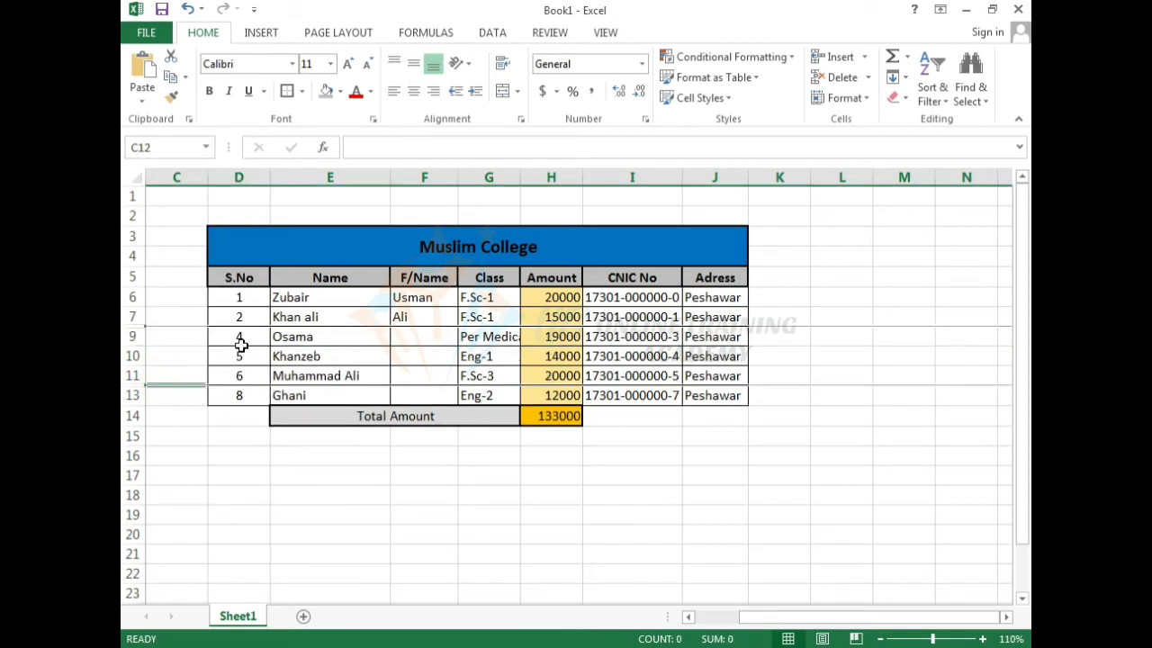
pyautogui.click(204, 471)
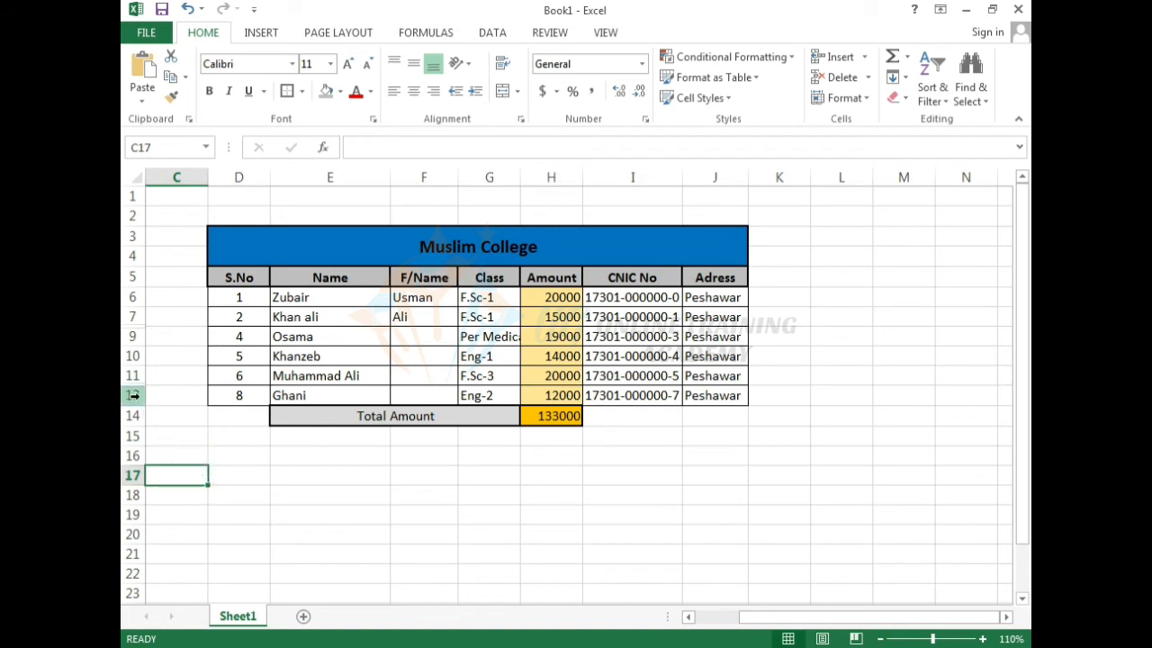
# Unhide row 12 with its neighbouring rows 11 and 13 selected, along with separately selected rows 7 and 9.
pyautogui.moveTo(133, 395); pyautogui.dragTo(133, 377)
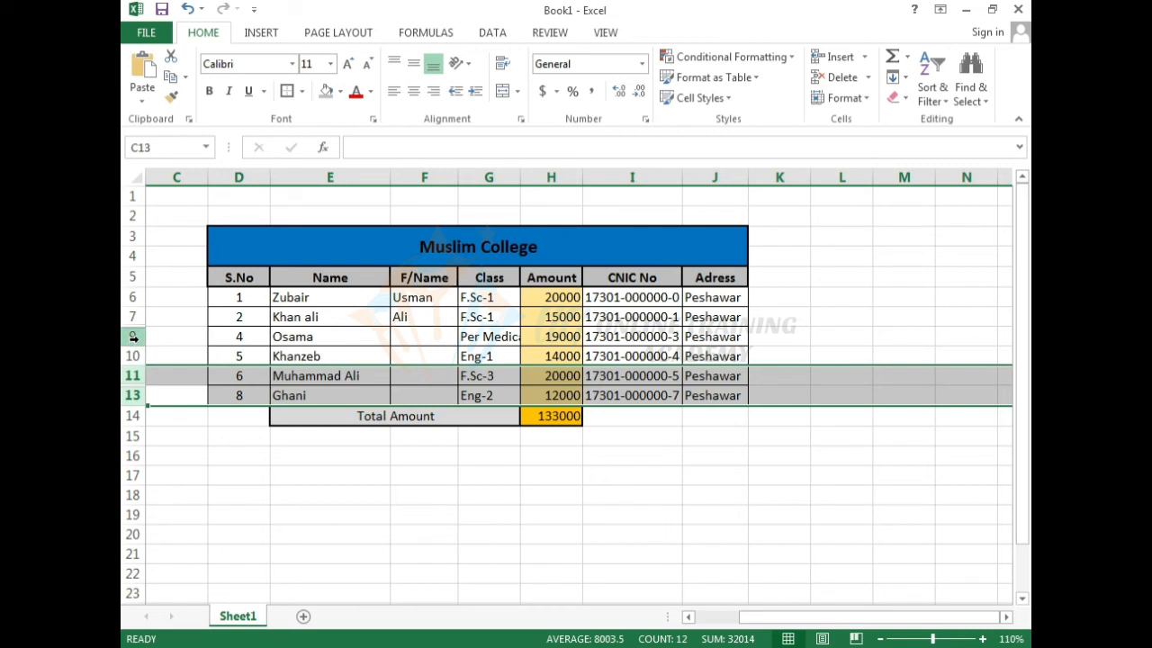
pyautogui.keyDown('ctrl'); pyautogui.click(133, 336); pyautogui.keyUp('ctrl')
pyautogui.keyDown('ctrl'); pyautogui.click(132, 317); pyautogui.keyUp('ctrl')
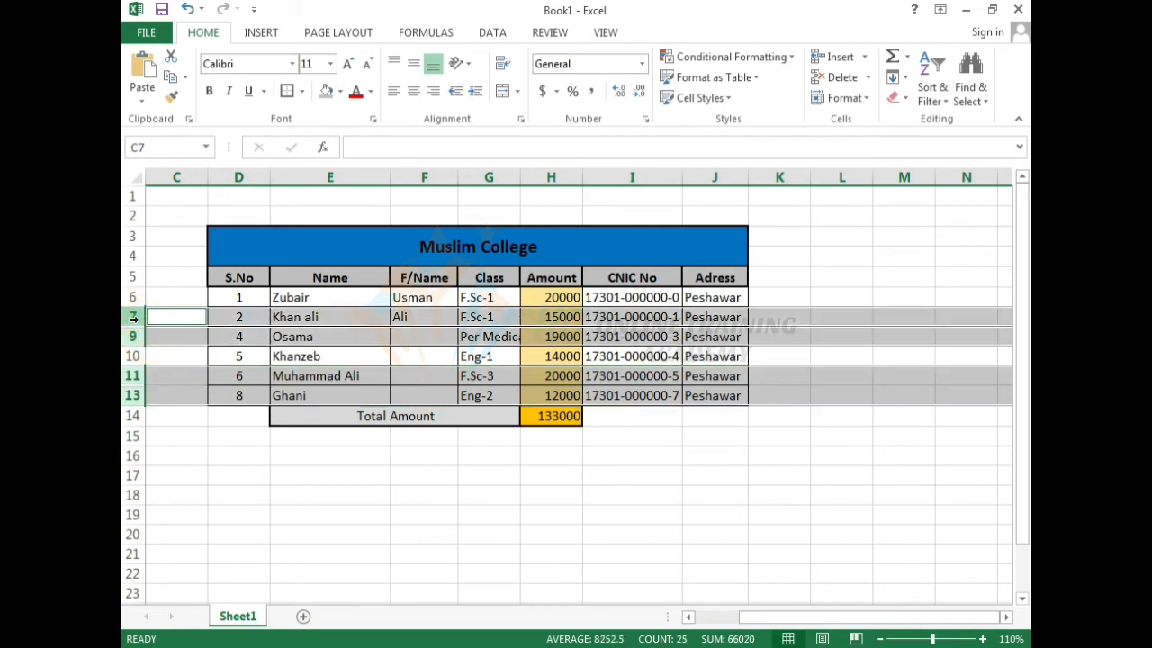
pyautogui.rightClick(132, 317)
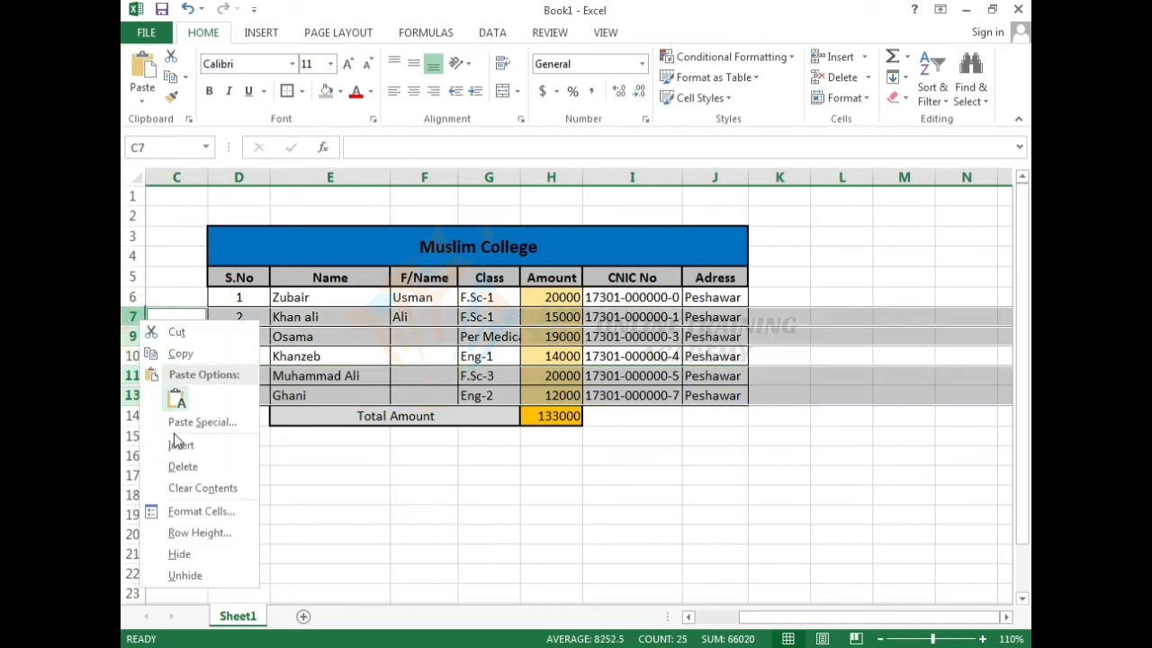
pyautogui.click(185, 576)
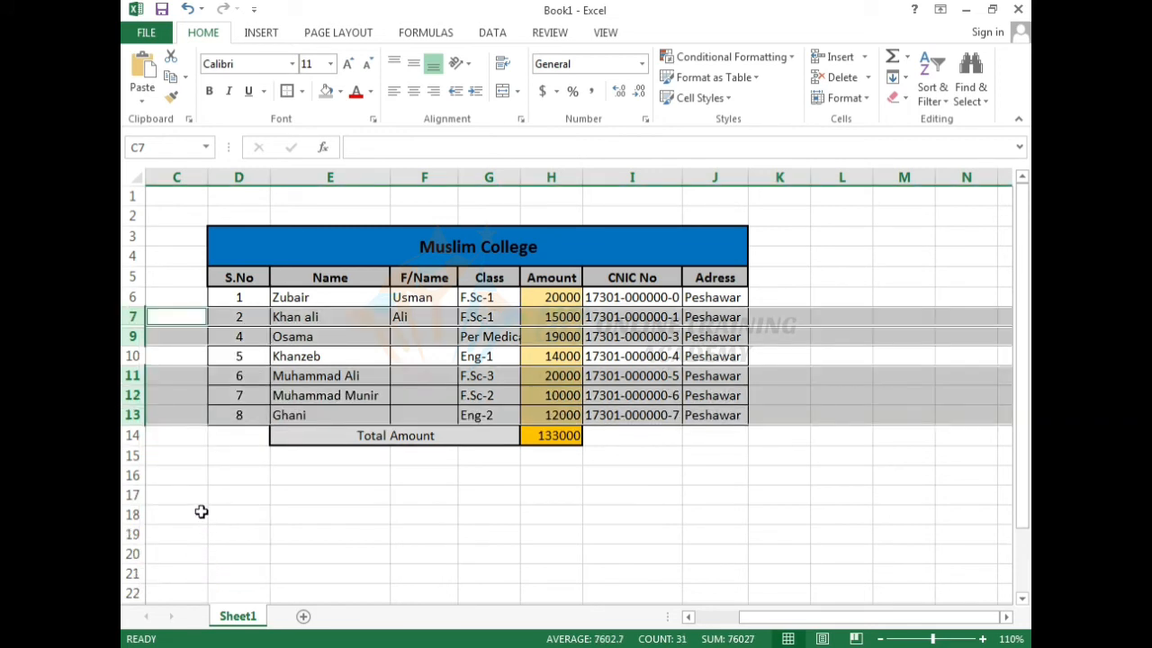
pyautogui.click(201, 500)
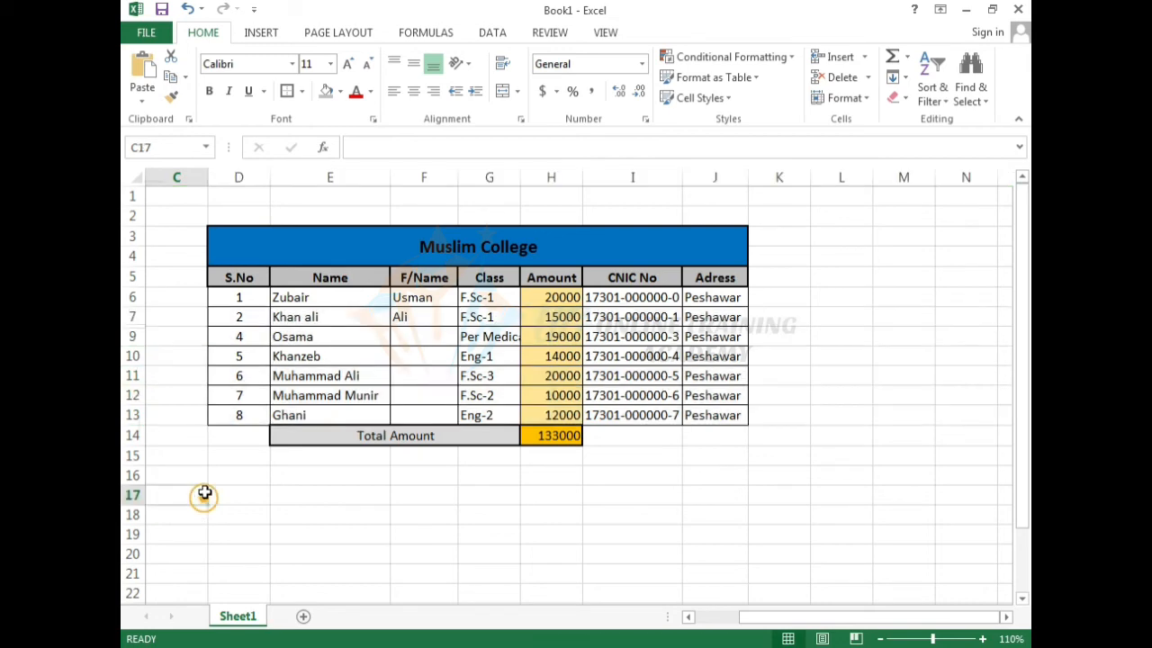
# Unhide row 8 with its neighbouring rows, 7 and 9, selected as one continuous range.
pyautogui.moveTo(134, 337); pyautogui.dragTo(138, 320)
pyautogui.rightClick(138, 324)
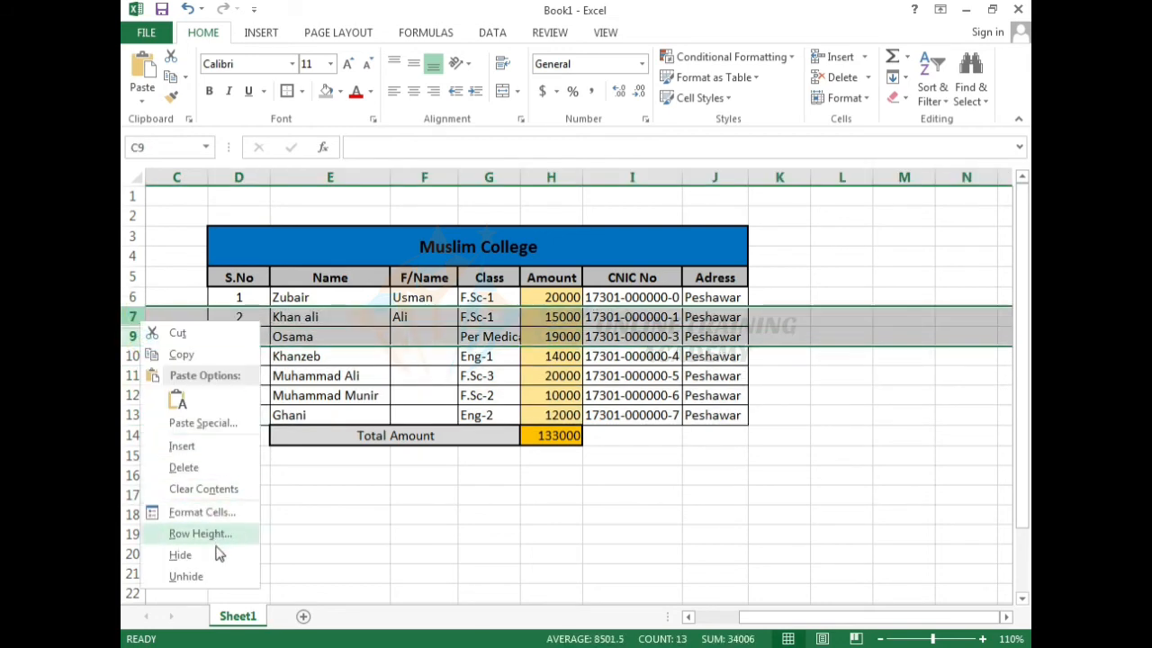
pyautogui.click(212, 576)
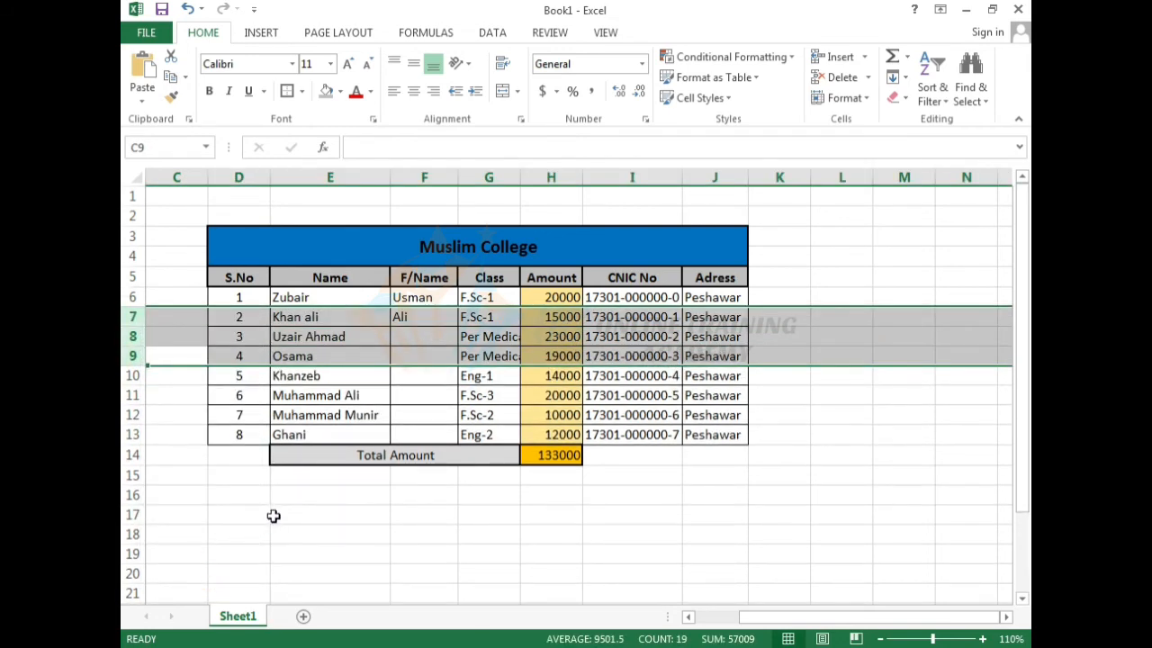
pyautogui.click(273, 515)
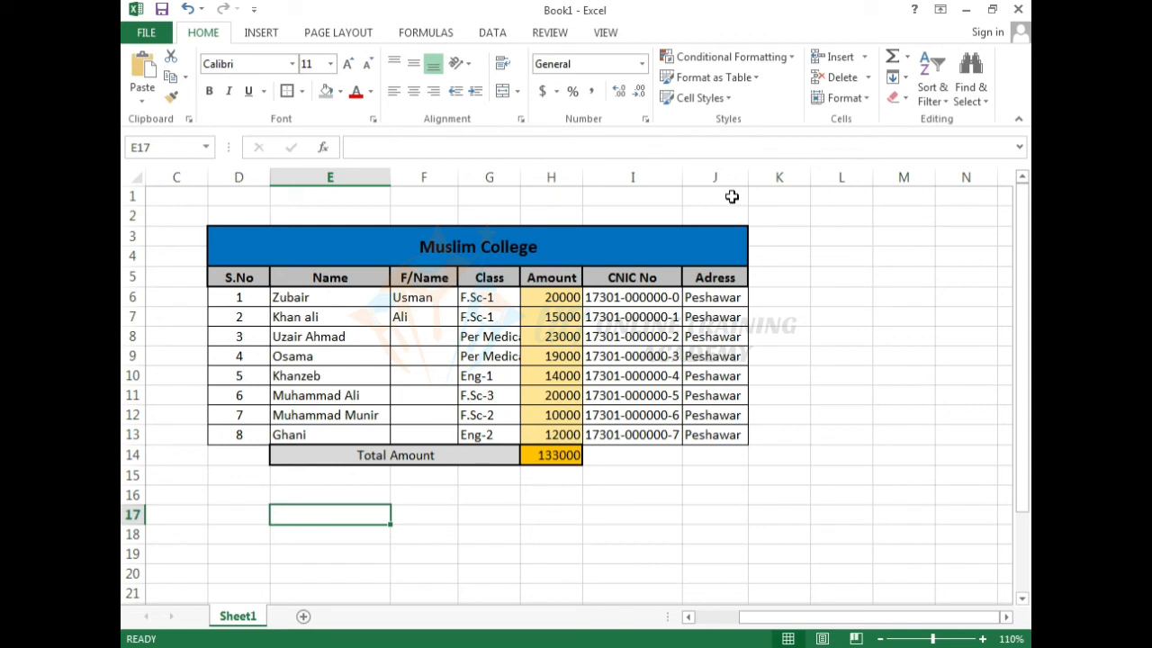
# Hide the Adress column J by shrinking its width to zero, and bring it back into view by widening it.
pyautogui.moveTo(747, 176); pyautogui.dragTo(685, 181)
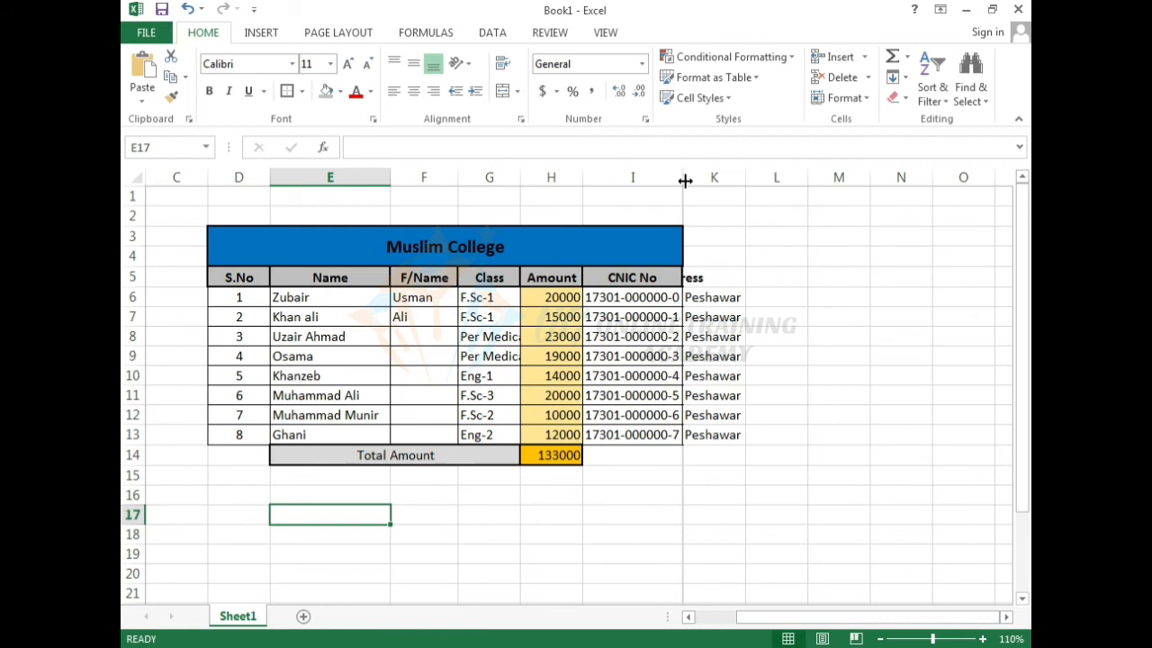
pyautogui.doubleClick(685, 181)
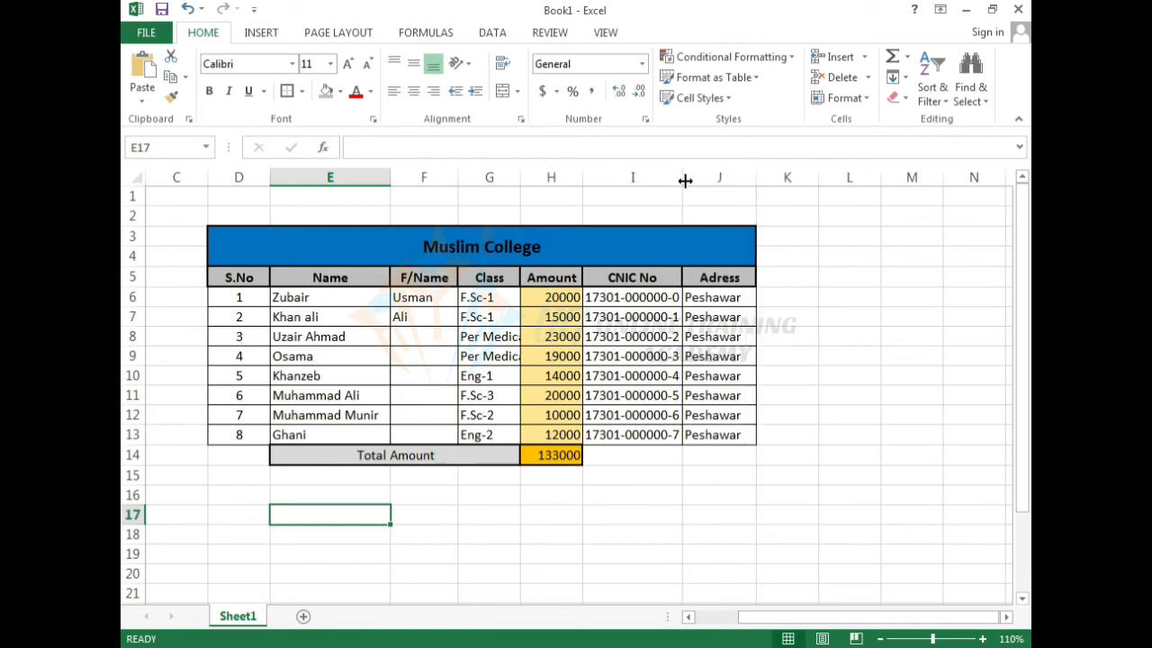
pyautogui.click(784, 234)
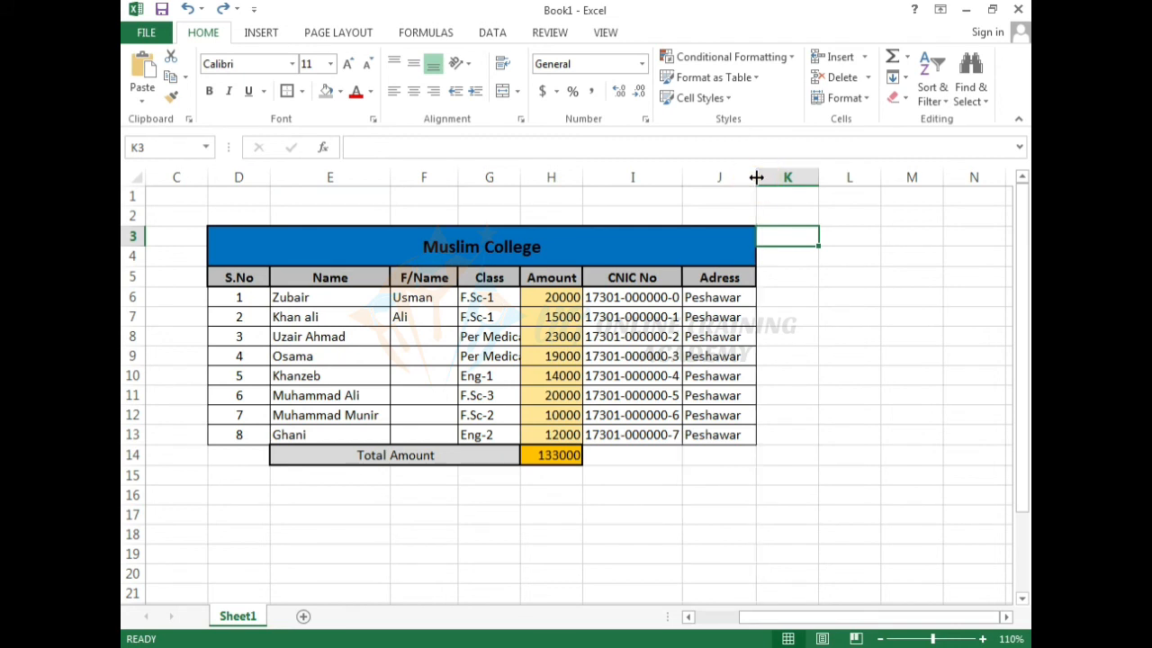
# Hide all table columns, D through J, by collapsing their widths to zero.
pyautogui.moveTo(756, 177); pyautogui.dragTo(208, 182)
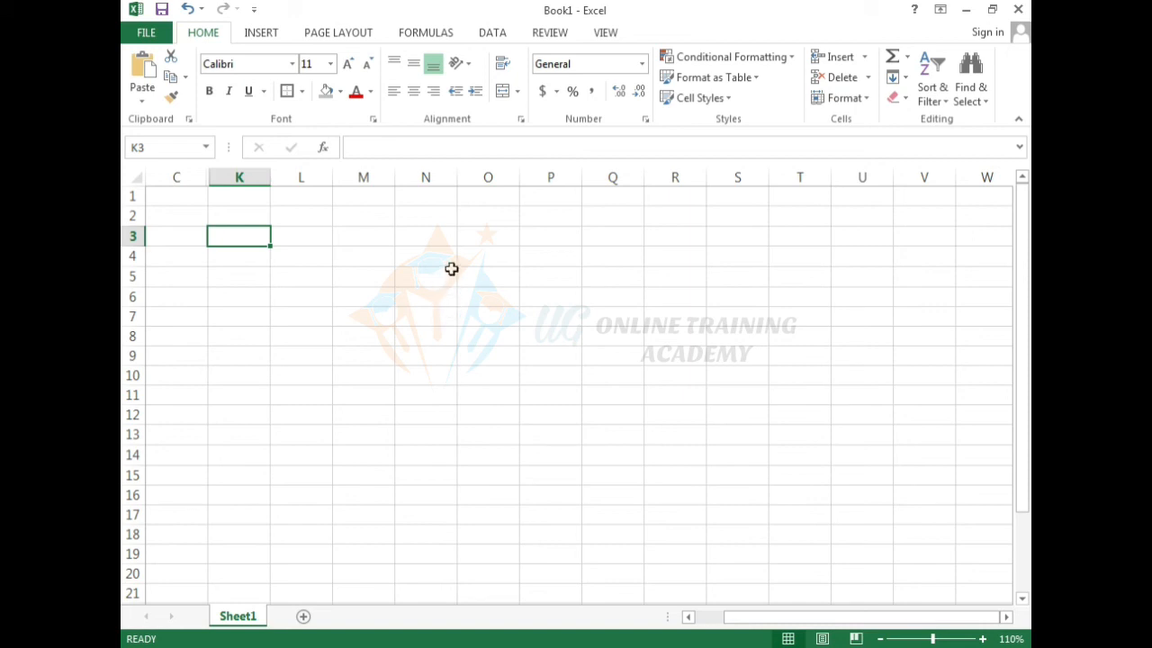
pyautogui.click(390, 233)
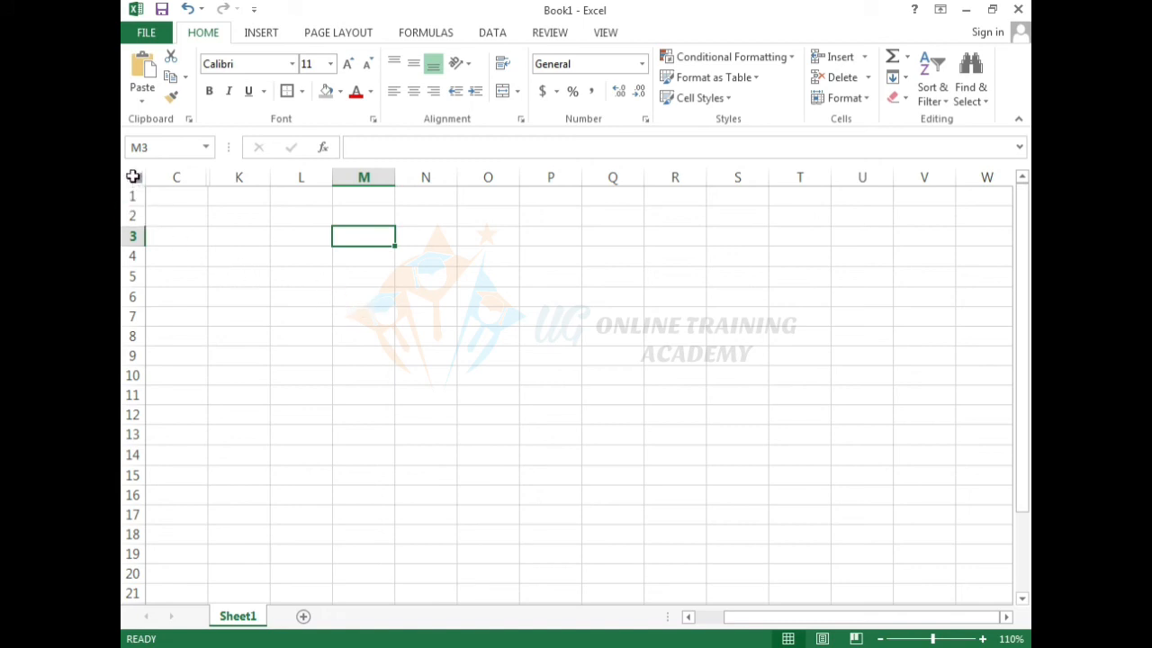
pyautogui.click(410, 369)
pyautogui.moveTo(466, 256); pyautogui.dragTo(486, 455)
pyautogui.click(365, 318)
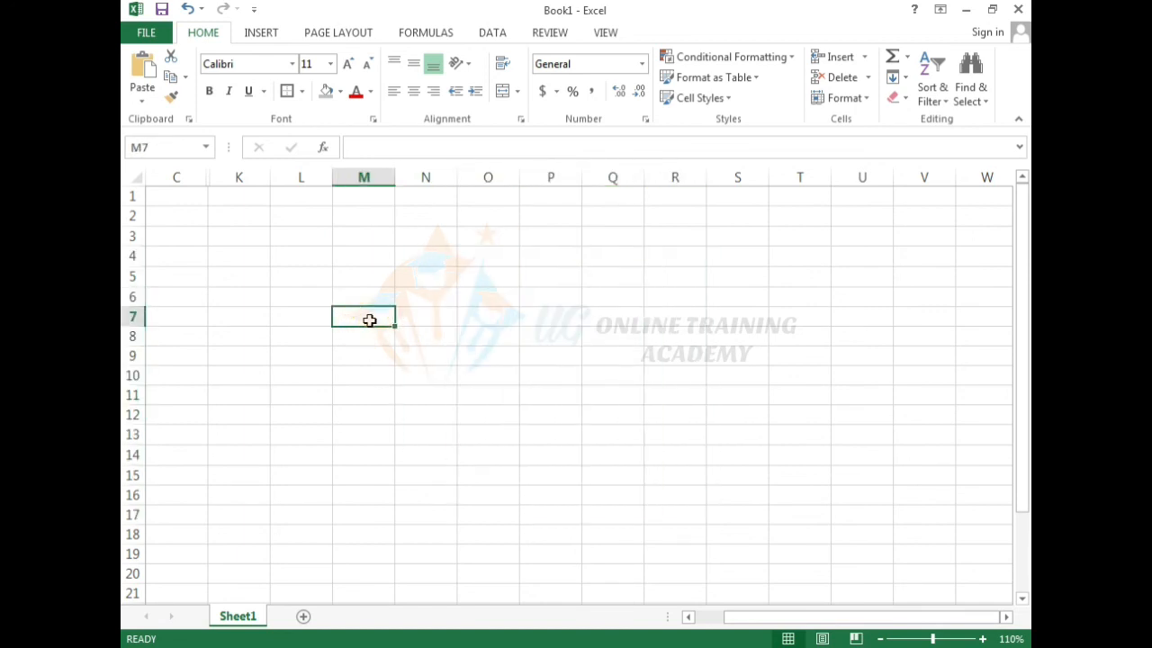
pyautogui.click(417, 268)
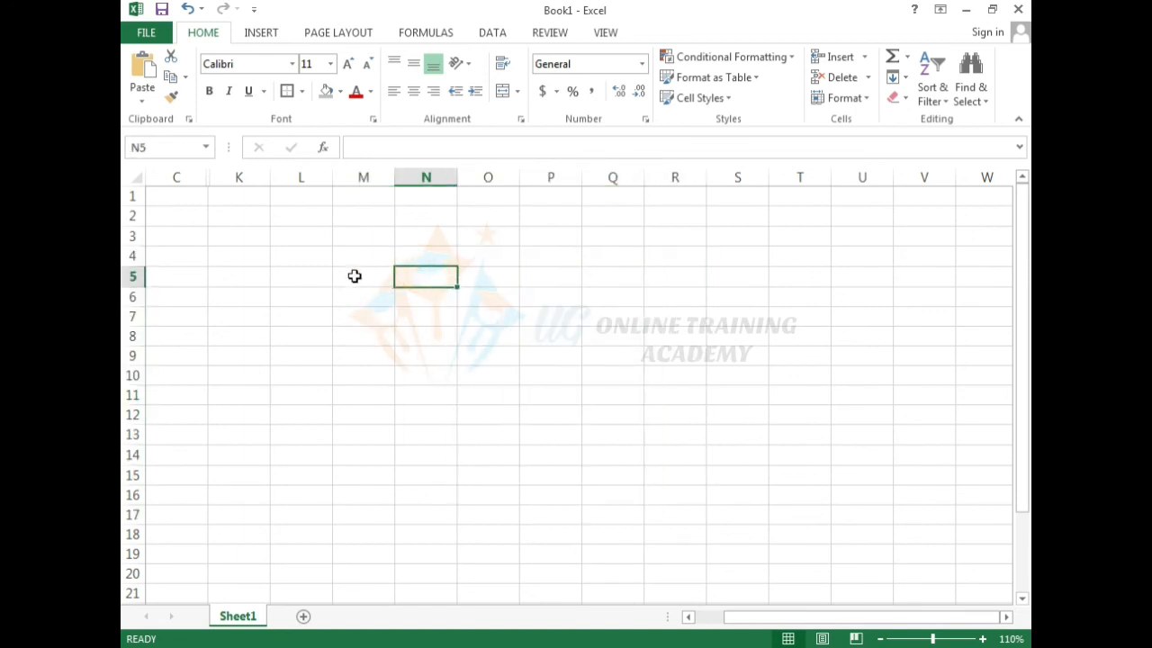
# Unhide all hidden columns, D through J, at once with the entire worksheet selected.
pyautogui.click(134, 177)
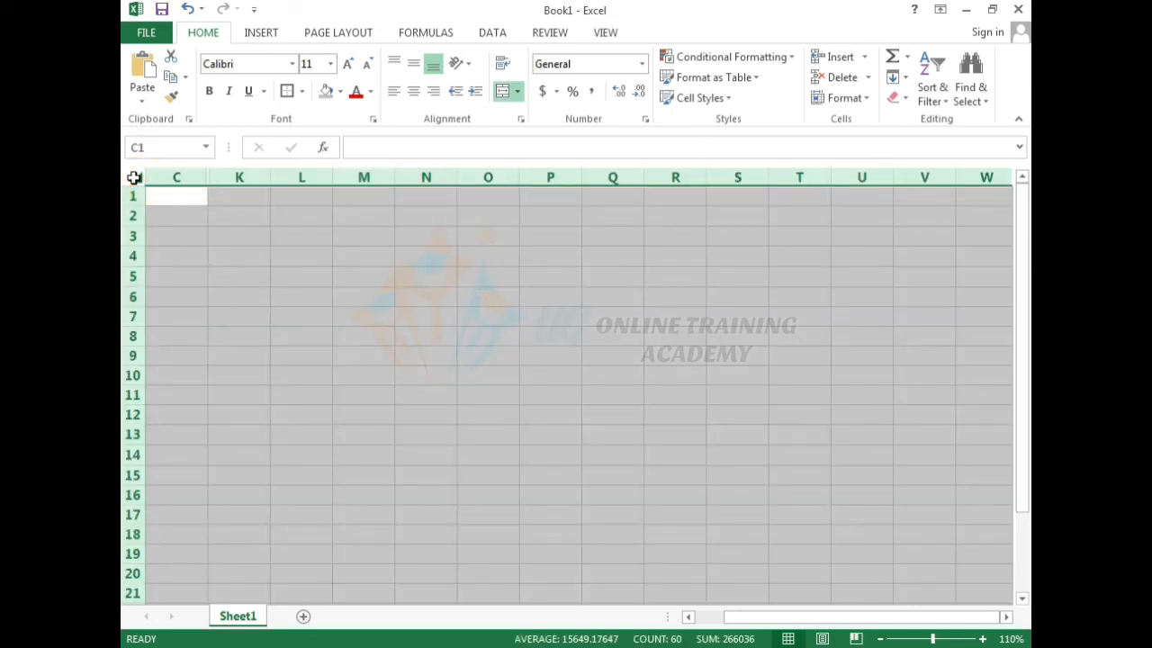
pyautogui.rightClick(409, 178)
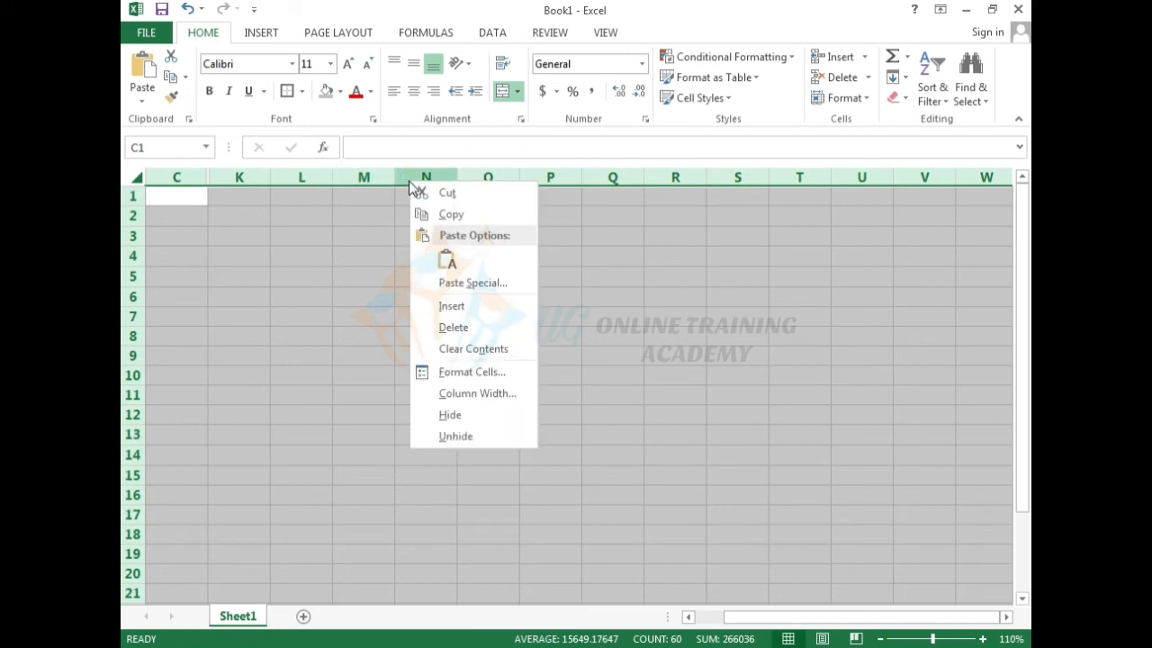
pyautogui.click(466, 439)
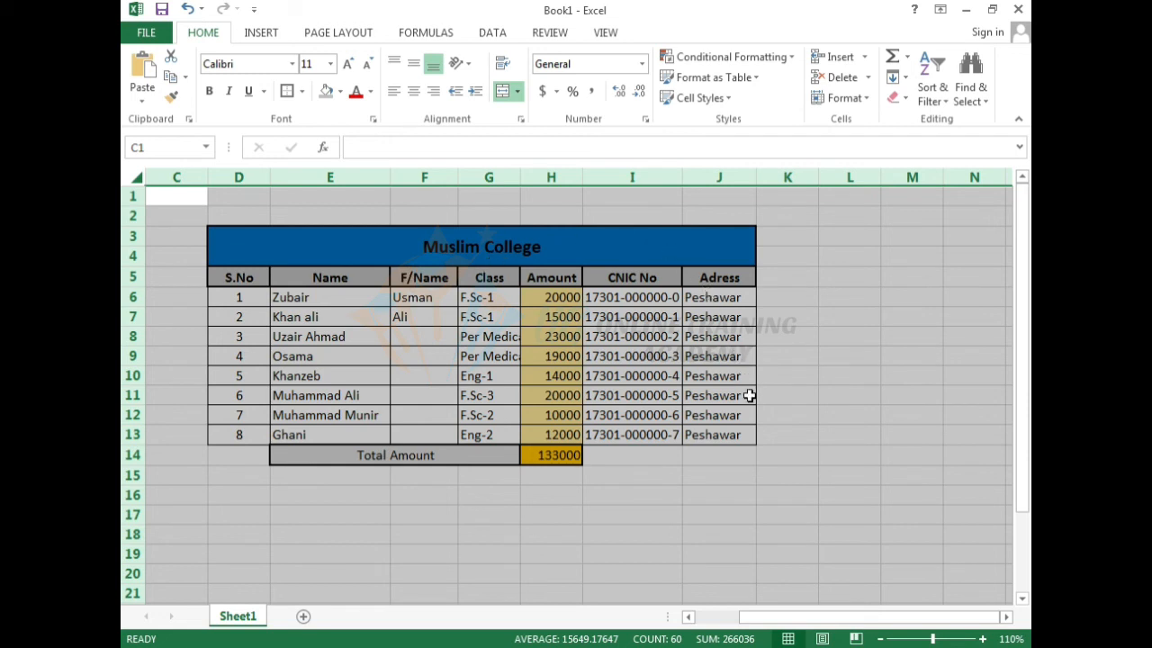
pyautogui.click(751, 479)
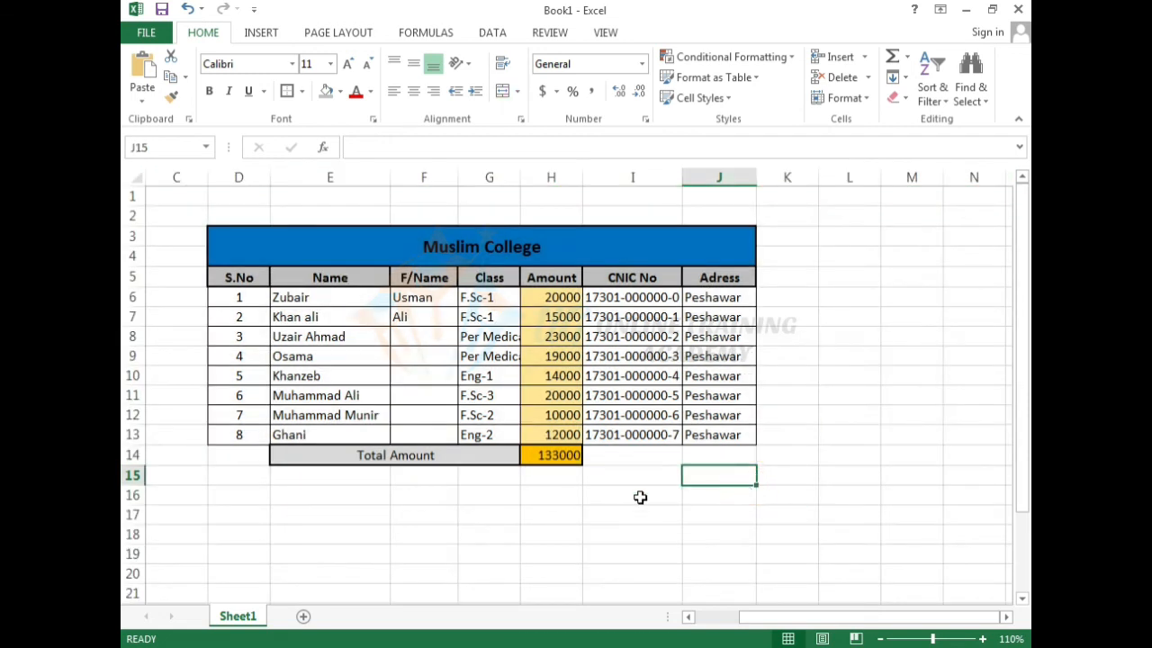
pyautogui.moveTo(132, 434)
pyautogui.mouseDown()
pyautogui.moveTo(133, 337)
pyautogui.moveTo(129, 415)
pyautogui.mouseUp()
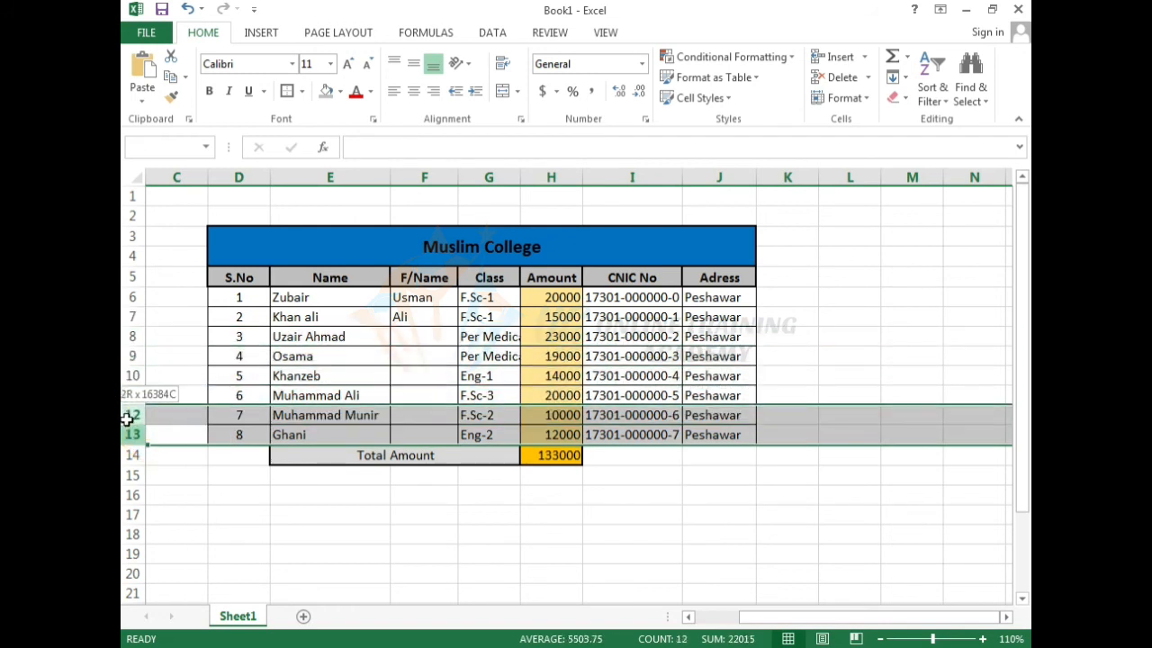
pyautogui.click(275, 527)
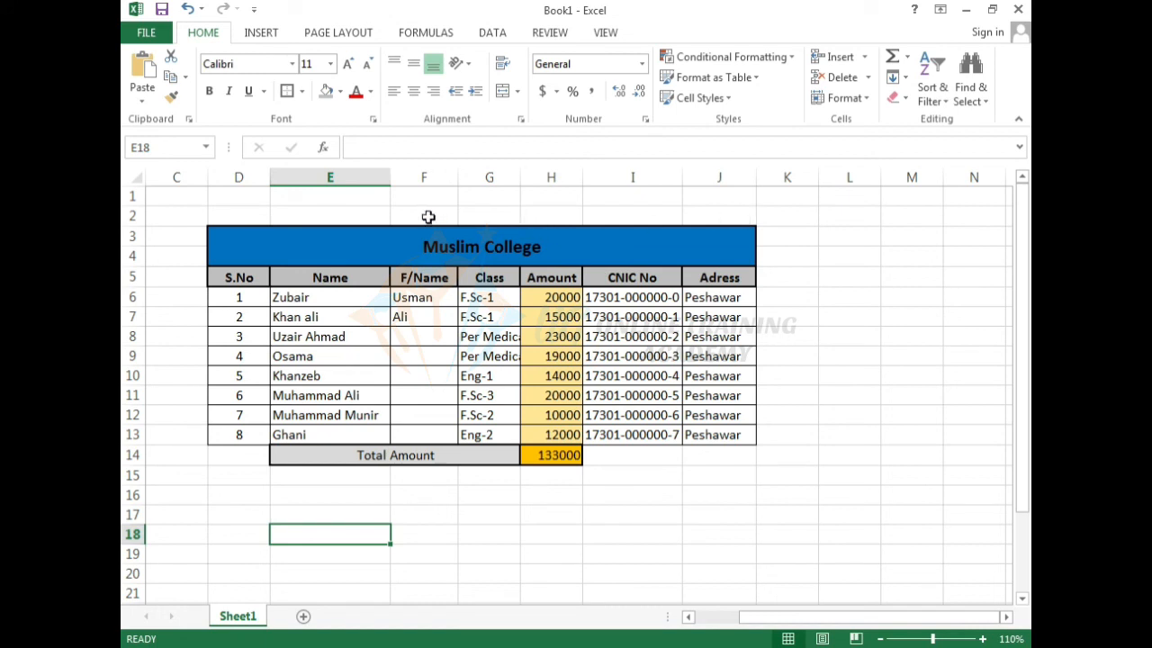
pyautogui.click(135, 174)
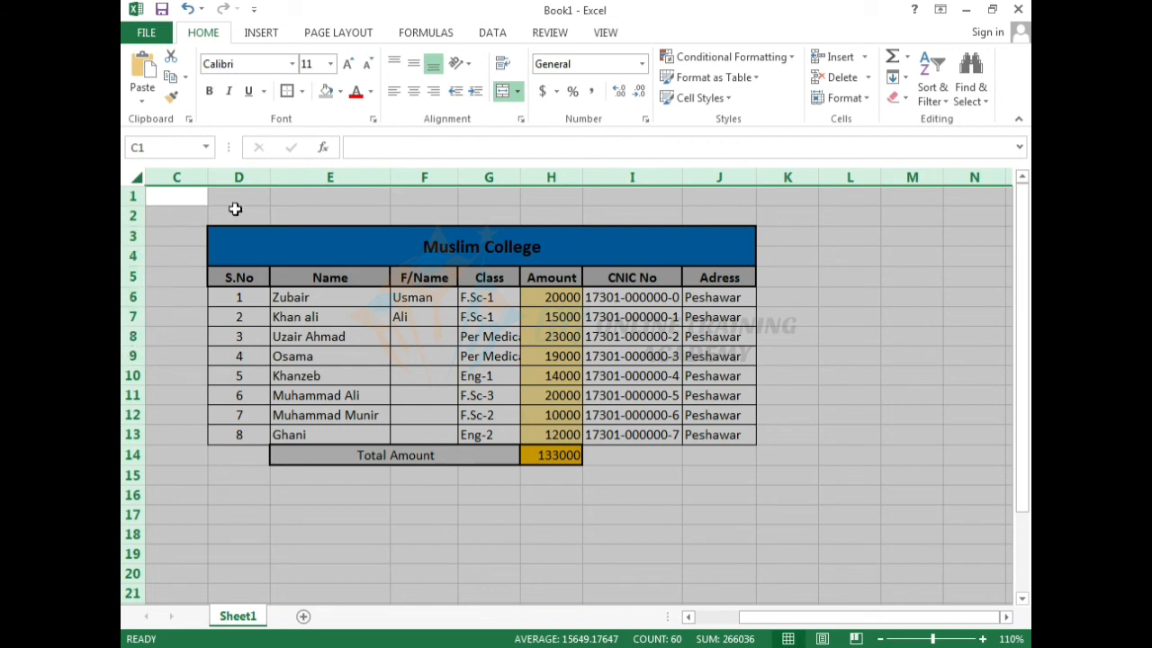
pyautogui.rightClick(311, 175)
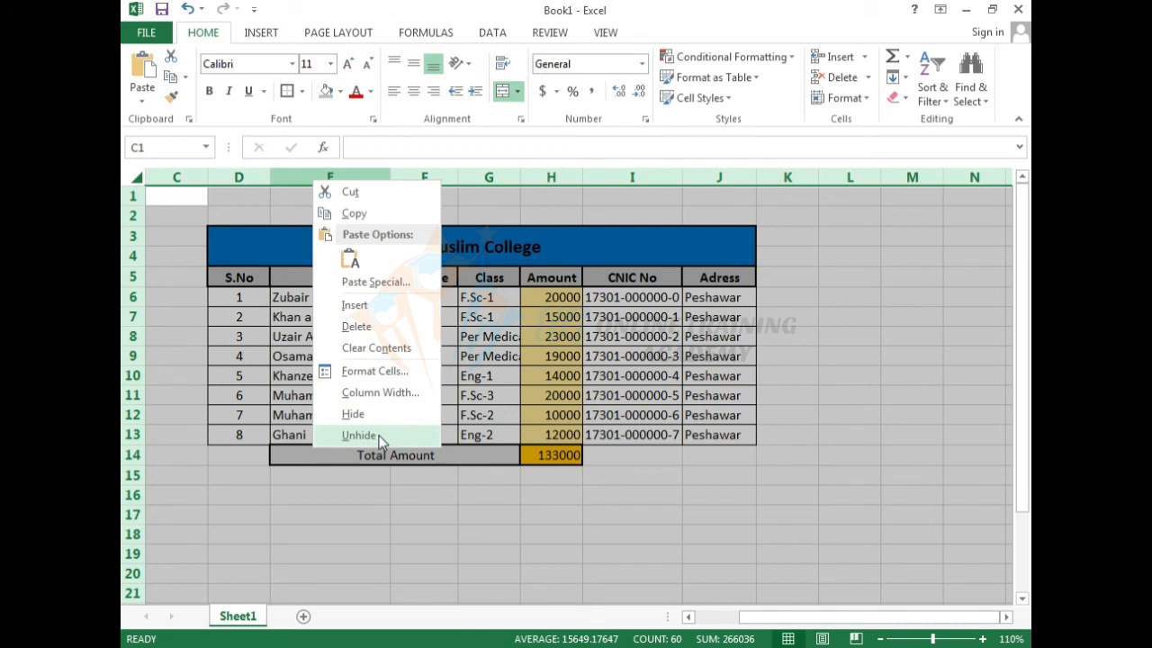
pyautogui.click(680, 481)
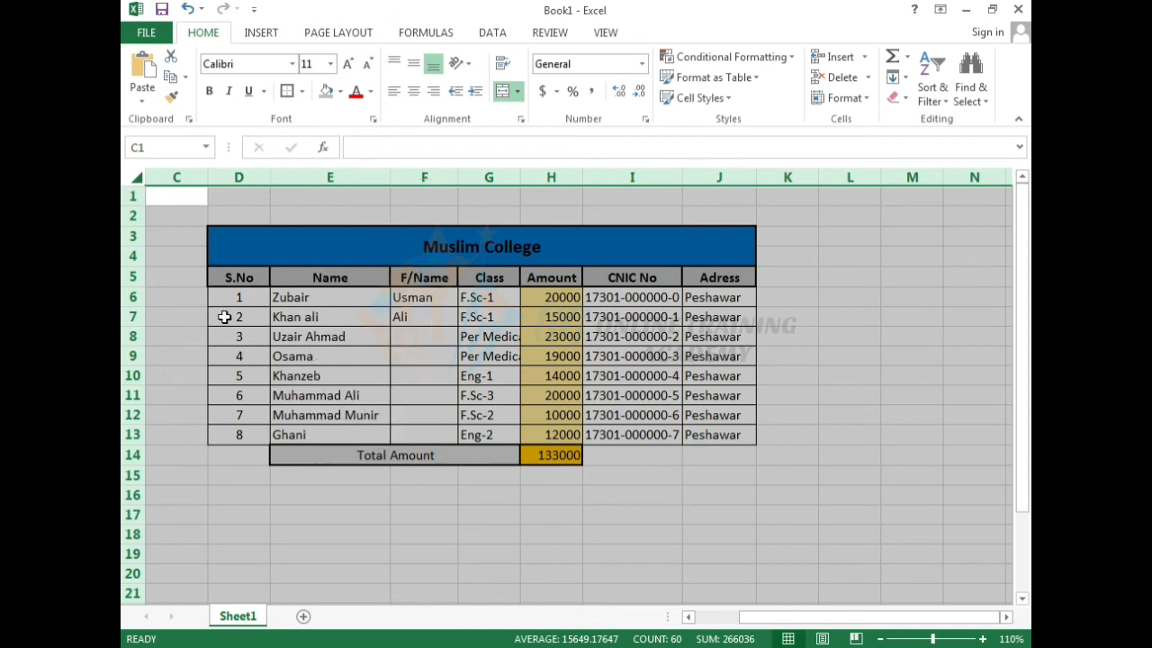
pyautogui.click(190, 295)
pyautogui.click(191, 276)
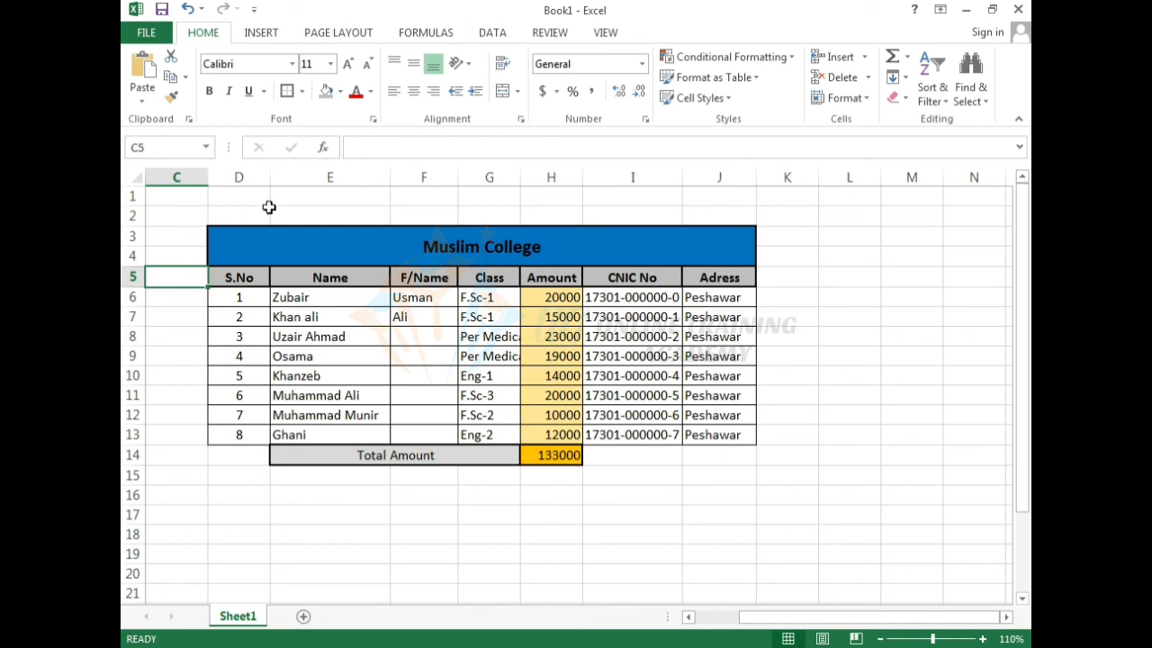
# Select the Muslim College title cell and minimize the workbook window to show the desktop.
pyautogui.click(405, 247)
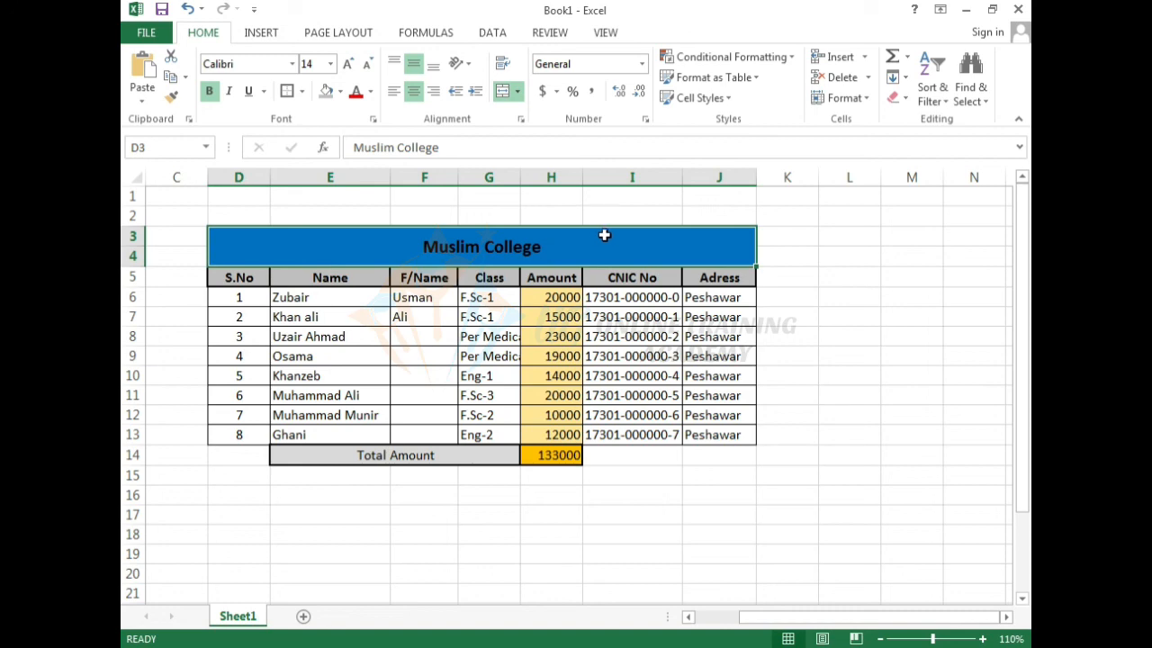
pyautogui.click(964, 12)
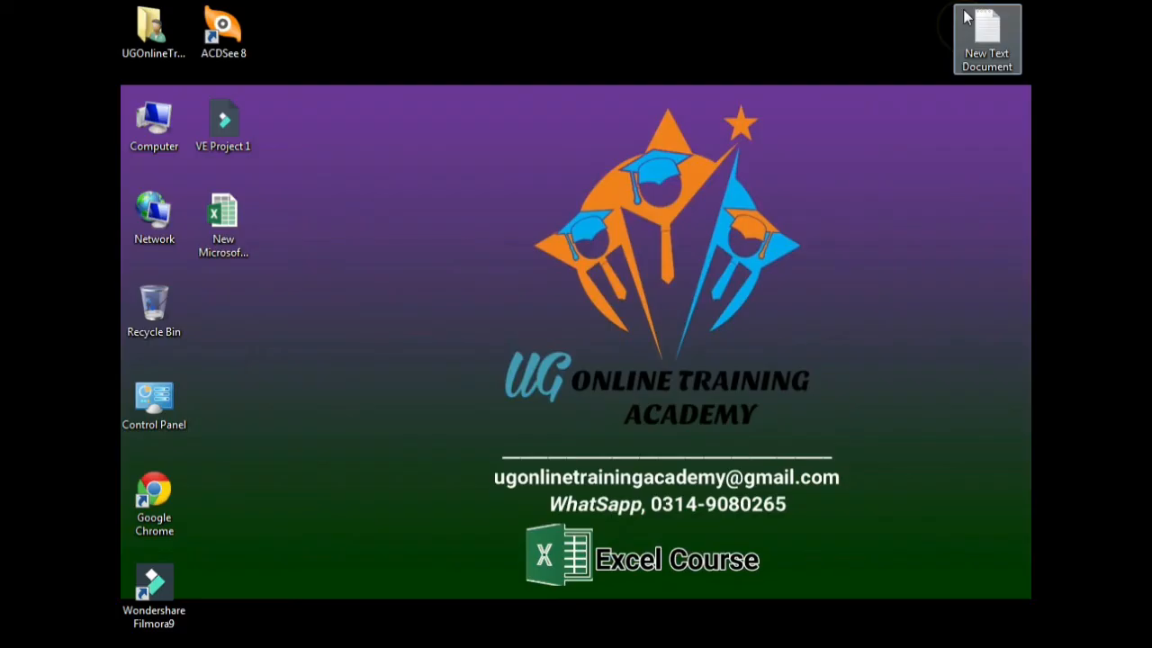